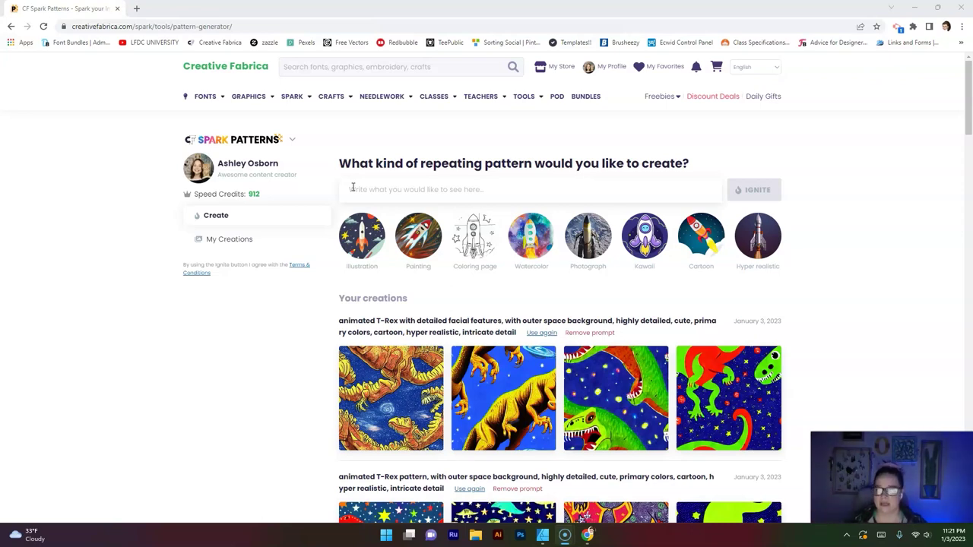
# Open spoonflower.com in a new browser tab and dismiss the Rakuten cash-back offer
pyautogui.click(351, 190)
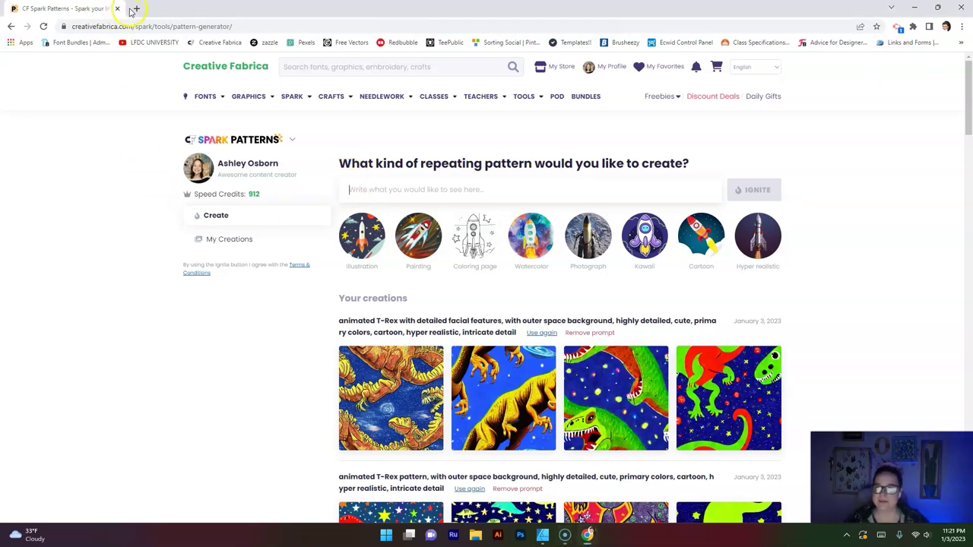
pyautogui.click(136, 9)
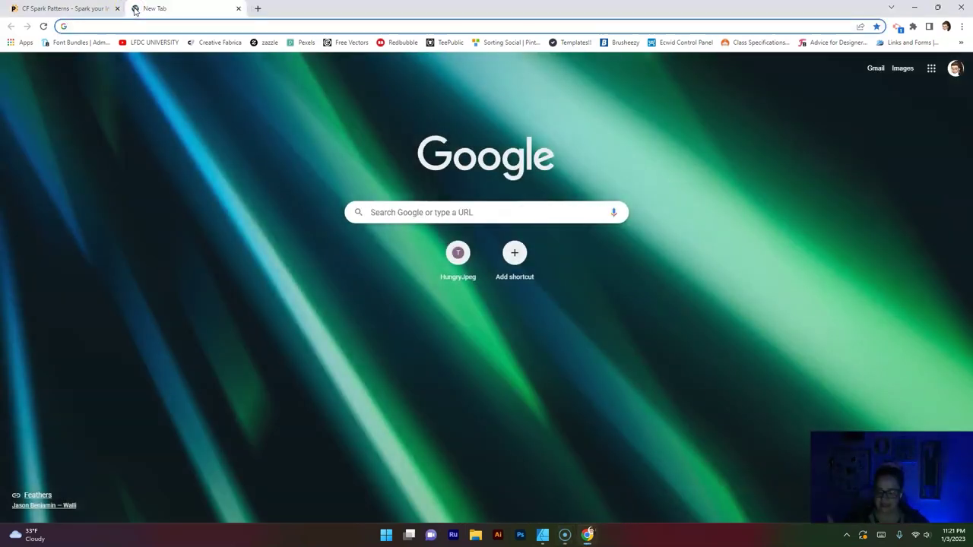
pyautogui.write('spoonflower')
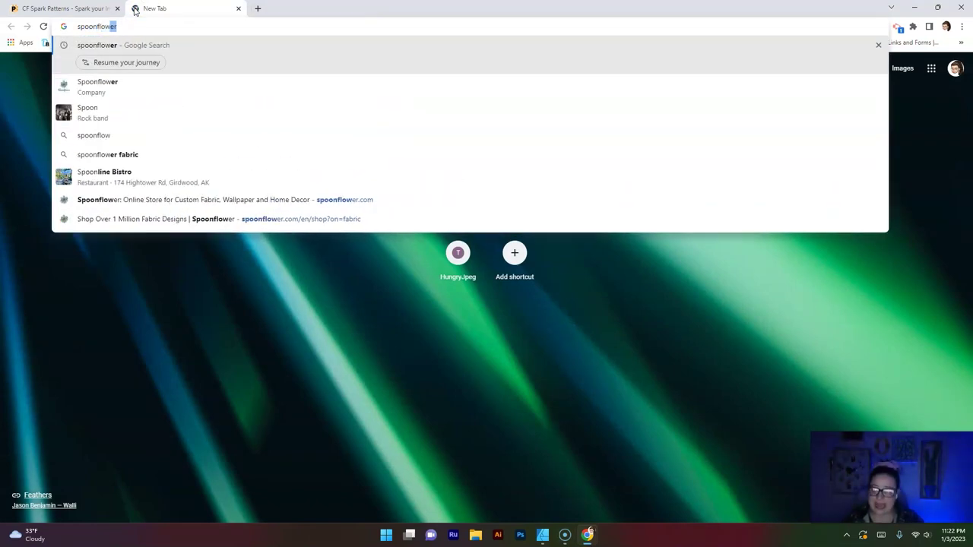
pyautogui.write('.com')
pyautogui.press('Return')
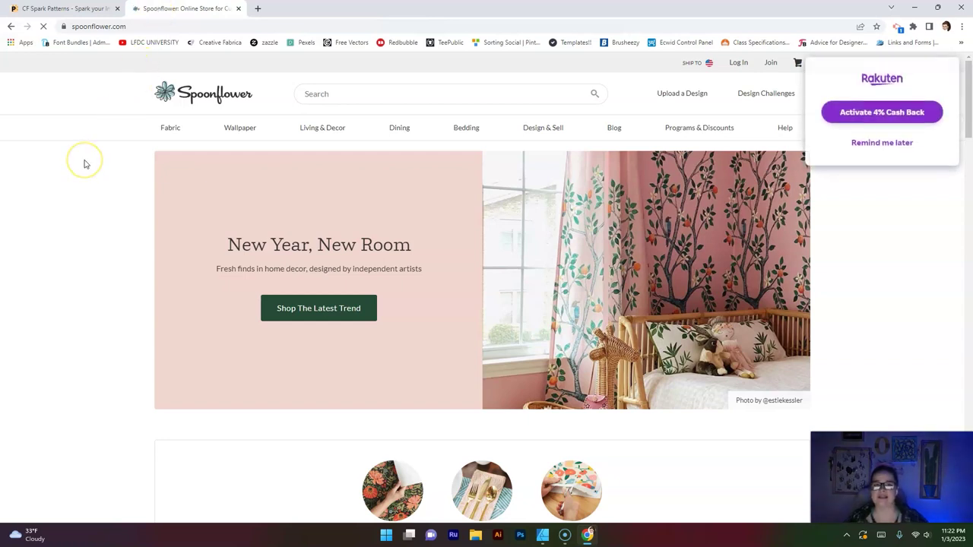
pyautogui.click(855, 146)
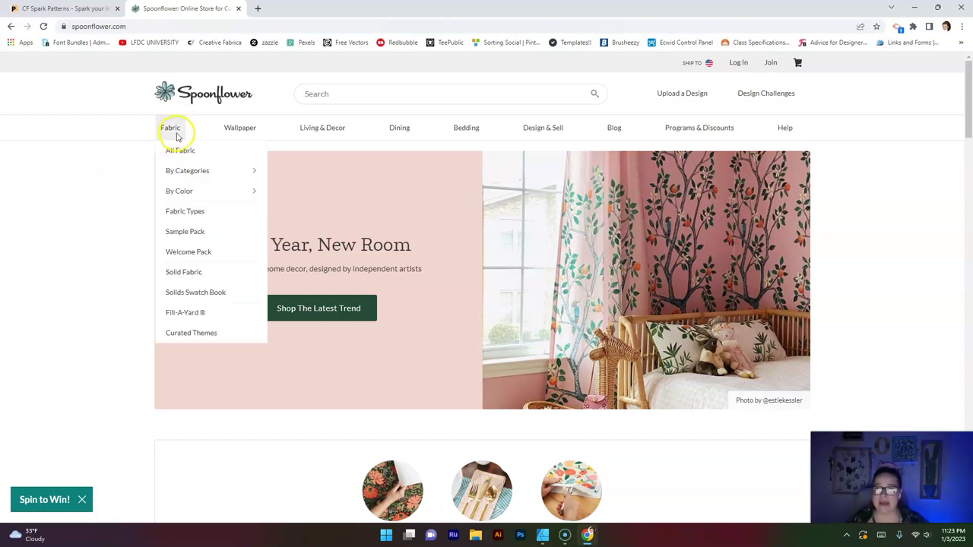
# Open Spoonflower's Fabric category and look through the best-selling repeating pattern designs
pyautogui.moveTo(236, 130)
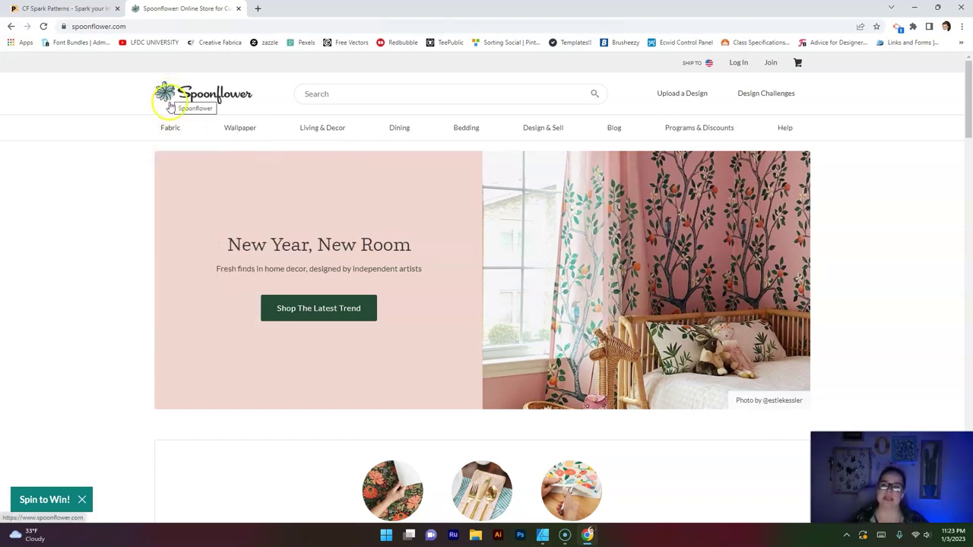
pyautogui.moveTo(170, 125)
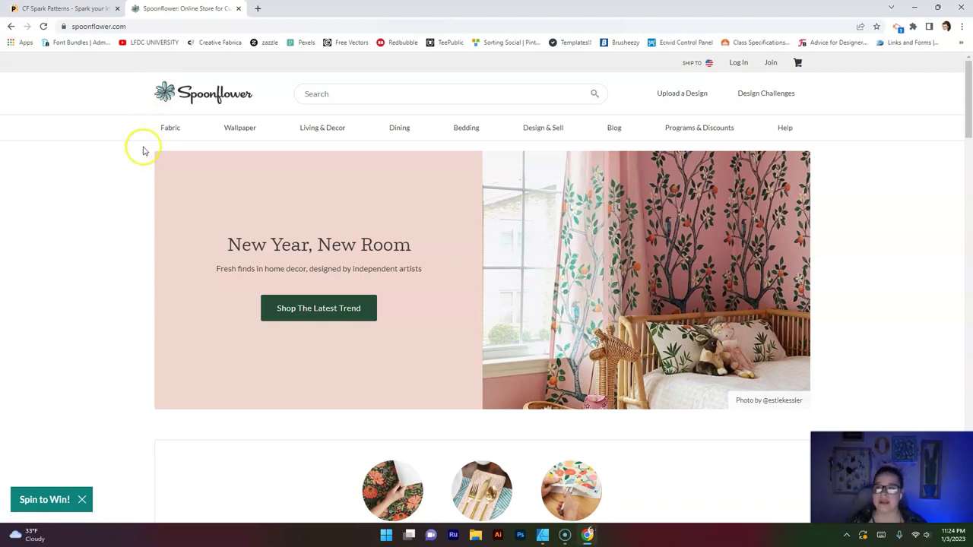
pyautogui.moveTo(162, 127)
pyautogui.click(166, 130)
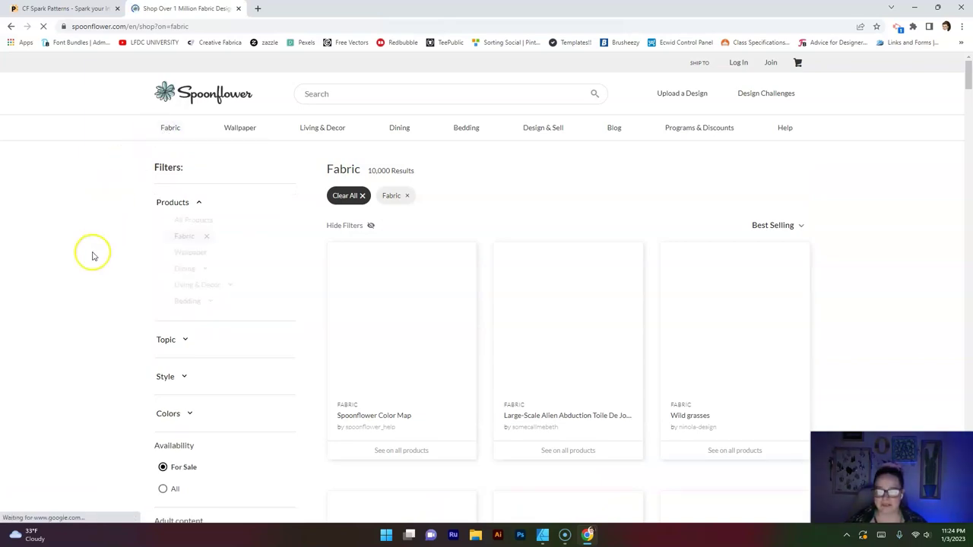
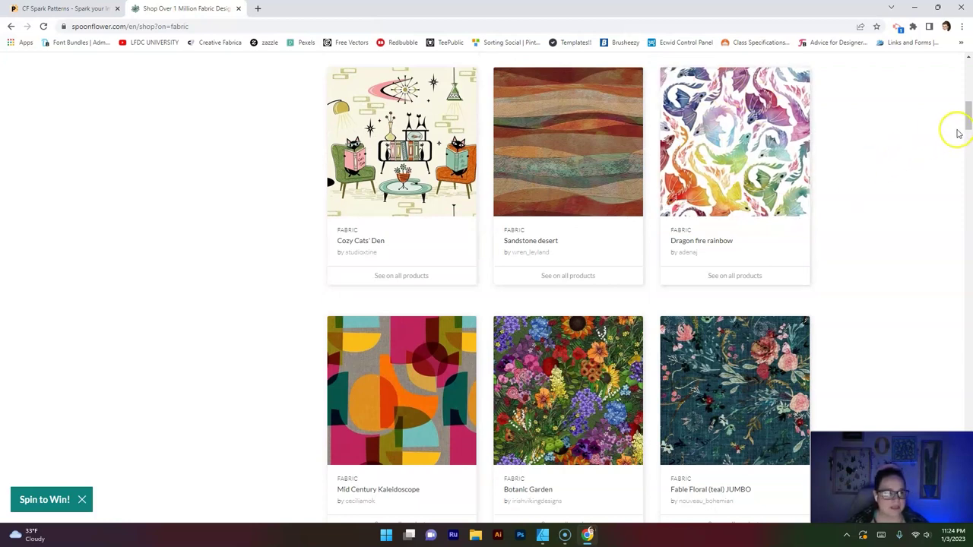
pyautogui.moveTo(964, 121); pyautogui.dragTo(967, 150)
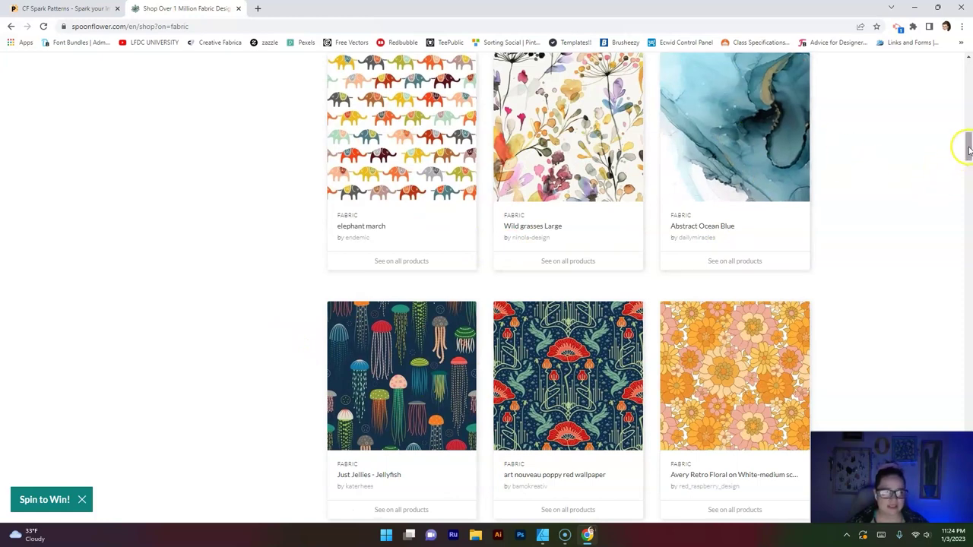
pyautogui.moveTo(968, 149); pyautogui.dragTo(962, 184)
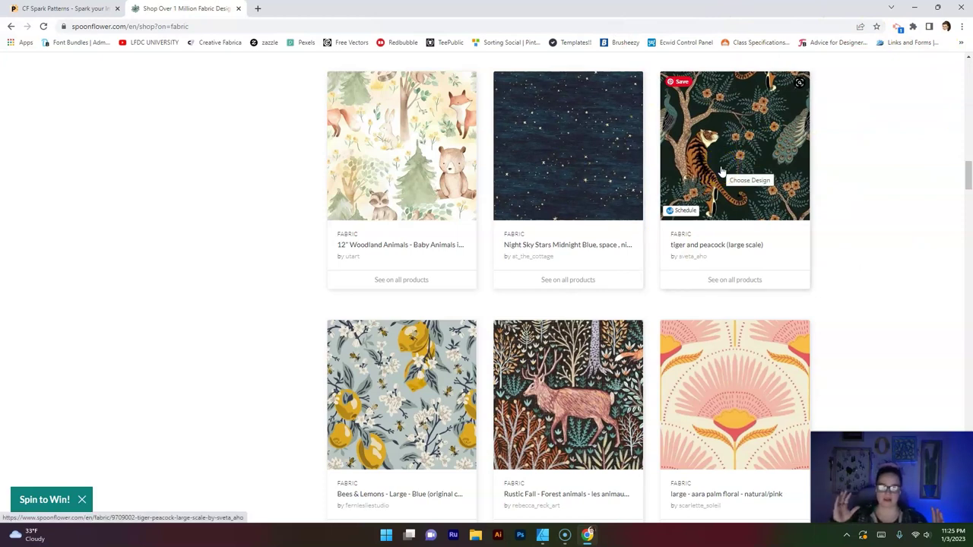
pyautogui.click(718, 153)
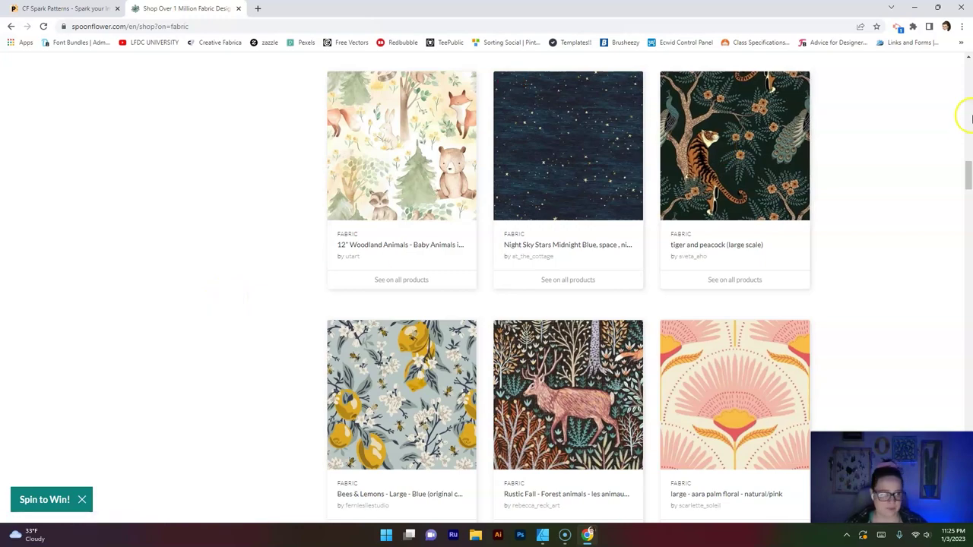
pyautogui.moveTo(967, 169)
pyautogui.mouseDown()
pyautogui.moveTo(969, 208)
pyautogui.moveTo(970, 188)
pyautogui.mouseUp()
pyautogui.click(748, 328)
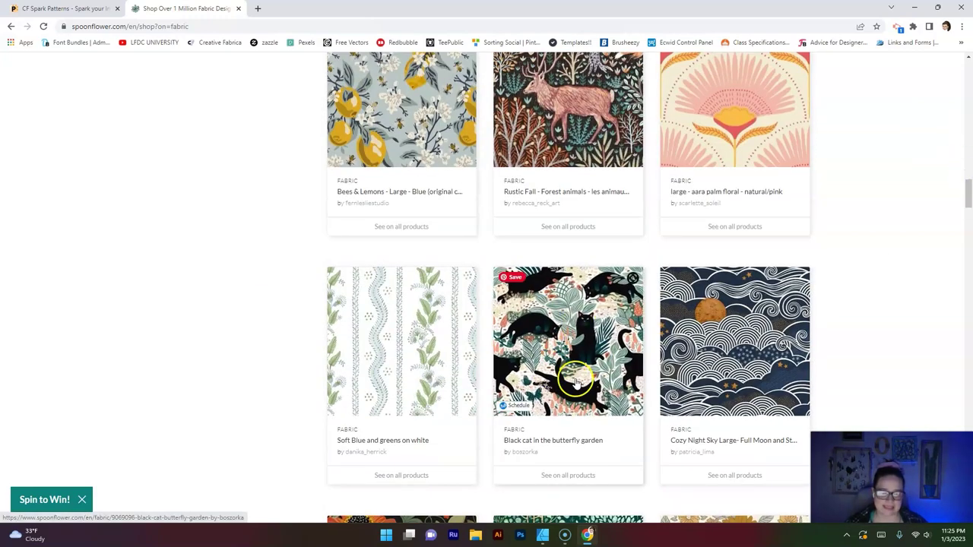
pyautogui.moveTo(969, 226); pyautogui.dragTo(969, 299)
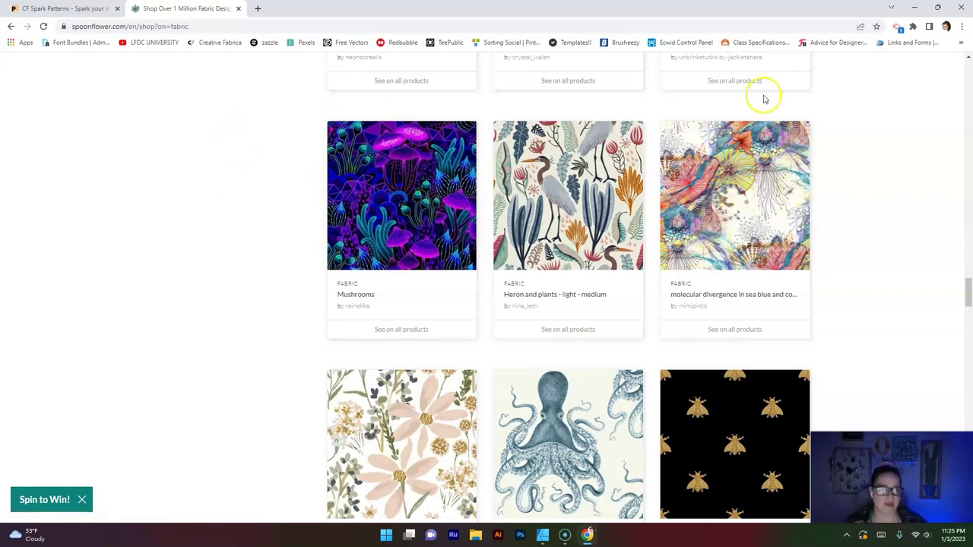
pyautogui.moveTo(968, 291); pyautogui.dragTo(969, 67)
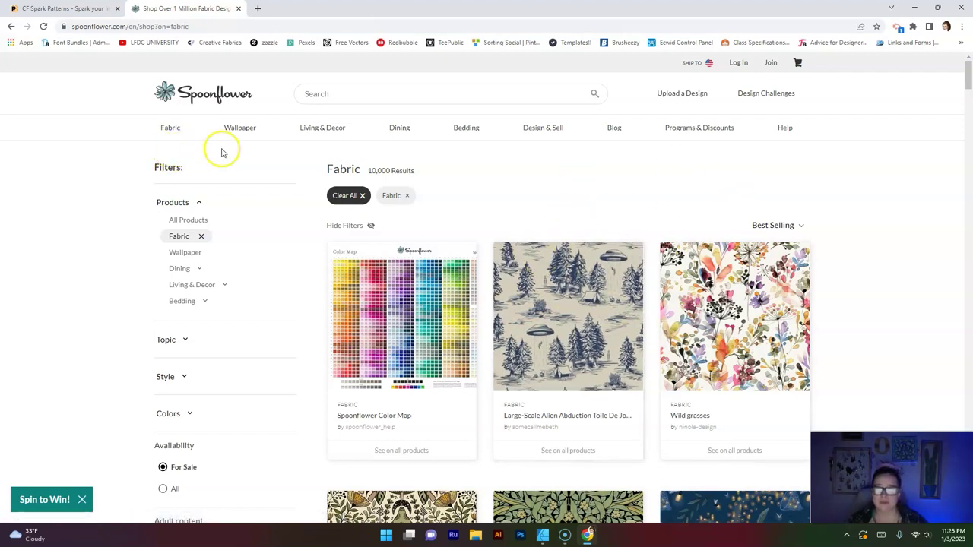
# Open the Wallpaper category and browse its best-selling pattern designs
pyautogui.click(235, 129)
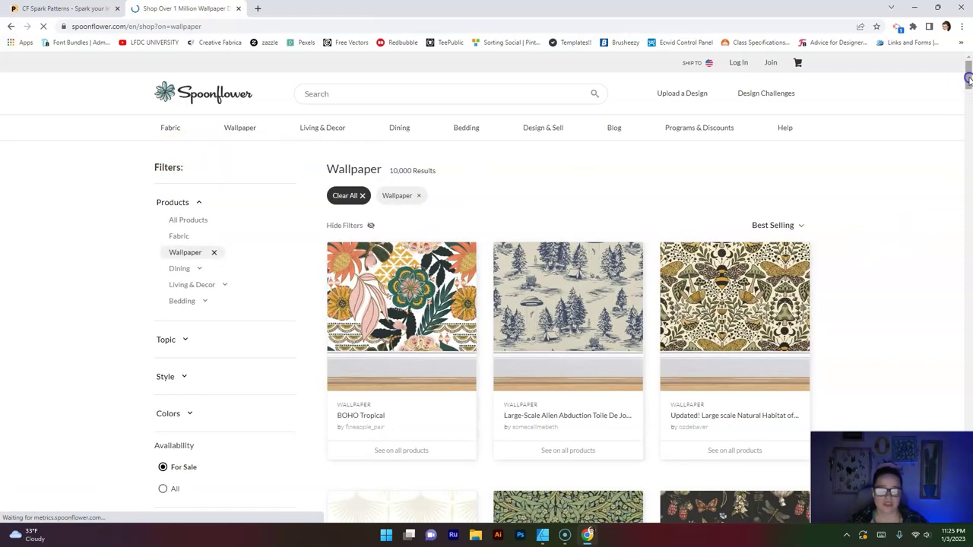
pyautogui.moveTo(968, 79); pyautogui.dragTo(968, 91)
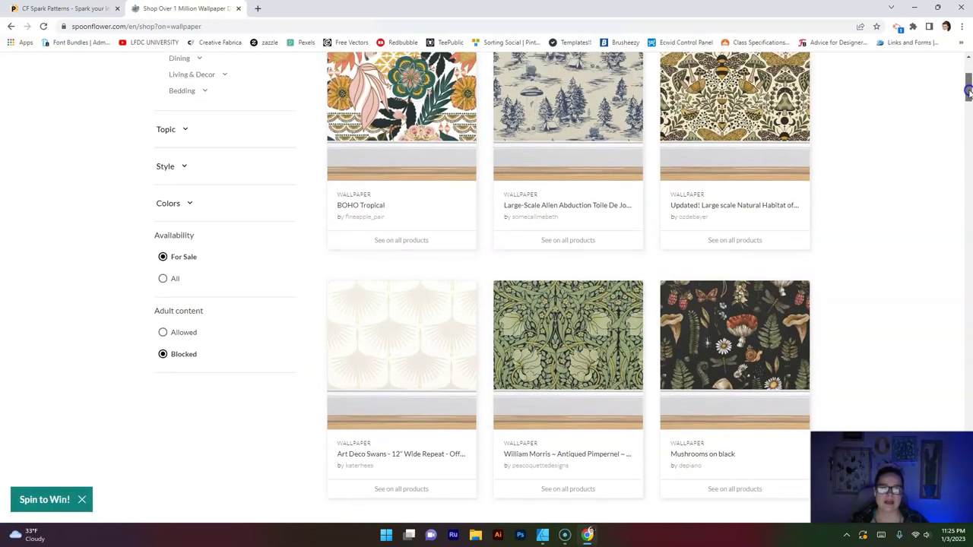
pyautogui.scroll(1, 969, 92)
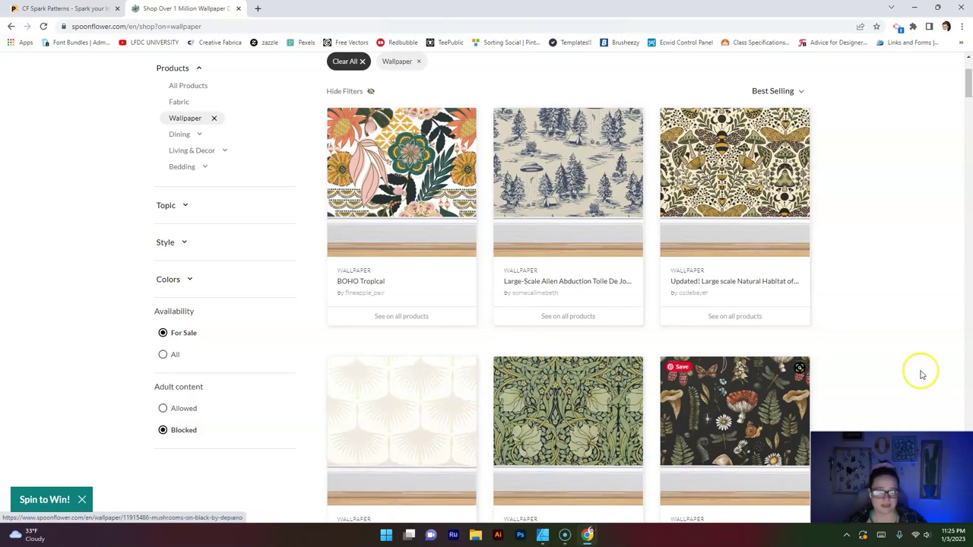
pyautogui.moveTo(967, 86); pyautogui.dragTo(969, 244)
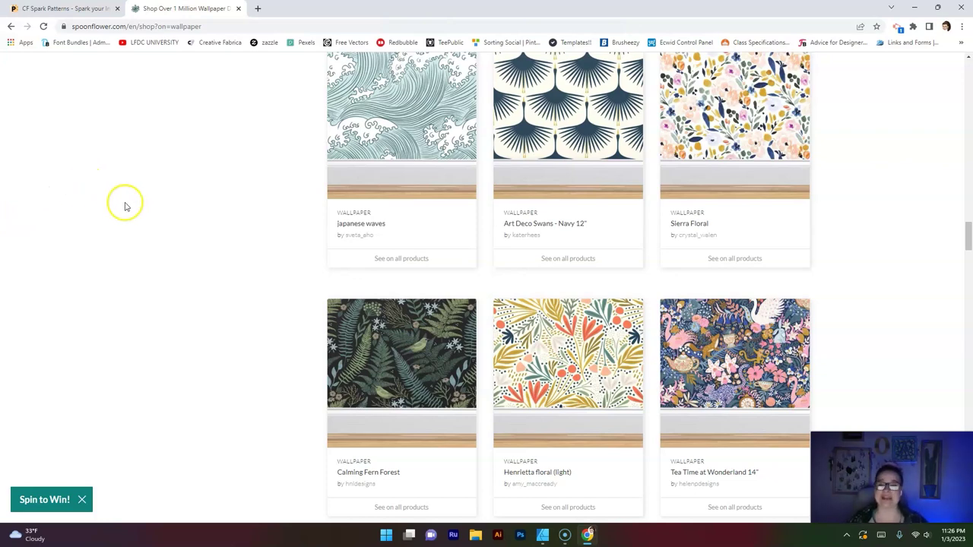
# Return to the CF Spark Patterns generator and review the most recent T-Rex patterns among the earlier creations
pyautogui.click(61, 8)
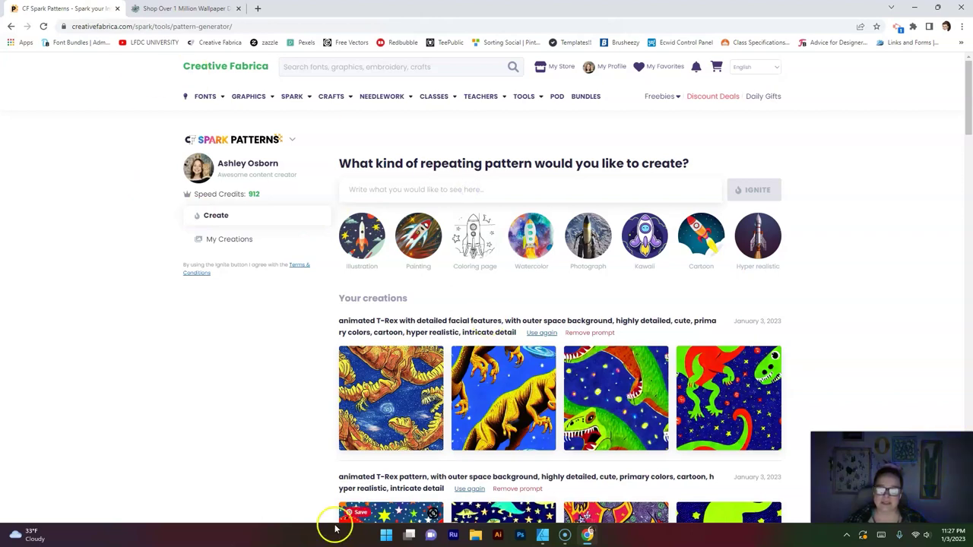
pyautogui.click(442, 189)
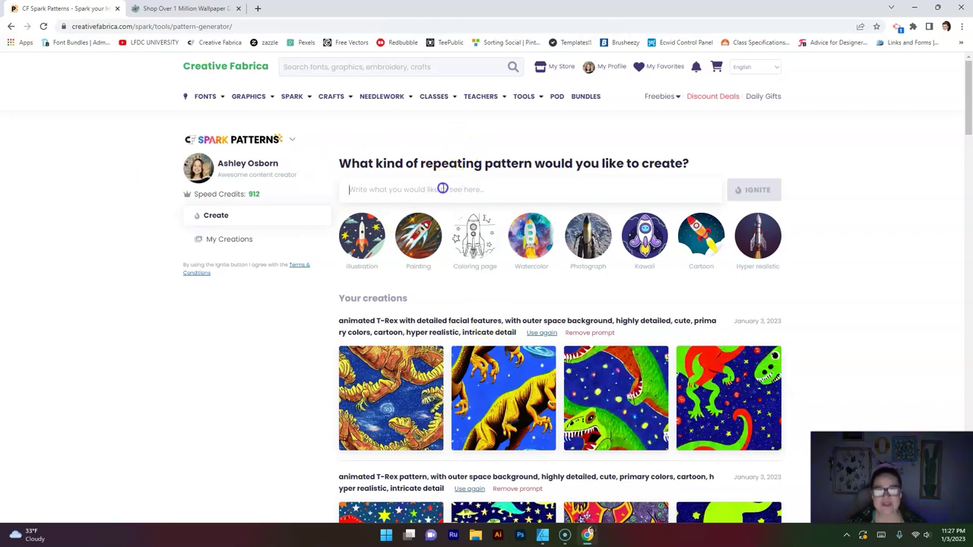
pyautogui.click(416, 190)
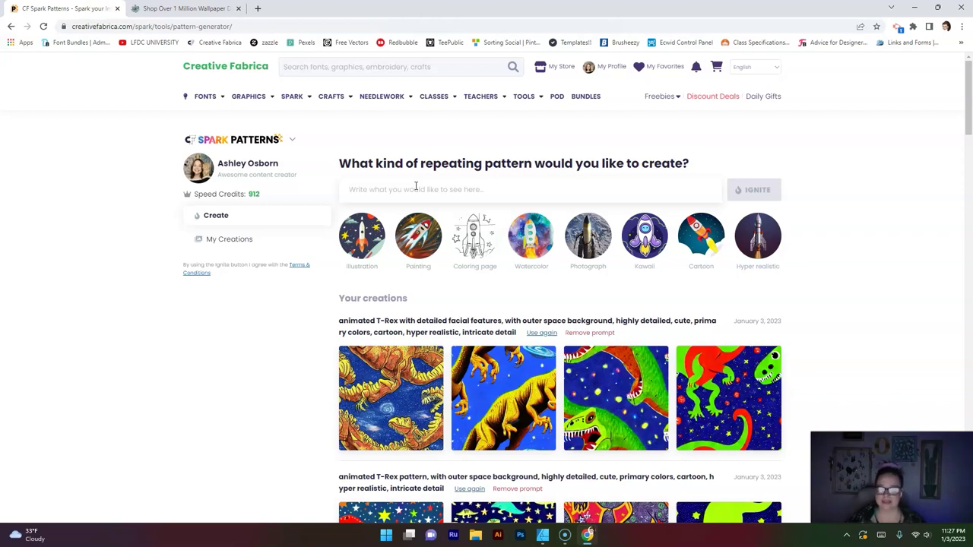
pyautogui.click(384, 180)
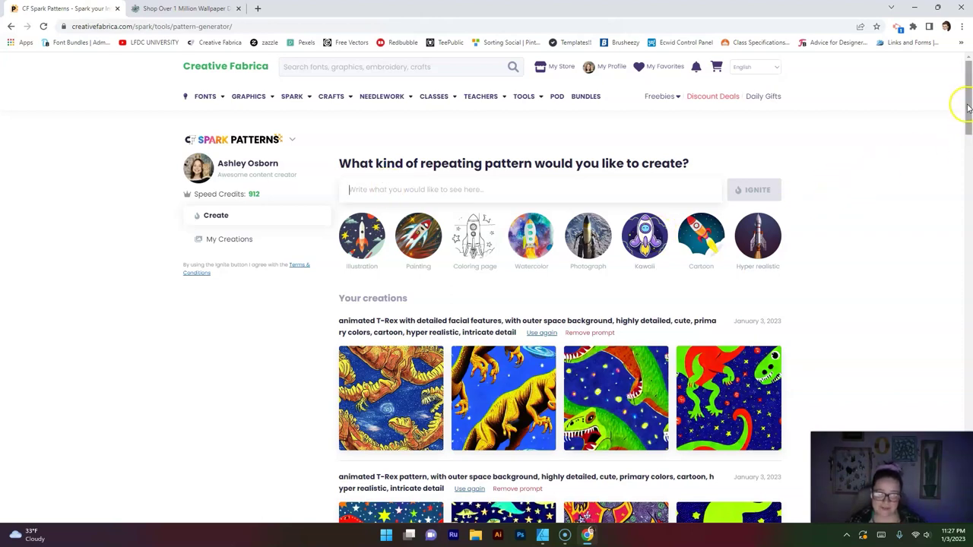
pyautogui.moveTo(970, 102); pyautogui.dragTo(859, 259)
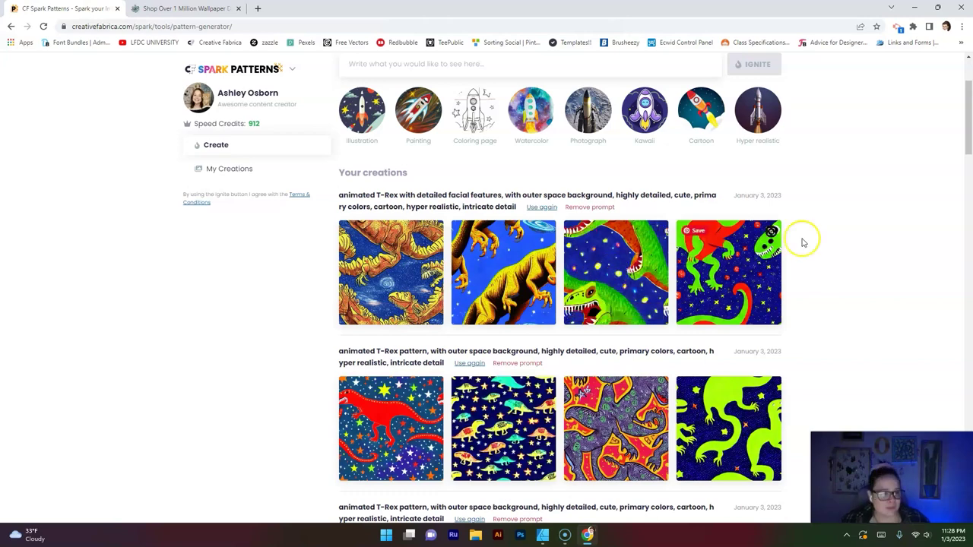
pyautogui.moveTo(968, 137); pyautogui.dragTo(968, 173)
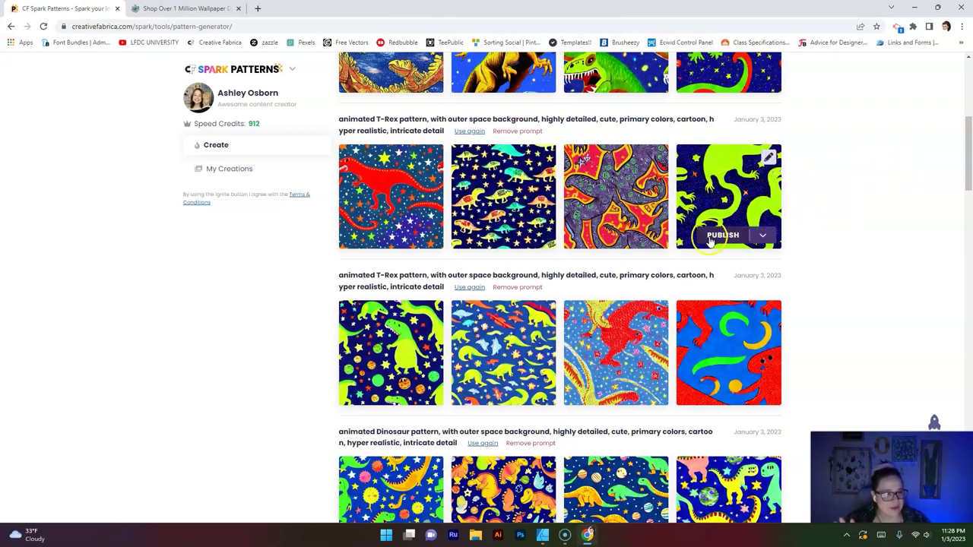
pyautogui.moveTo(970, 139); pyautogui.dragTo(970, 83)
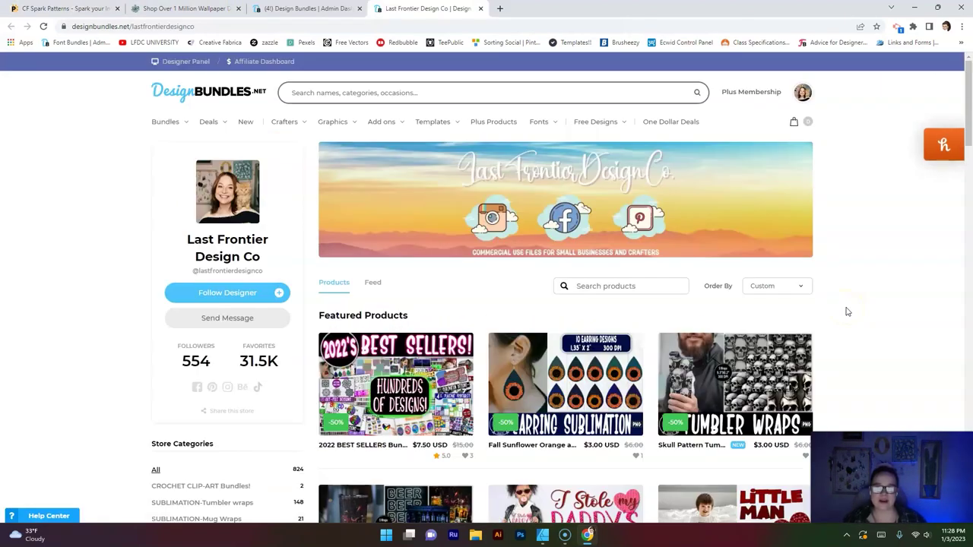
# In the Last Frontier Design Co store on Design Bundles, open the Skull Pattern Tumbler Wrap product and examine its preview
pyautogui.moveTo(739, 359)
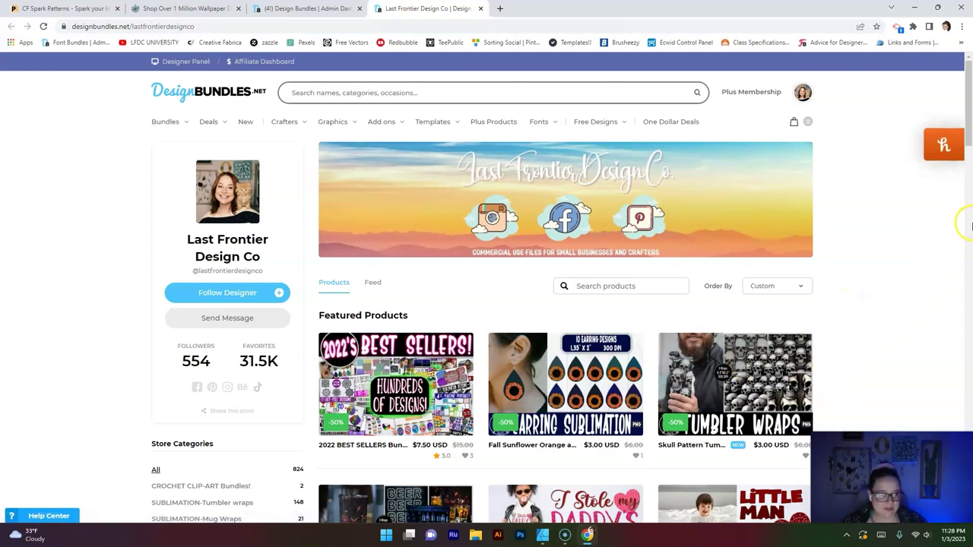
pyautogui.scroll(-1, 967, 93)
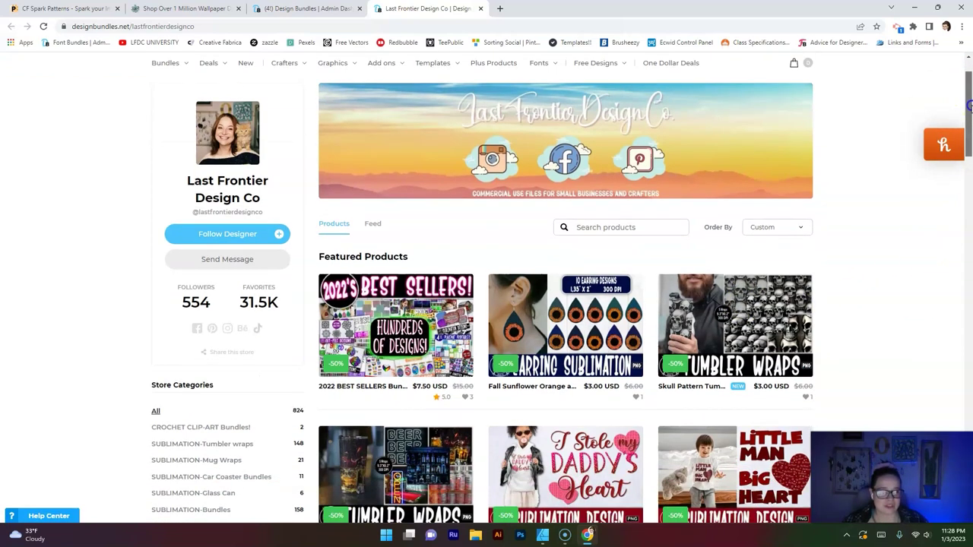
pyautogui.click(739, 304)
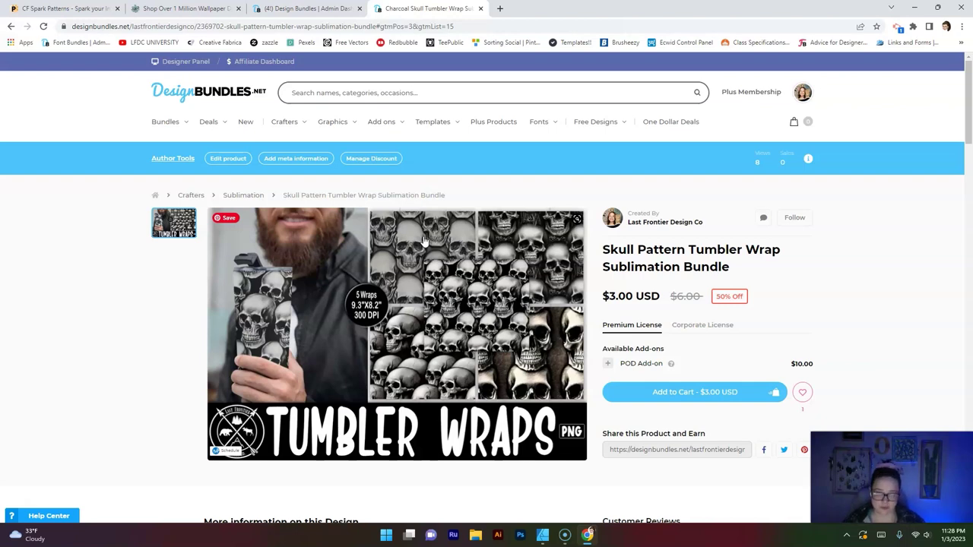
pyautogui.click(418, 245)
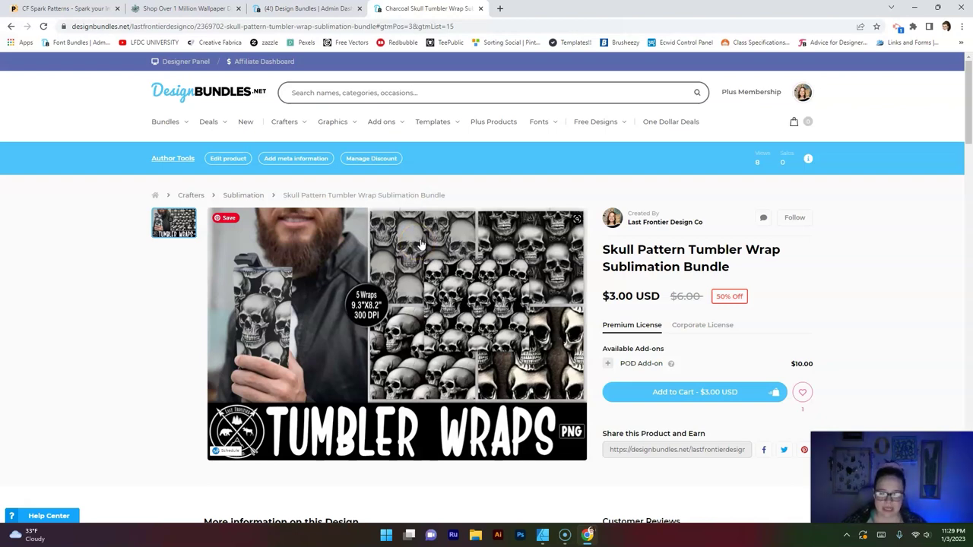
pyautogui.click(420, 232)
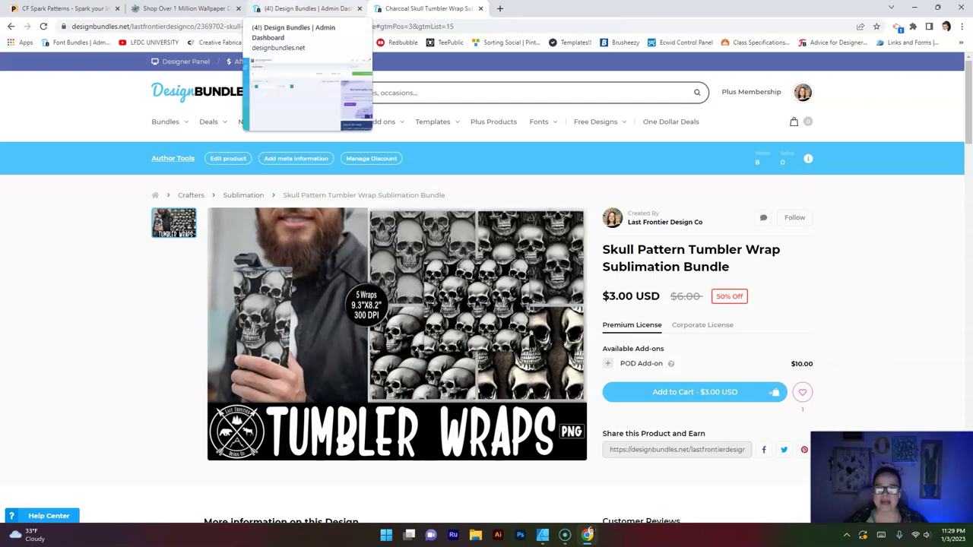
# Switch back to CF Spark Patterns and look through the earlier dinosaur-in-space prompts and their generated patterns
pyautogui.click(65, 9)
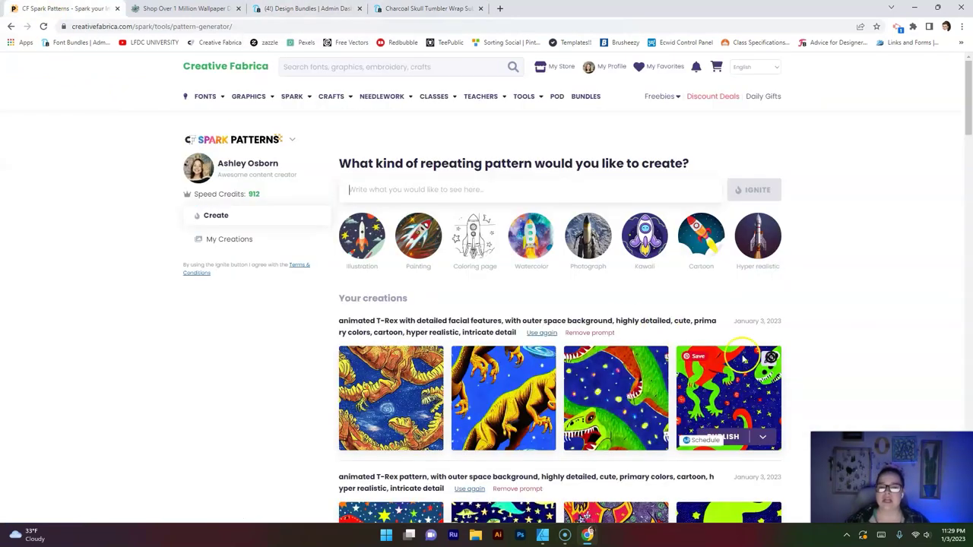
pyautogui.moveTo(968, 108); pyautogui.dragTo(967, 147)
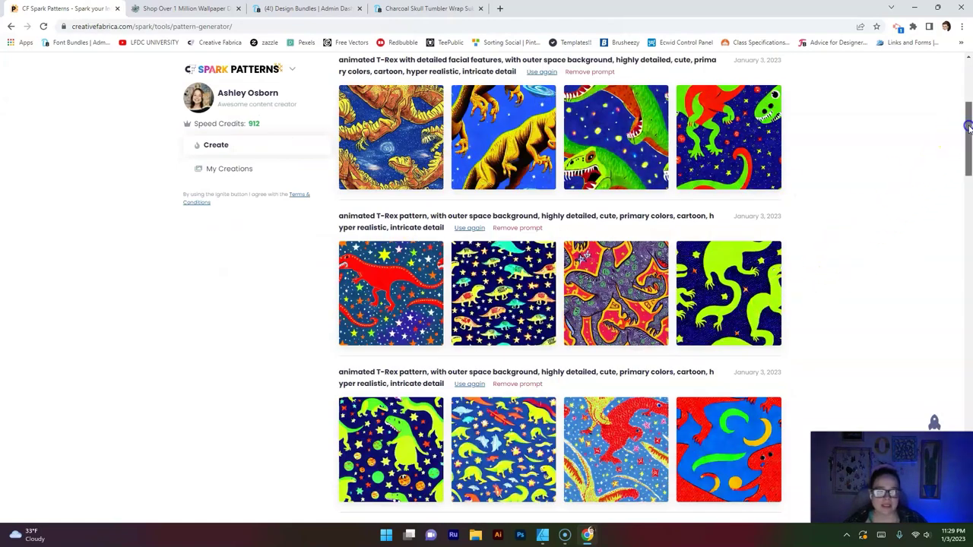
pyautogui.moveTo(969, 129); pyautogui.dragTo(955, 222)
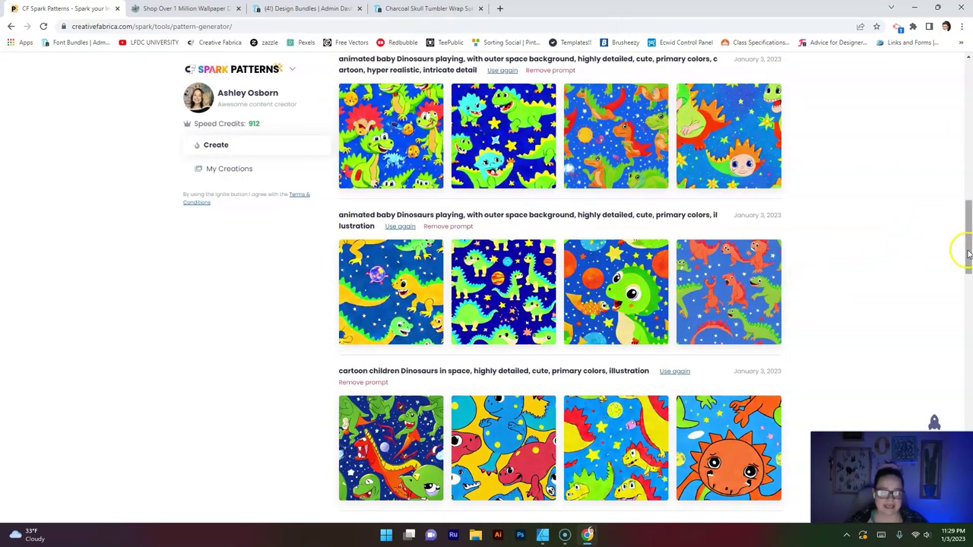
pyautogui.moveTo(968, 255); pyautogui.dragTo(968, 103)
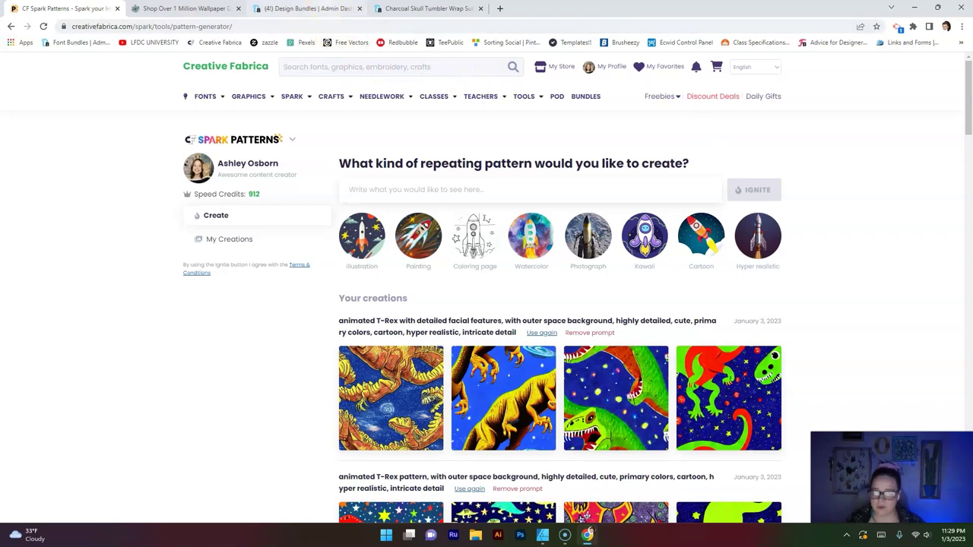
# Search Google for "hawaiian flower" and look through the results for the name of the flower
pyautogui.click(426, 8)
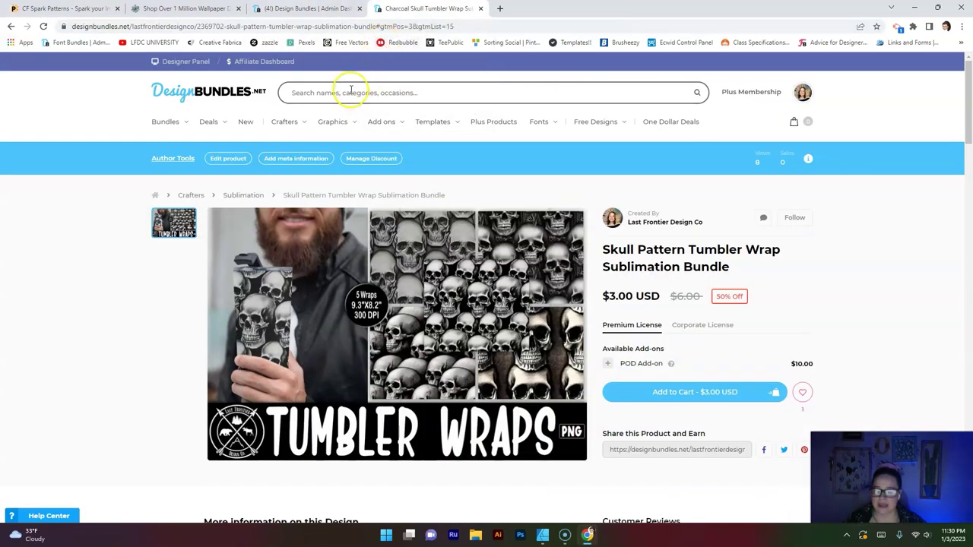
pyautogui.click(319, 27)
pyautogui.write('hawa')
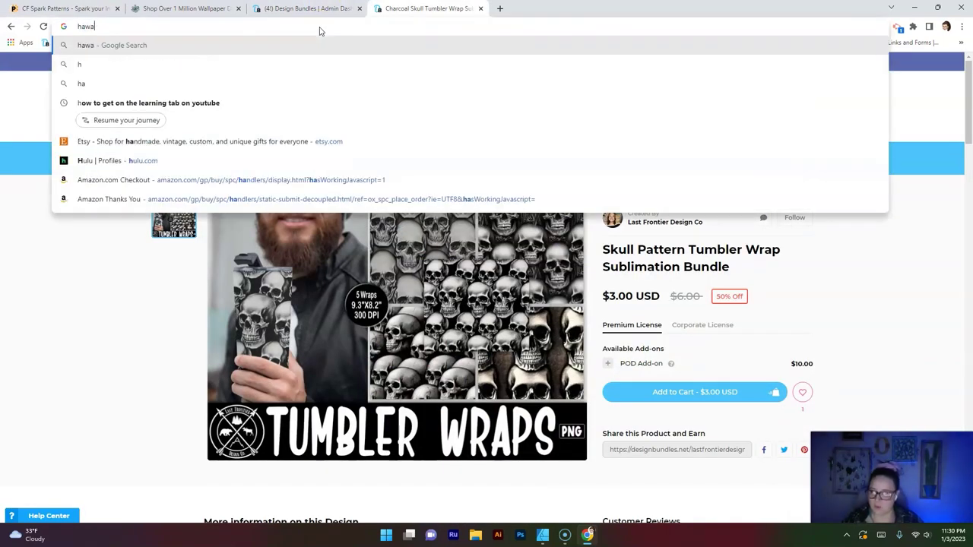
pyautogui.write('iian flower')
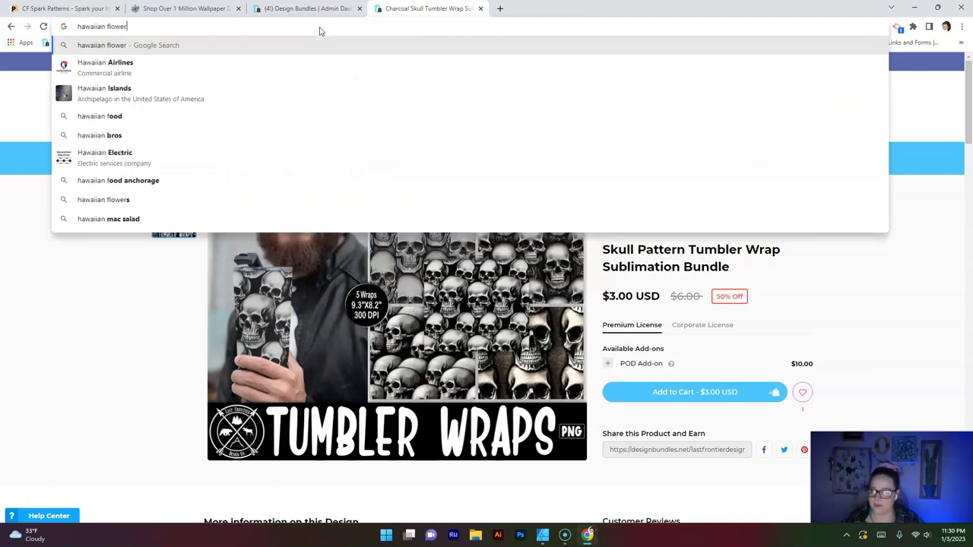
pyautogui.press('Return')
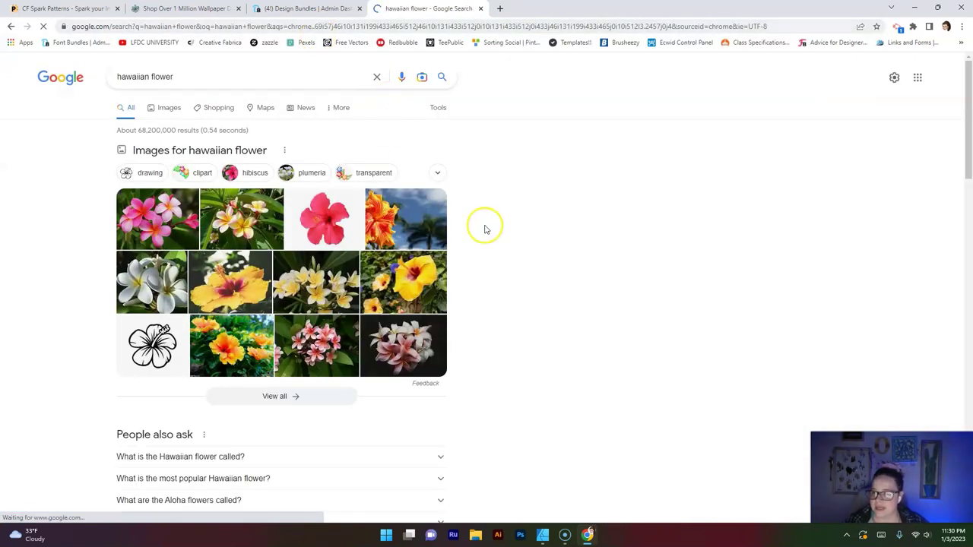
pyautogui.scroll(-2, 537, 350)
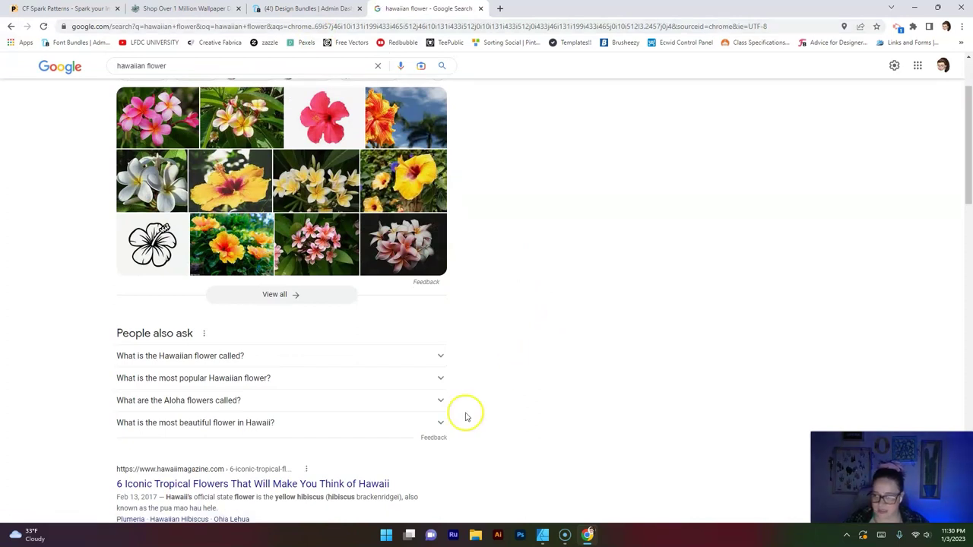
pyautogui.click(353, 496)
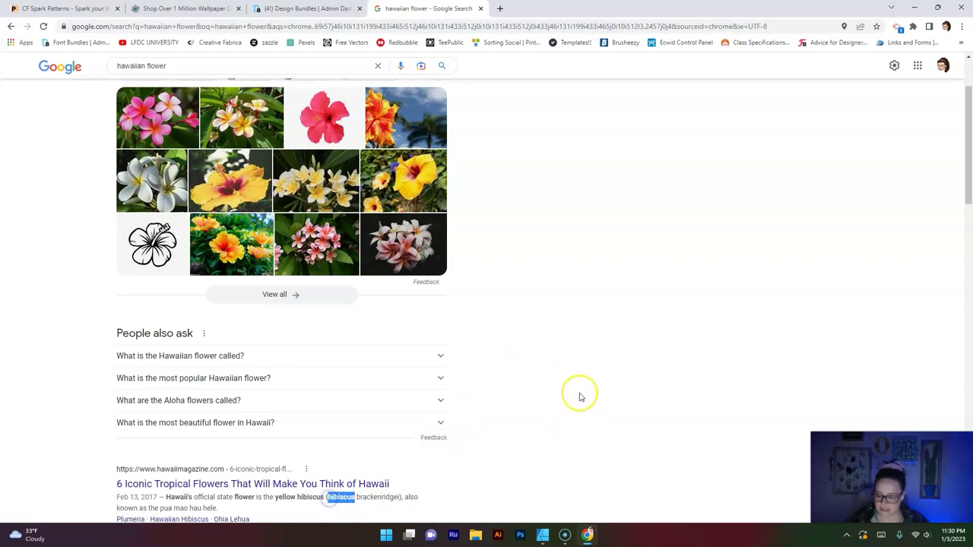
pyautogui.scroll(3, 578, 393)
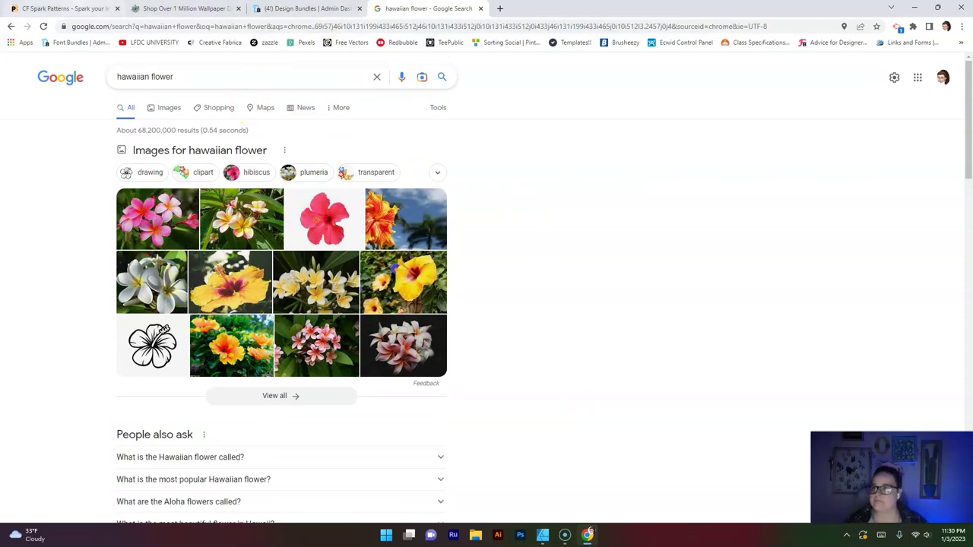
# In CF Spark Patterns, generate a repeating pattern from the prompt "hibiscus flower" with the Hyper realistic style
pyautogui.click(69, 9)
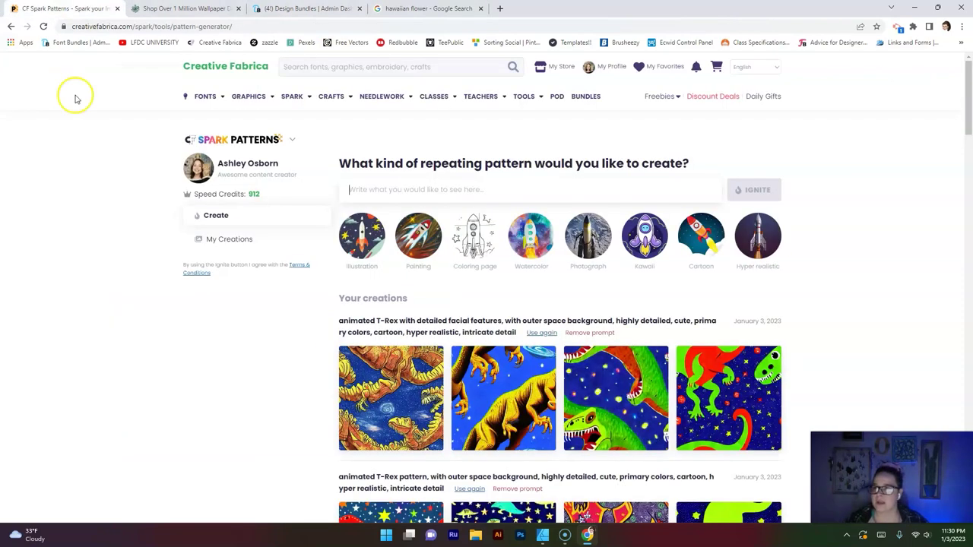
pyautogui.click(532, 196)
pyautogui.write('hibiscus flower')
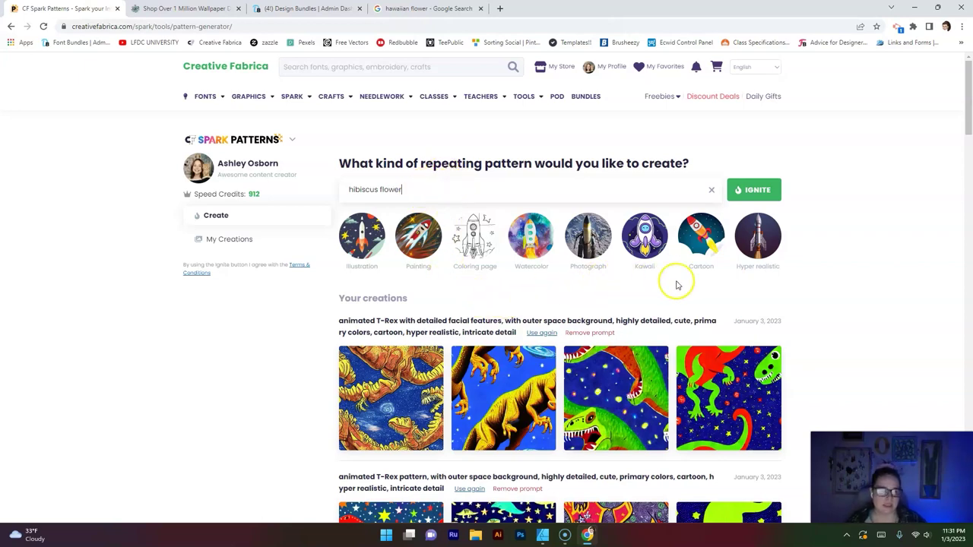
pyautogui.click(758, 236)
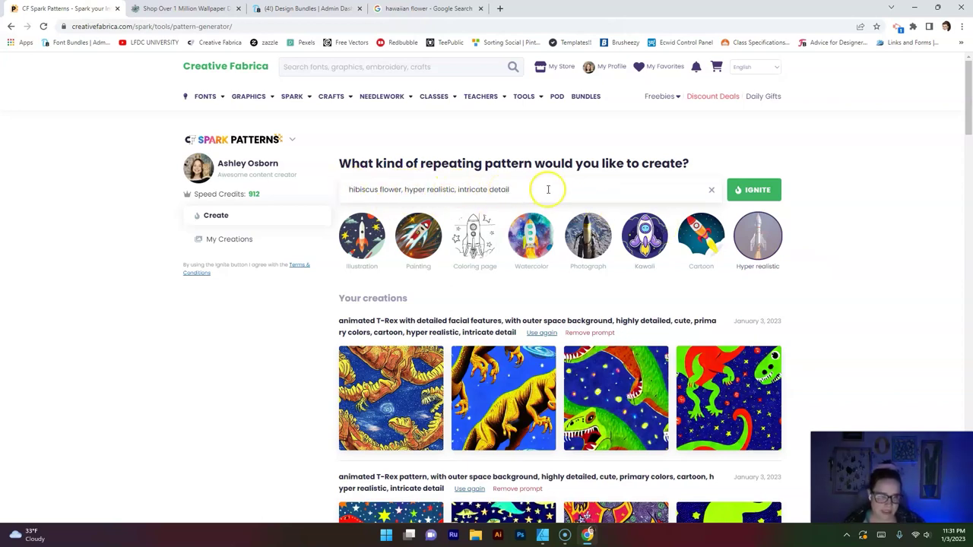
pyautogui.click(754, 189)
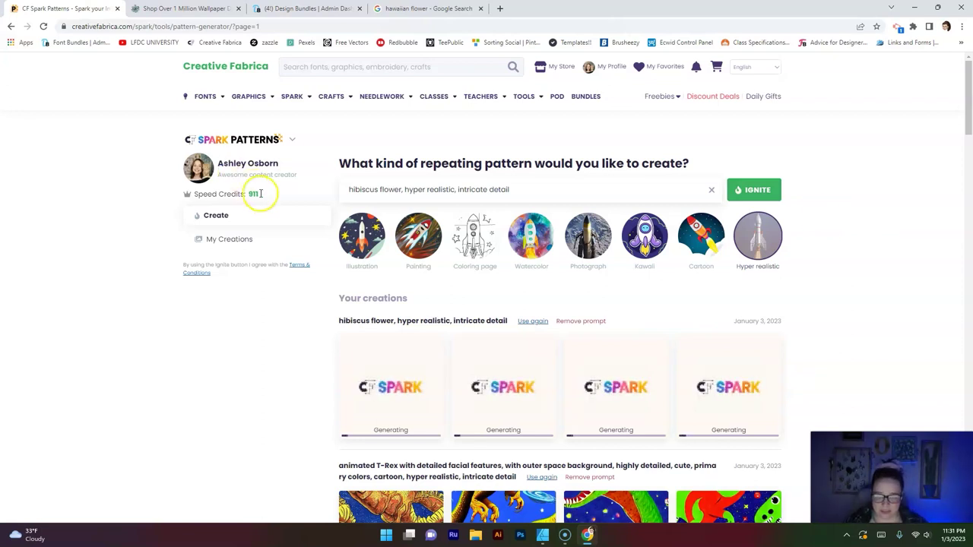
# Check the remaining speed credits and examine the four generated hibiscus patterns
pyautogui.moveTo(264, 195); pyautogui.dragTo(223, 197)
pyautogui.click(188, 197)
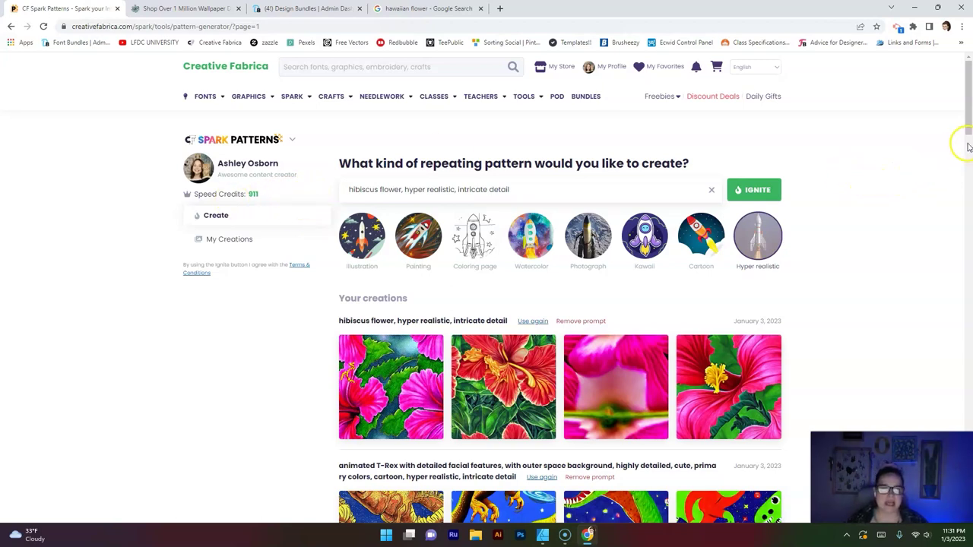
pyautogui.moveTo(969, 133); pyautogui.dragTo(969, 143)
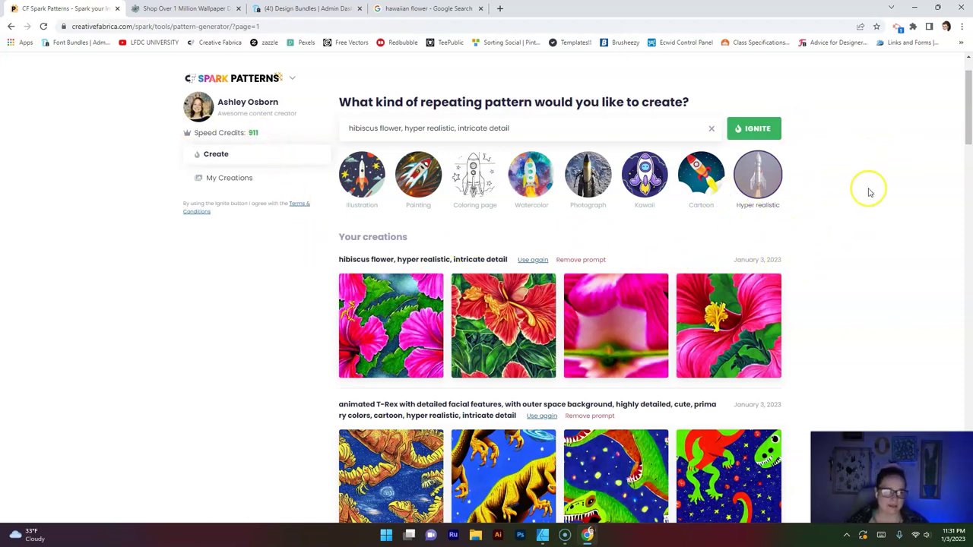
pyautogui.moveTo(970, 110); pyautogui.dragTo(970, 111)
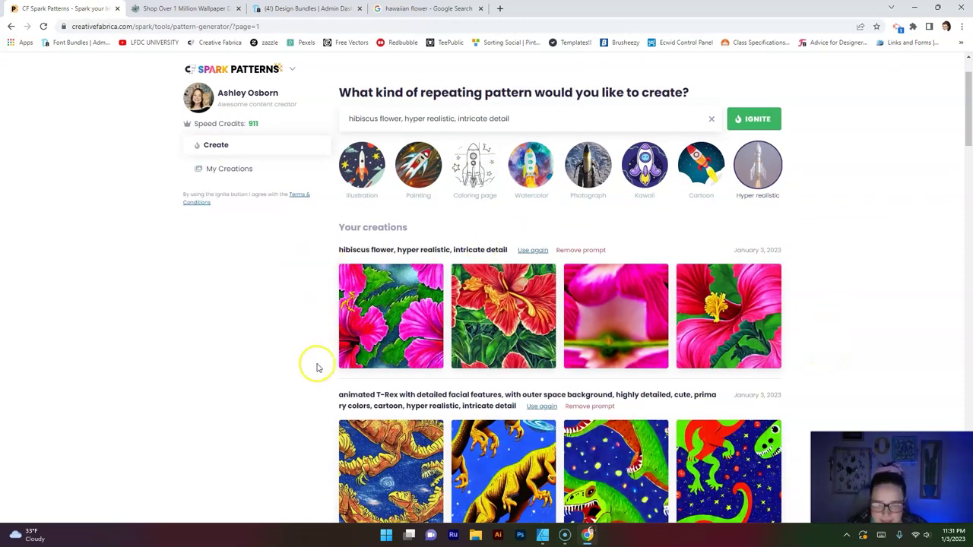
pyautogui.moveTo(371, 320)
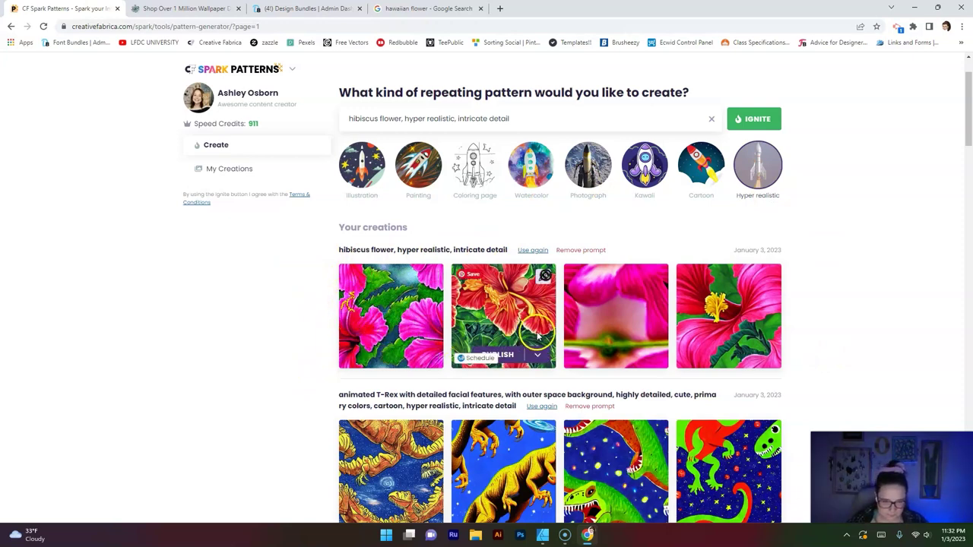
pyautogui.moveTo(641, 327)
pyautogui.moveTo(703, 304)
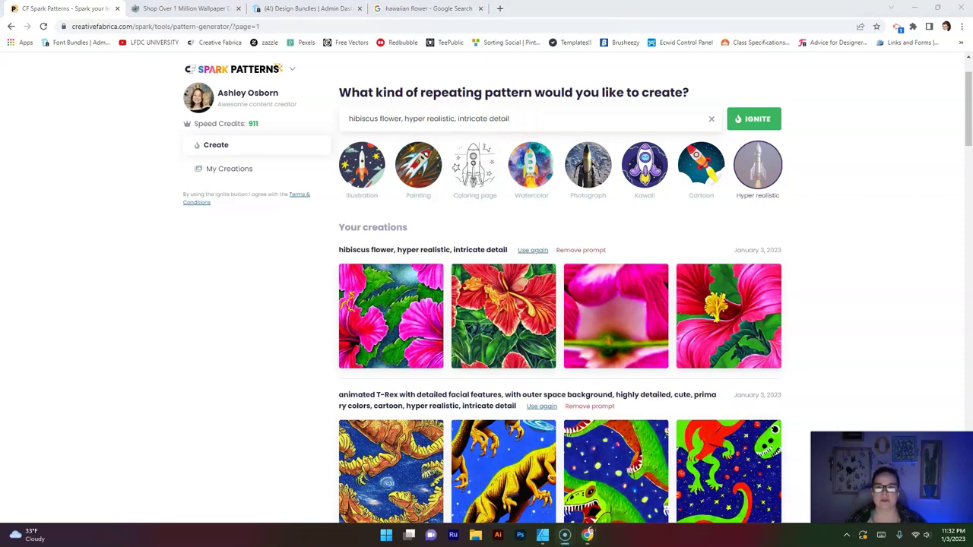
# Search Google for "hawaiian flower field" and read the answer to "Are there flower fields in Hawaii?"
pyautogui.click(413, 8)
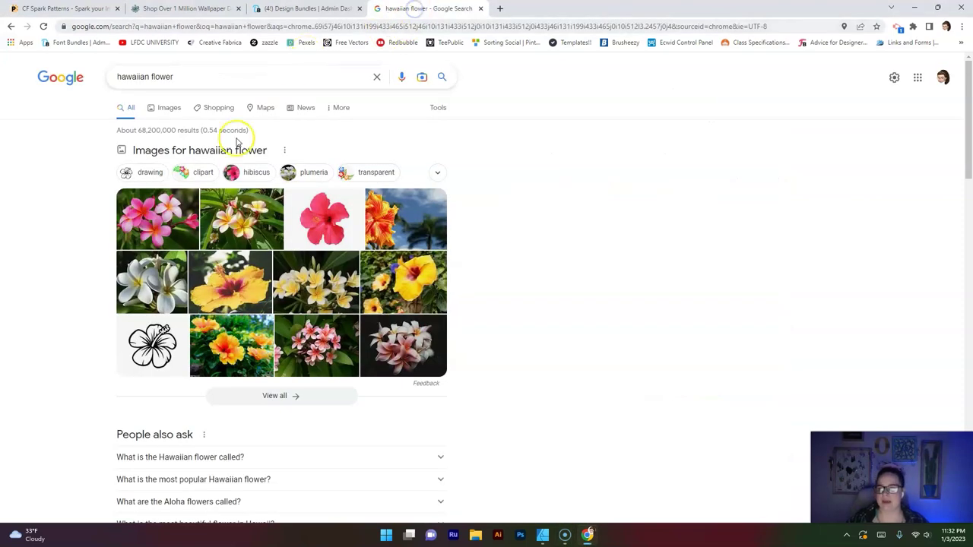
pyautogui.click(192, 71)
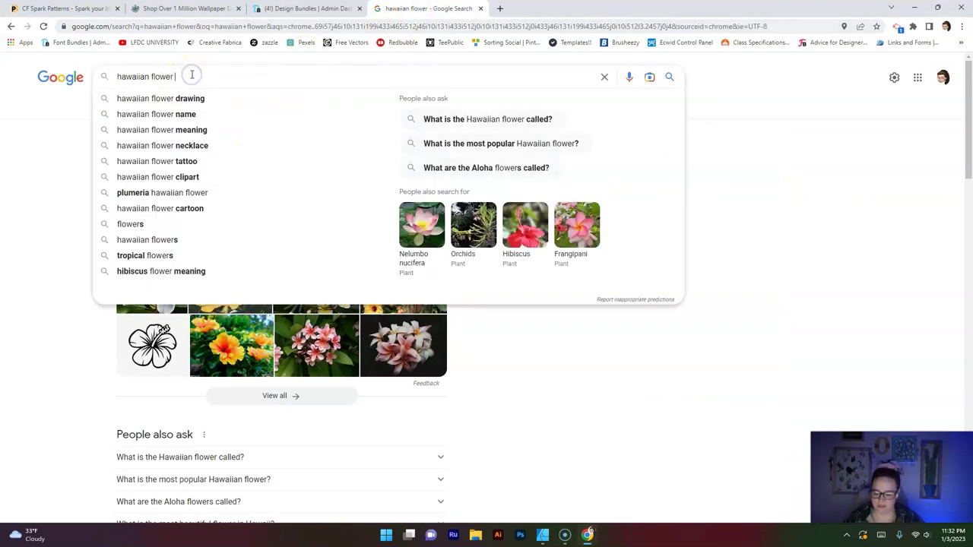
pyautogui.write('field')
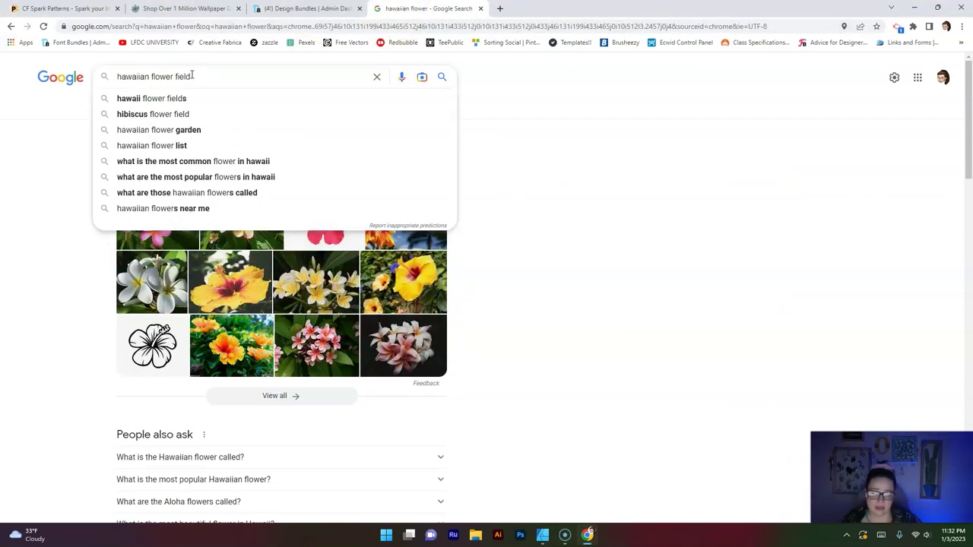
pyautogui.press('Return')
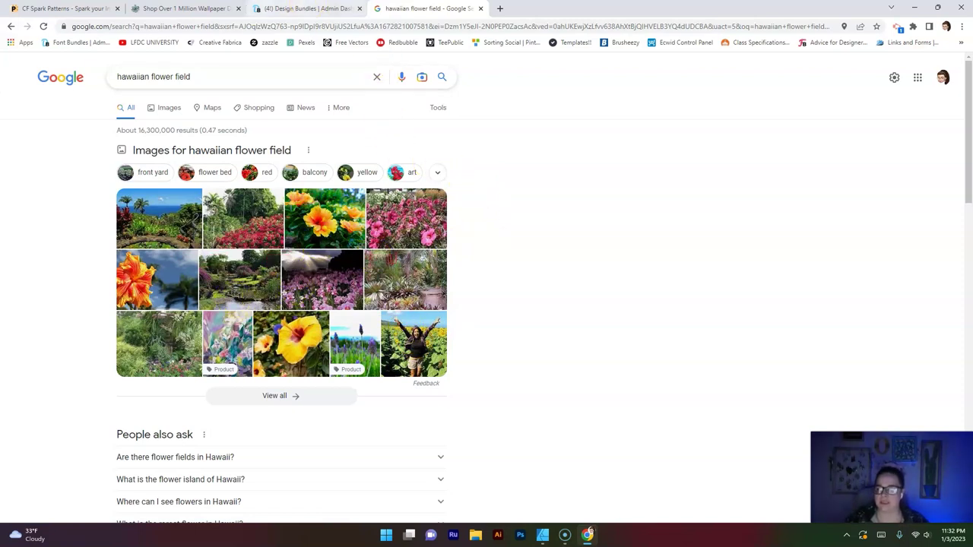
pyautogui.click(243, 458)
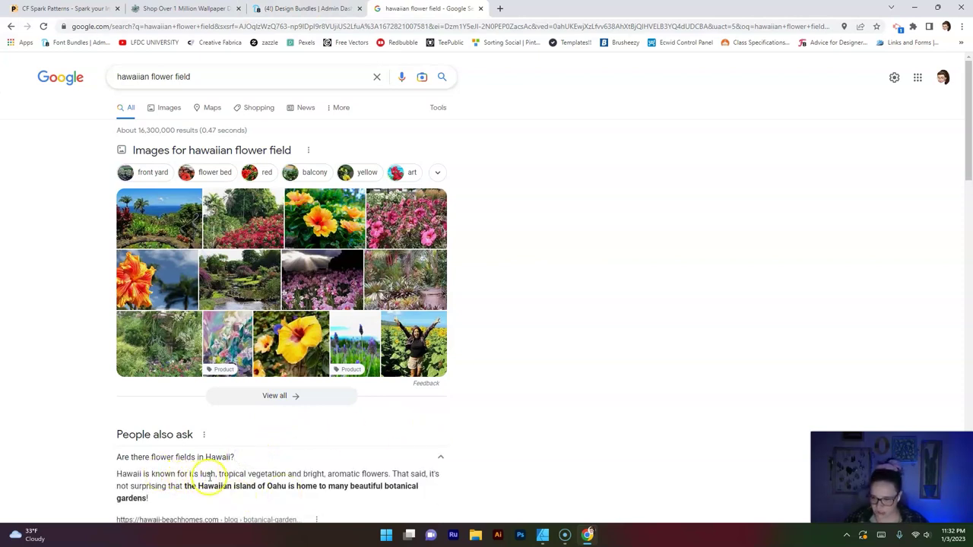
pyautogui.moveTo(965, 169); pyautogui.dragTo(966, 206)
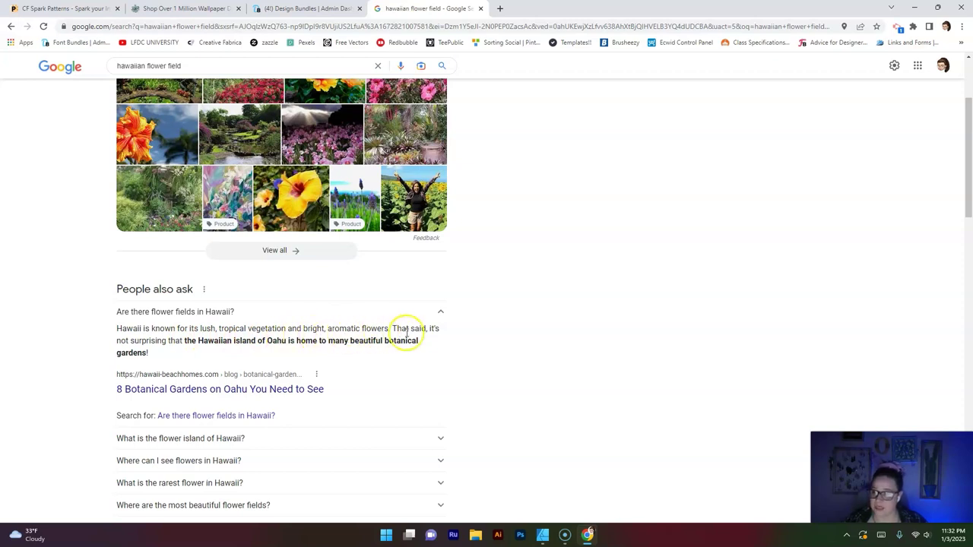
# Copy the phrase "lush, tropical vegetation and bright" from the expanded answer about Hawaii's flower fields
pyautogui.moveTo(286, 329); pyautogui.dragTo(199, 330)
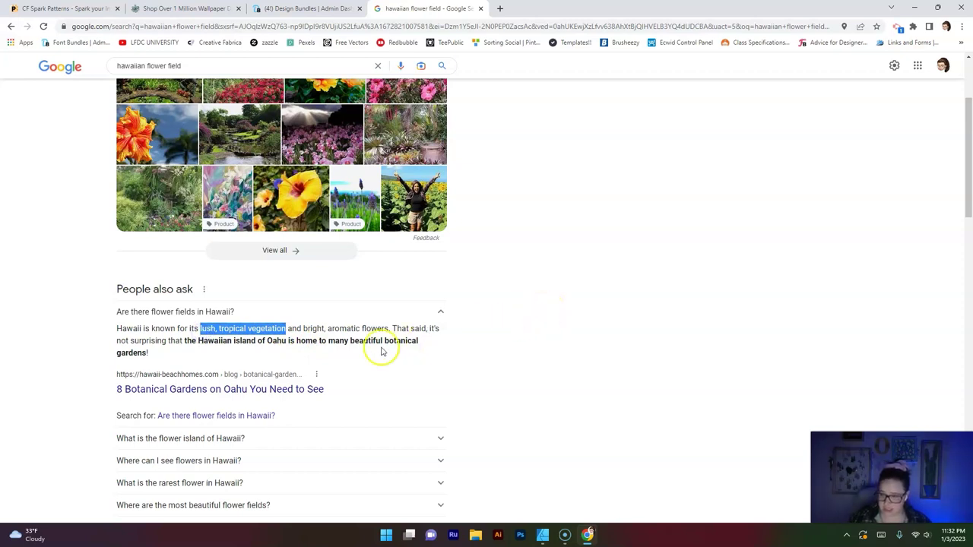
pyautogui.moveTo(325, 328); pyautogui.dragTo(199, 329)
pyautogui.hotkey('ctrl', 'c')
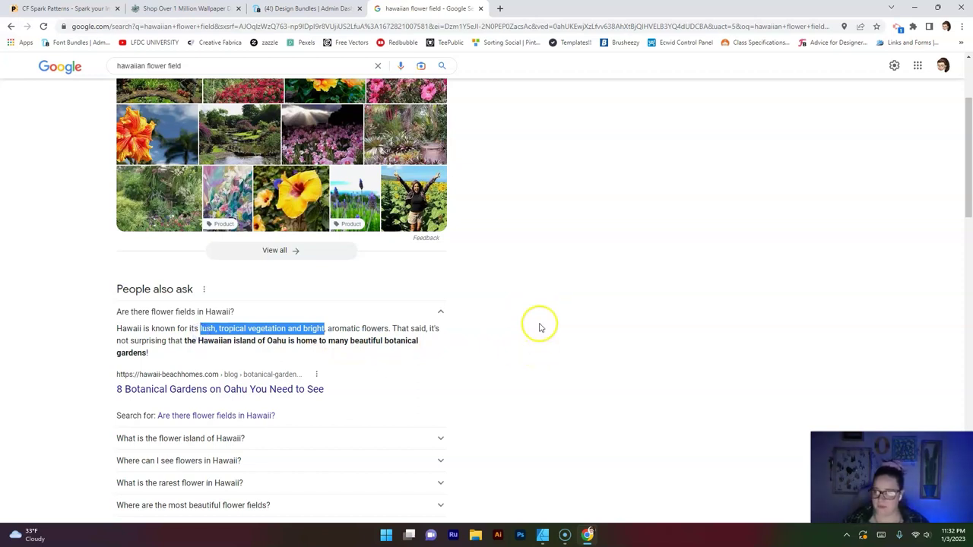
pyautogui.click(539, 326)
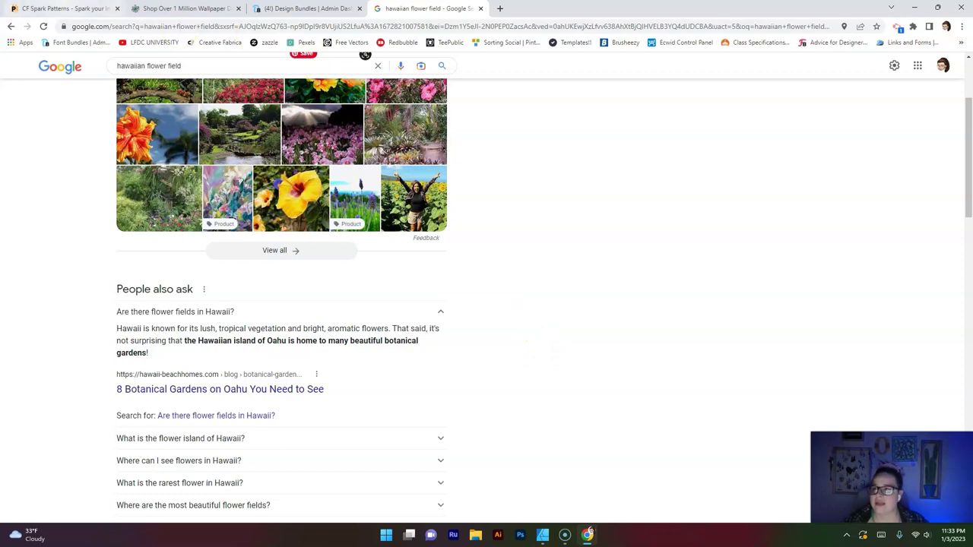
# In the CF Spark Patterns prompt, paste the copied phrase before "hibiscus flower" and make "flower" plural
pyautogui.click(67, 9)
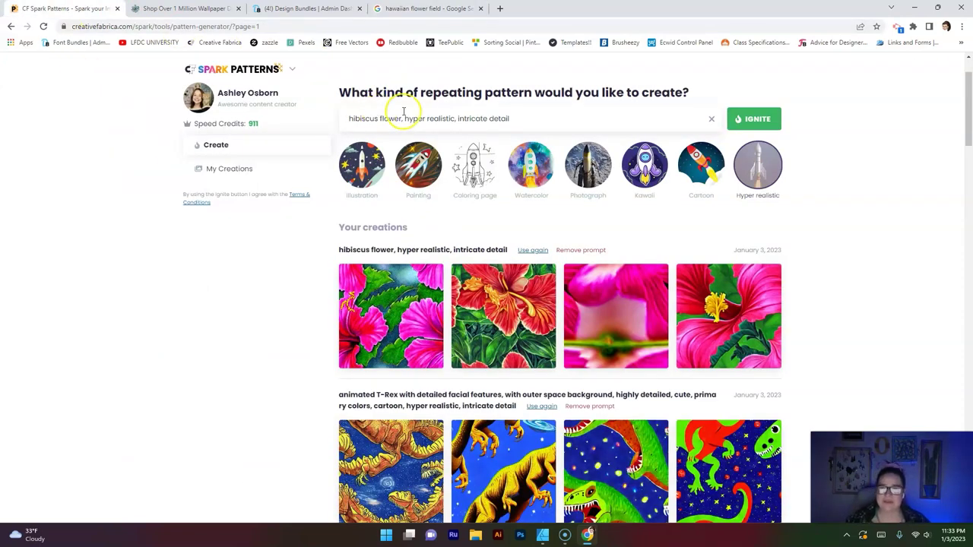
pyautogui.click(347, 122)
pyautogui.click(347, 118)
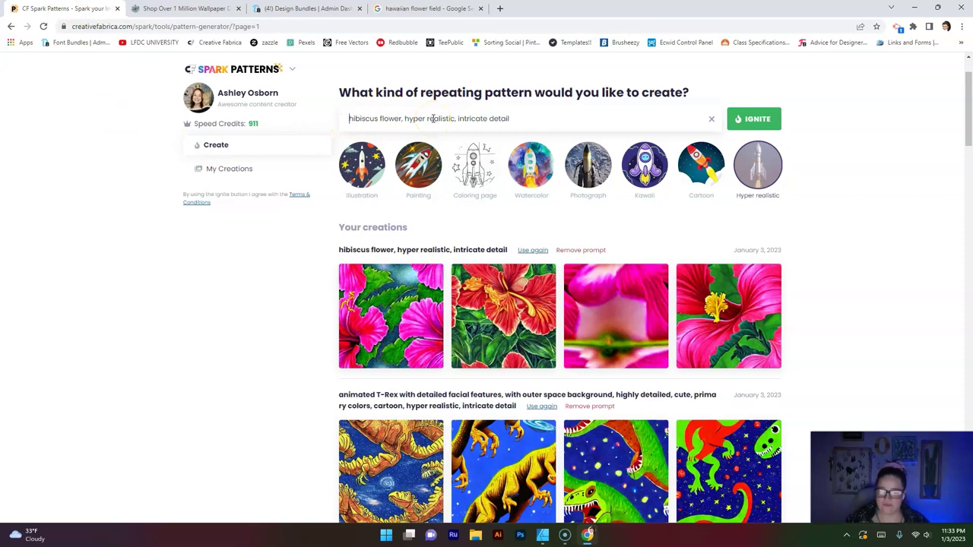
pyautogui.hotkey('ctrl', 'v')
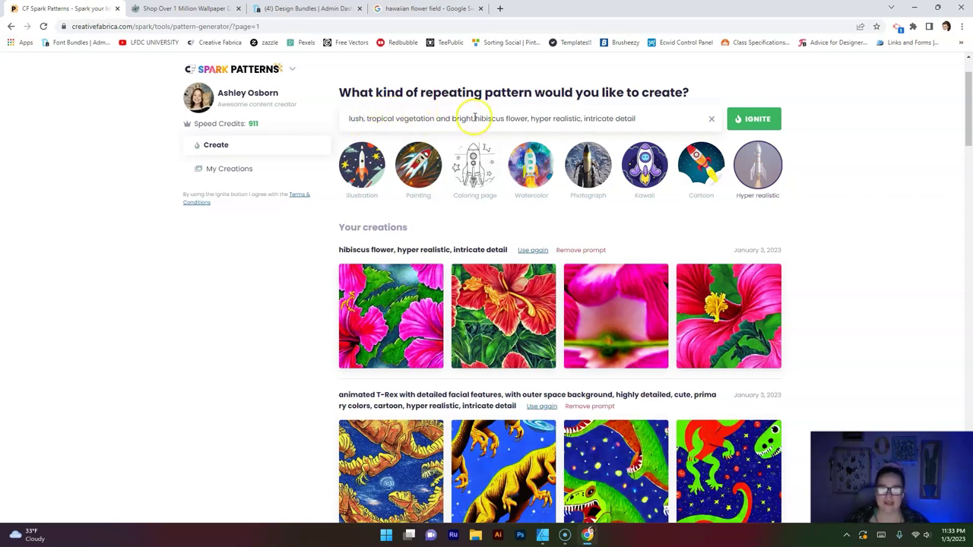
pyautogui.click(526, 119)
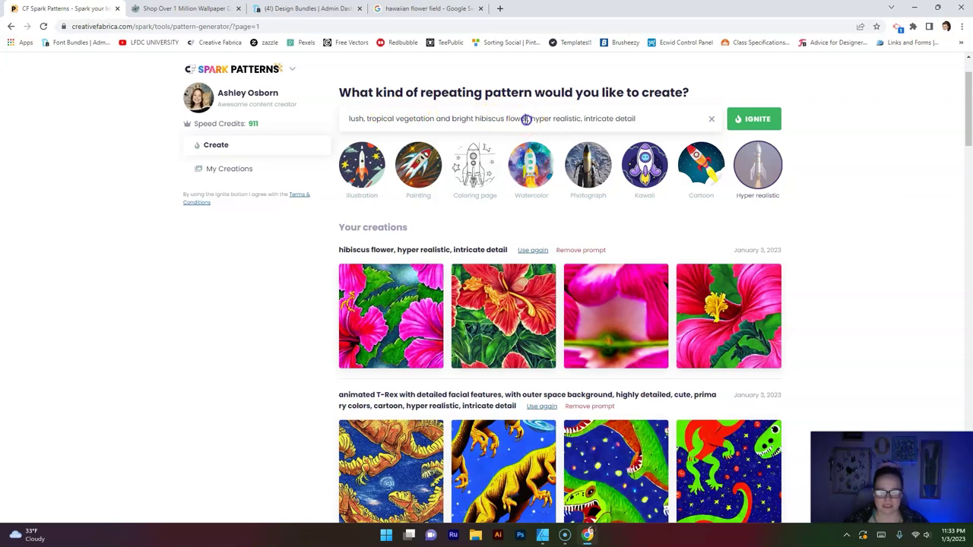
pyautogui.write('s')
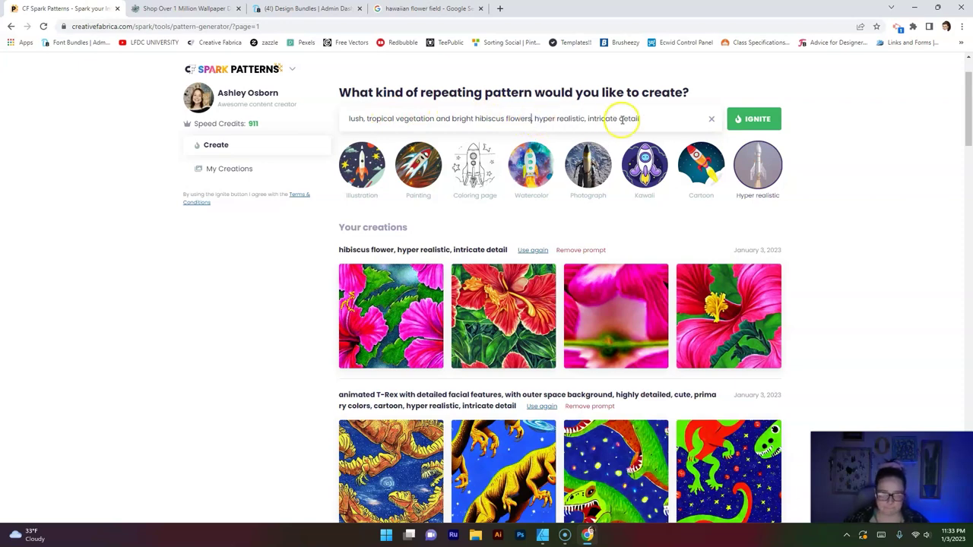
# Insert "hawaiian flower field," before "hyper realistic" in the pattern prompt
pyautogui.click(650, 119)
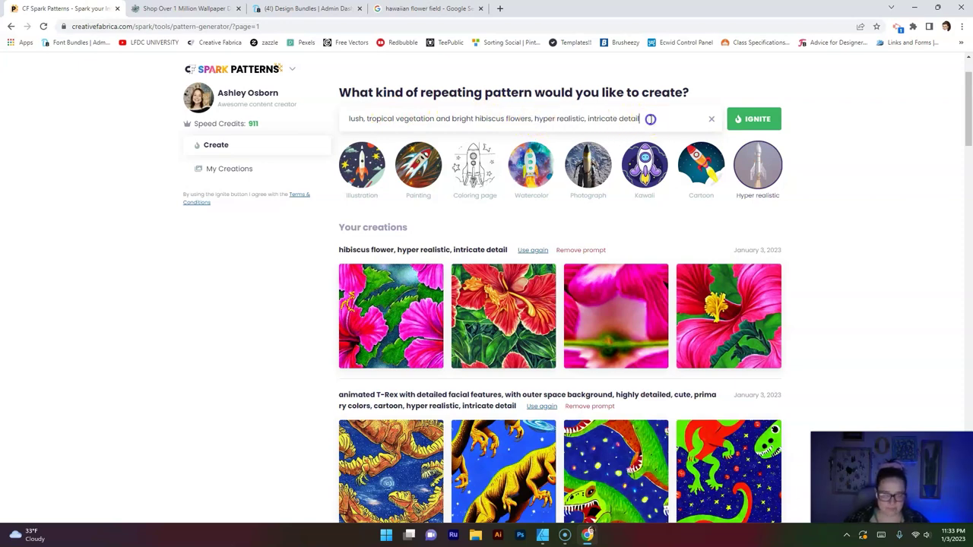
pyautogui.click(535, 119)
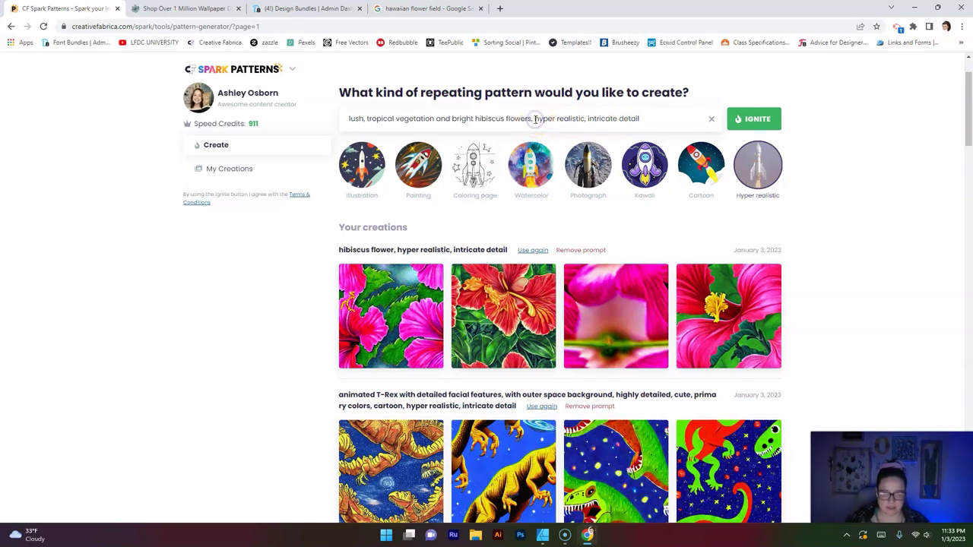
pyautogui.write('h')
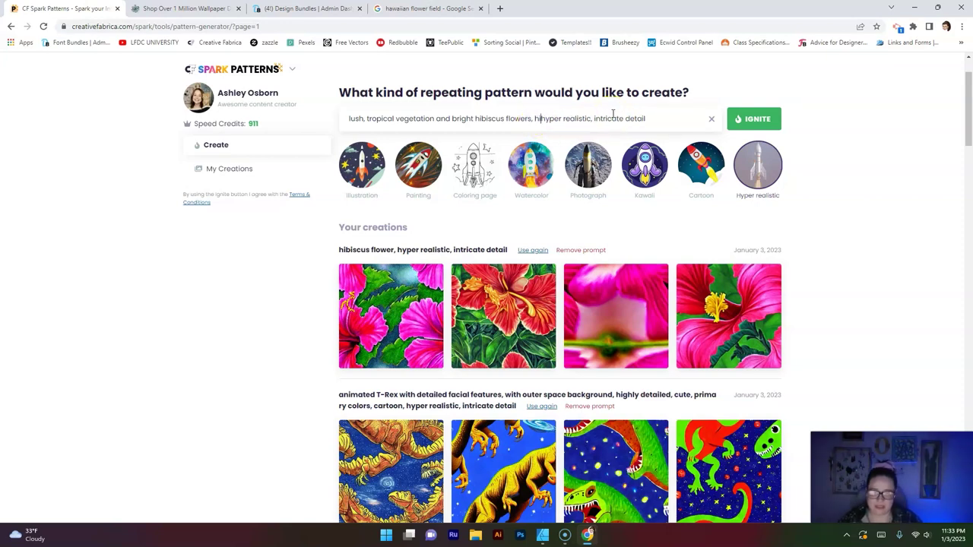
pyautogui.write('ib')
pyautogui.press('BackSpace')
pyautogui.press('BackSpace')
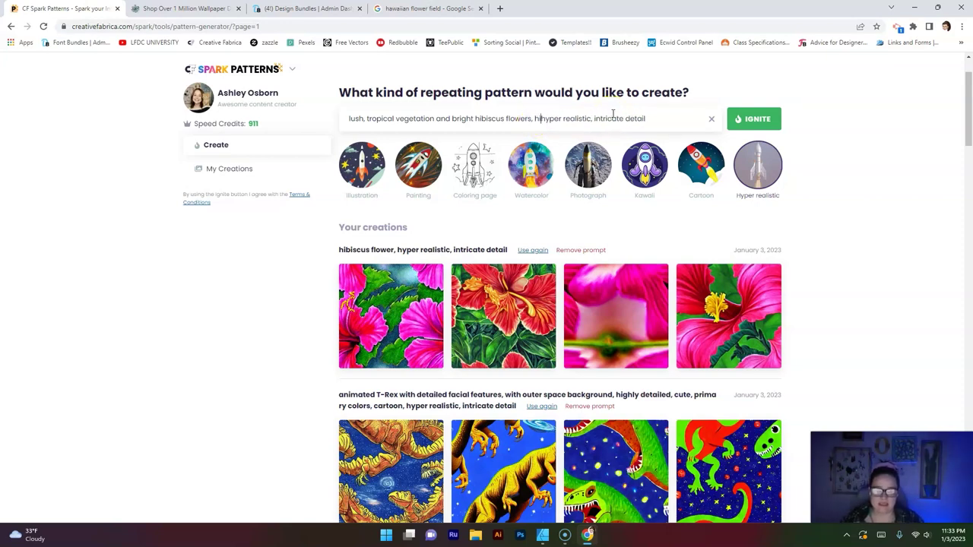
pyautogui.write('awaiian flower ')
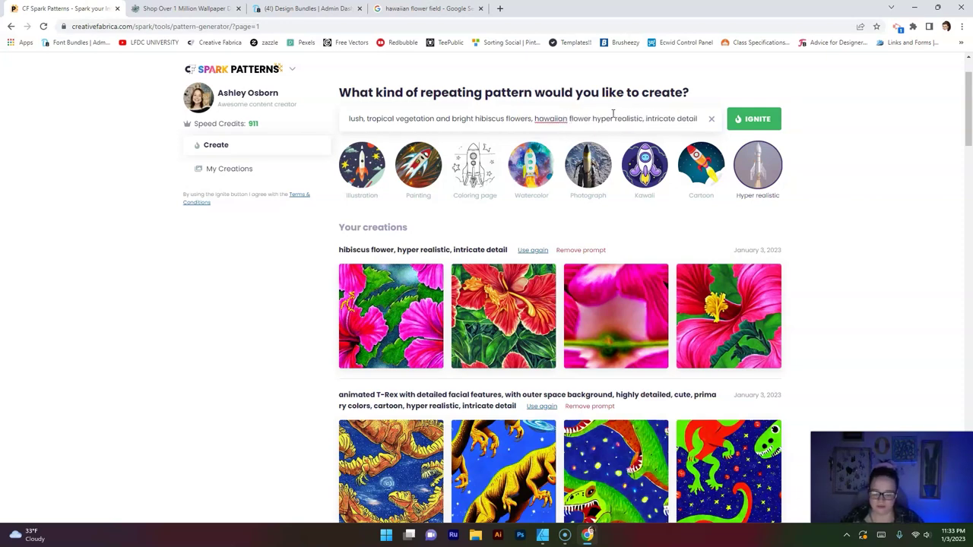
pyautogui.write('field')
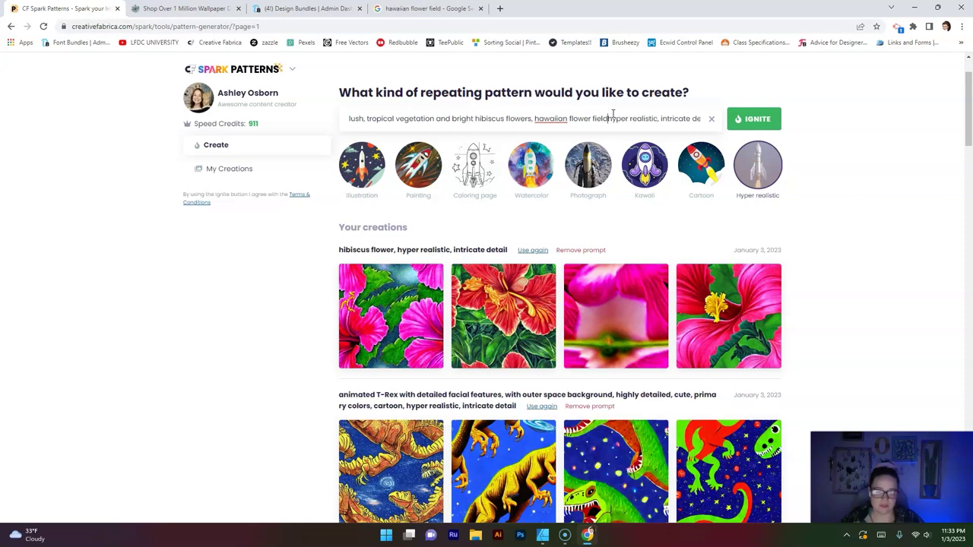
pyautogui.write(',')
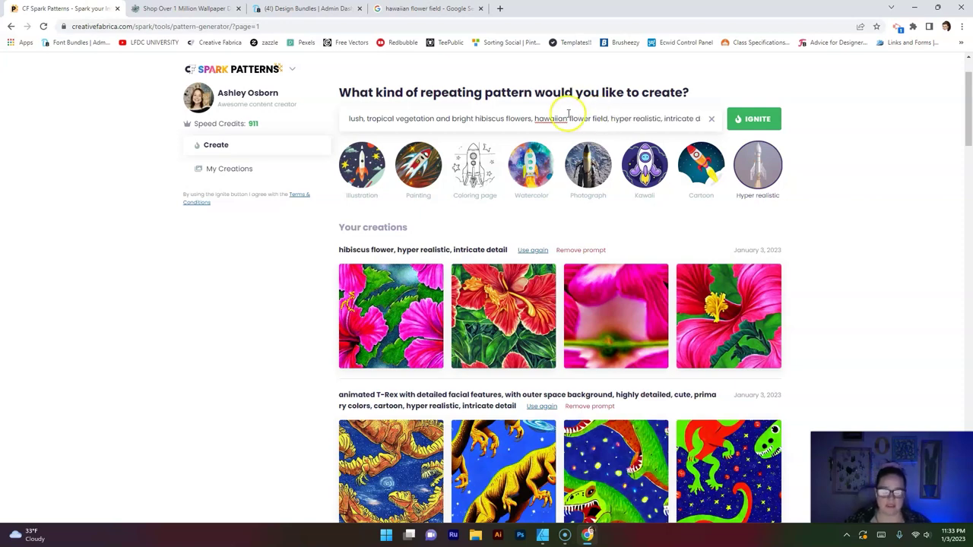
# Correct "hawaiian" to the suggested spelling "Hawaiian" and generate new repeating patterns from the expanded prompt
pyautogui.rightClick(551, 122)
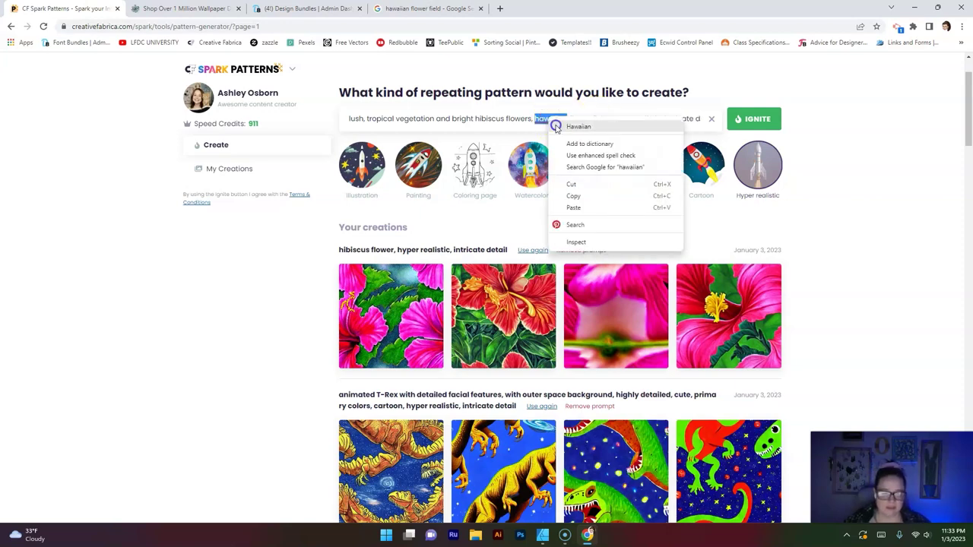
pyautogui.click(556, 127)
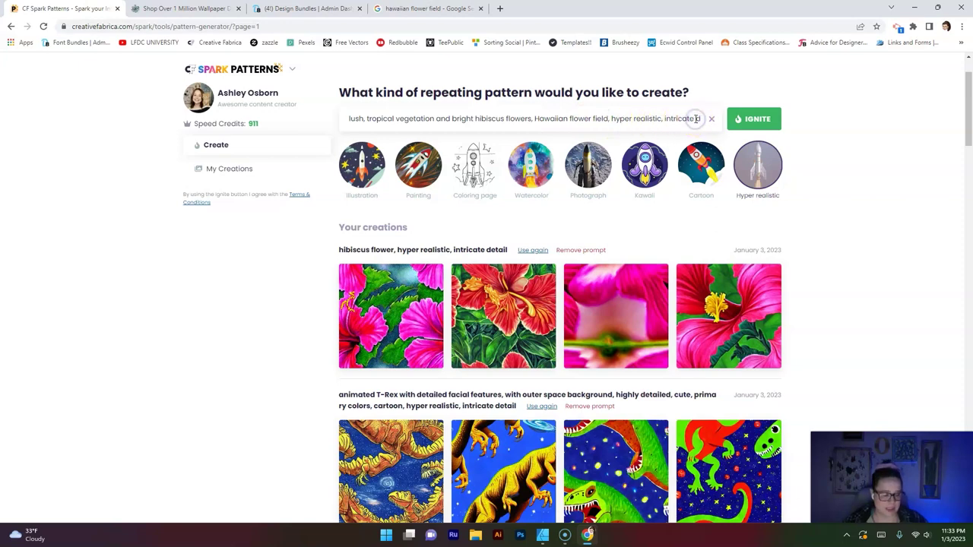
pyautogui.write('detail')
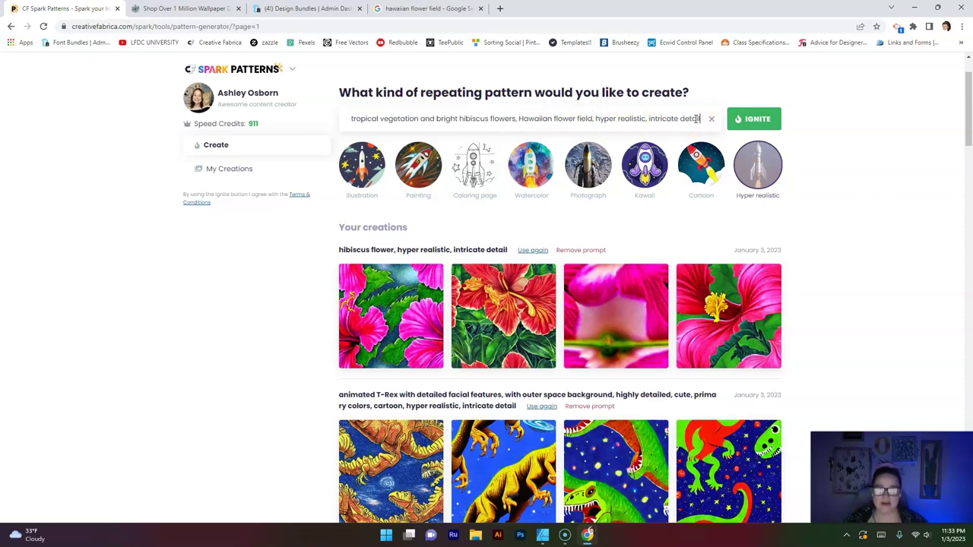
pyautogui.click(764, 121)
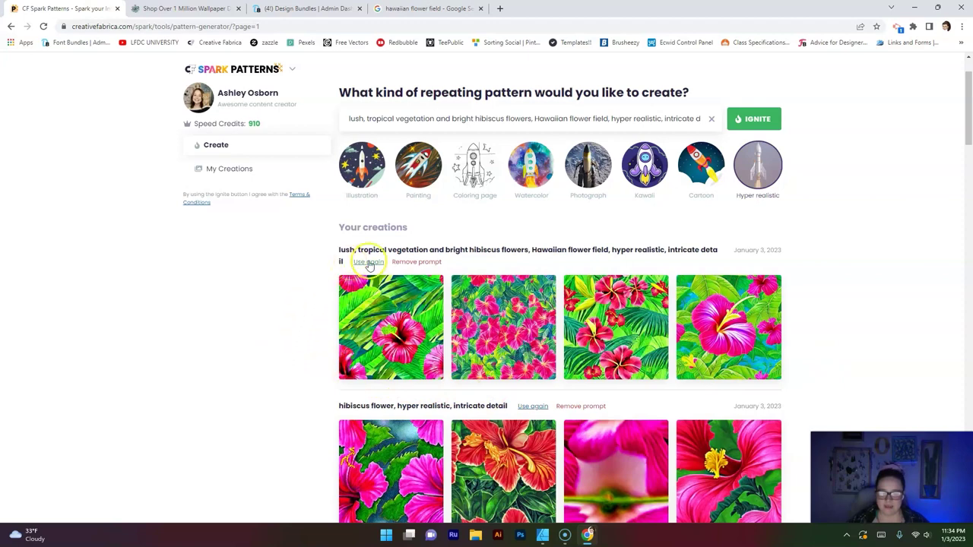
# Publish the fourth new pattern, the one with the single large pink hibiscus
pyautogui.moveTo(527, 373)
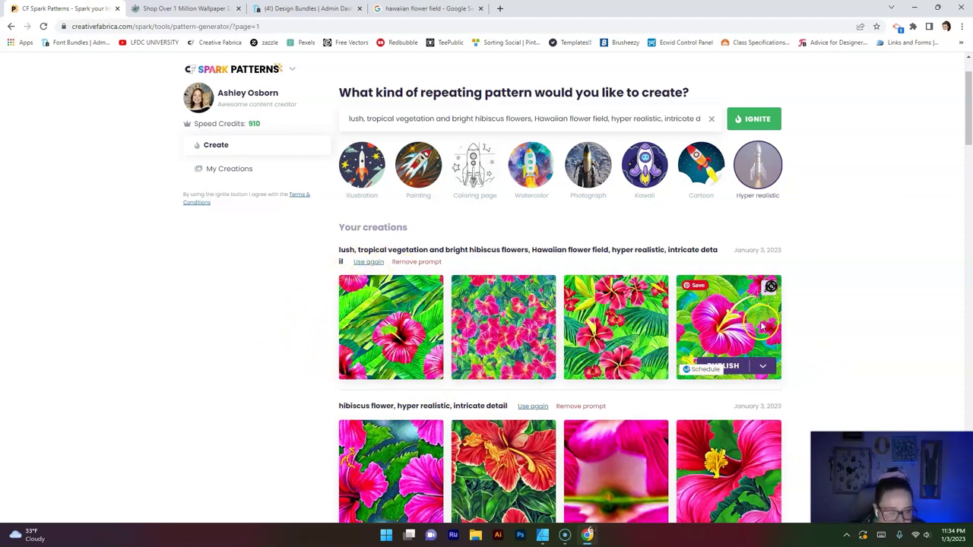
pyautogui.click(761, 368)
pyautogui.click(764, 369)
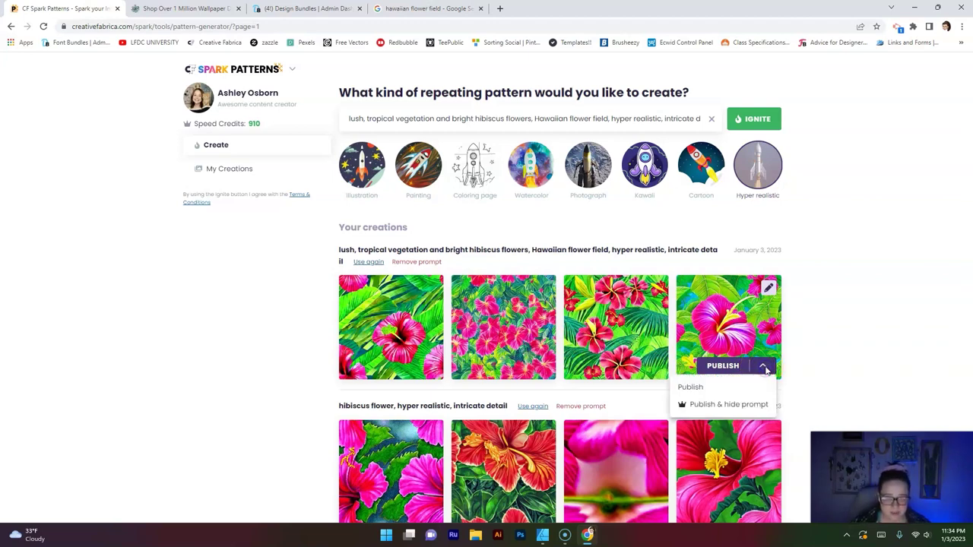
pyautogui.click(741, 402)
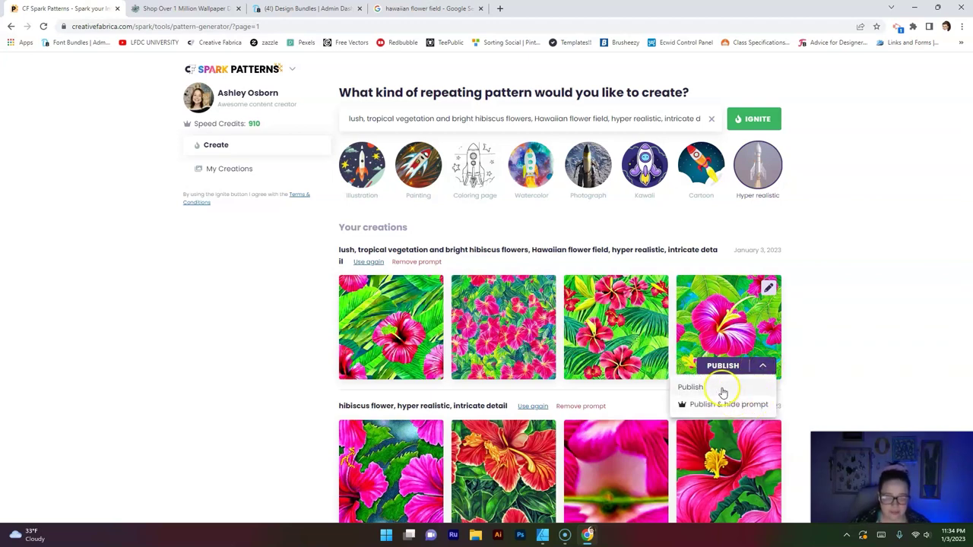
pyautogui.click(725, 406)
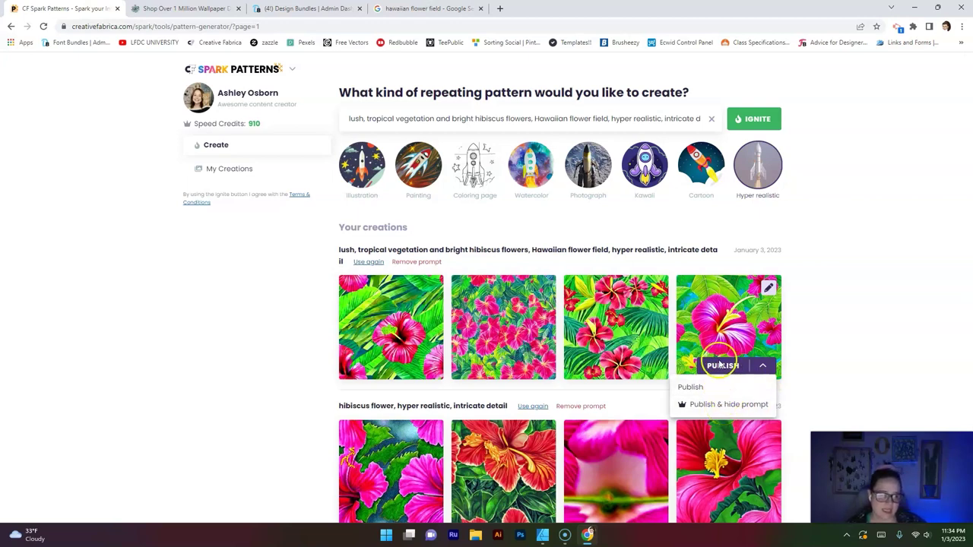
pyautogui.click(703, 387)
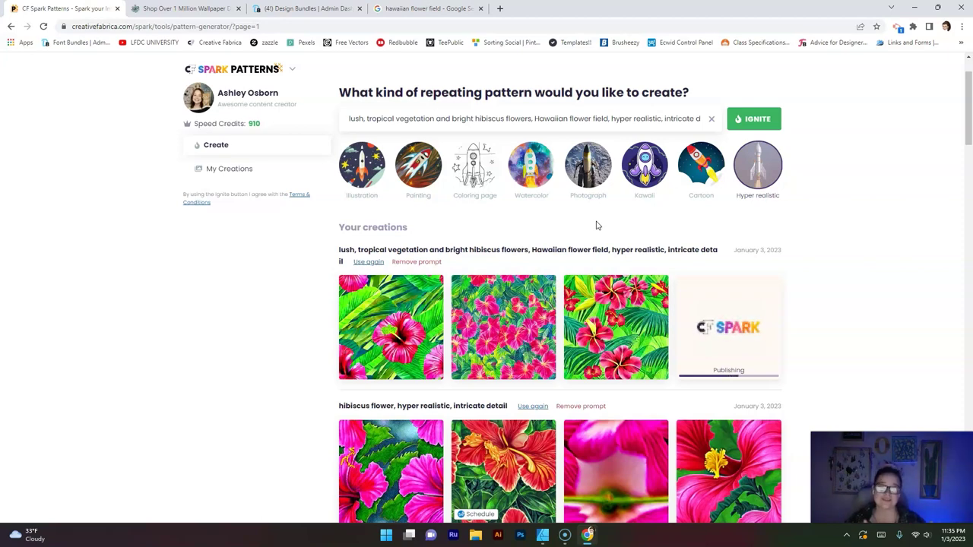
pyautogui.hotkey('alt', 'Tab')
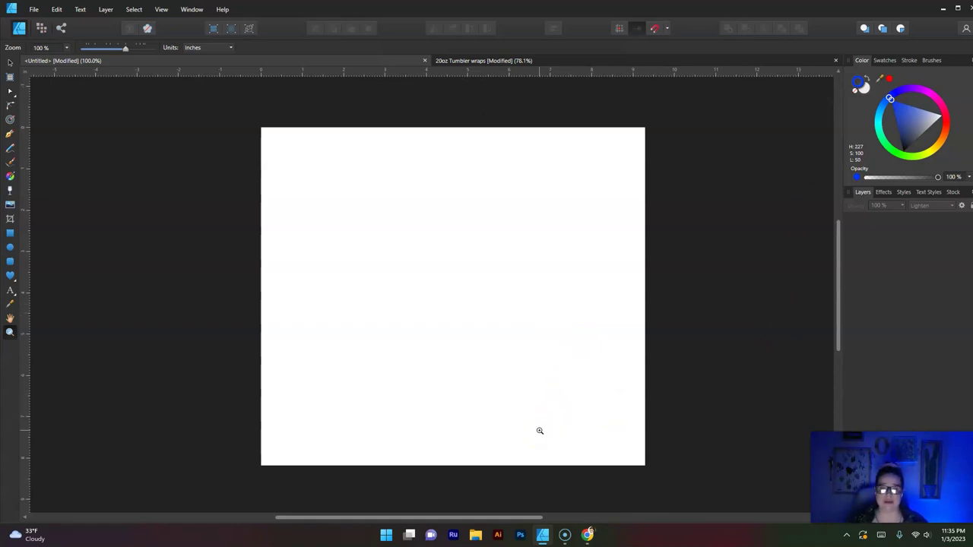
pyautogui.click(589, 536)
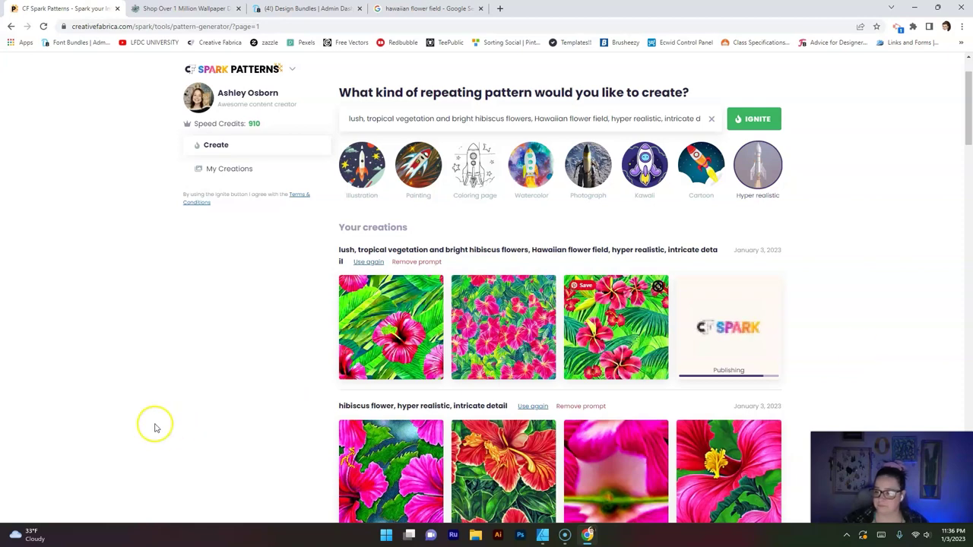
pyautogui.click(956, 321)
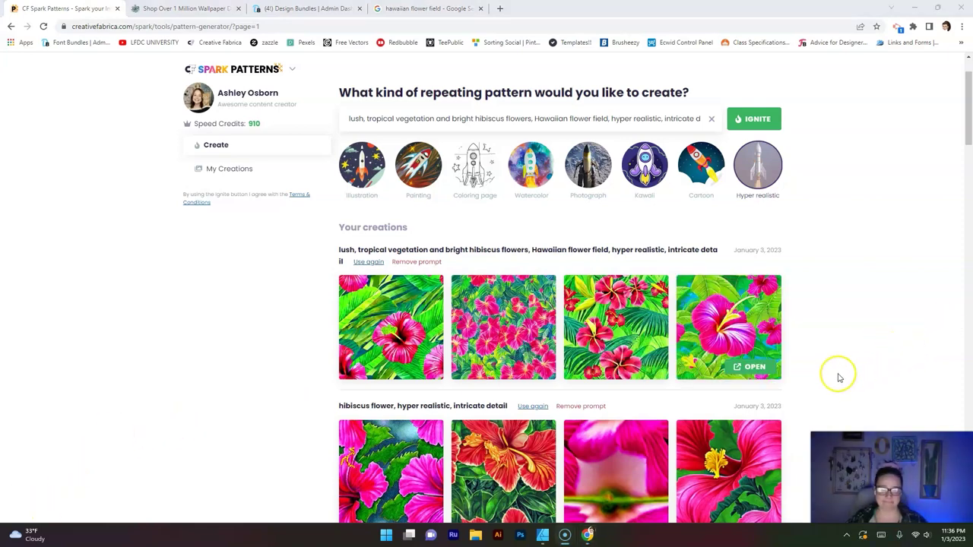
# Download the published hibiscus graphic from its product page and extract the downloaded archive
pyautogui.click(745, 368)
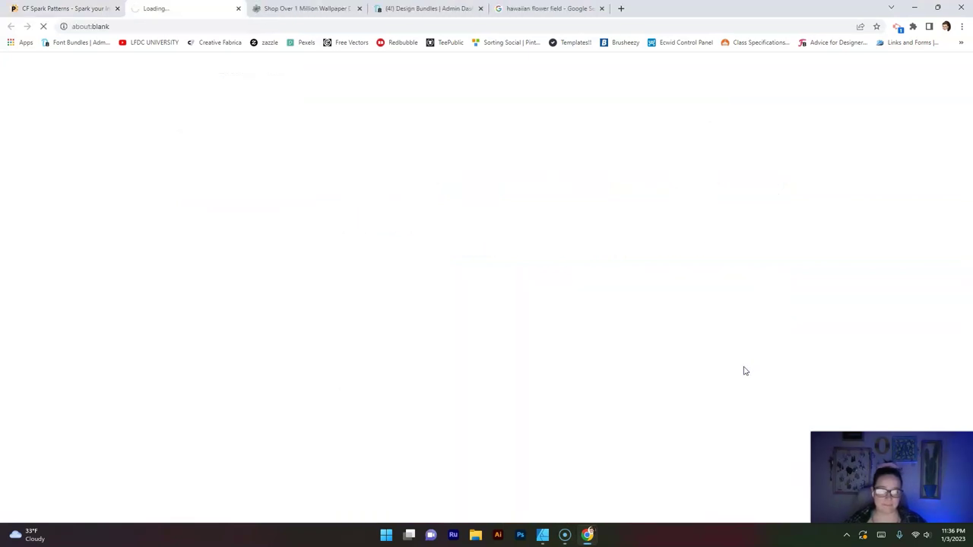
pyautogui.click(877, 297)
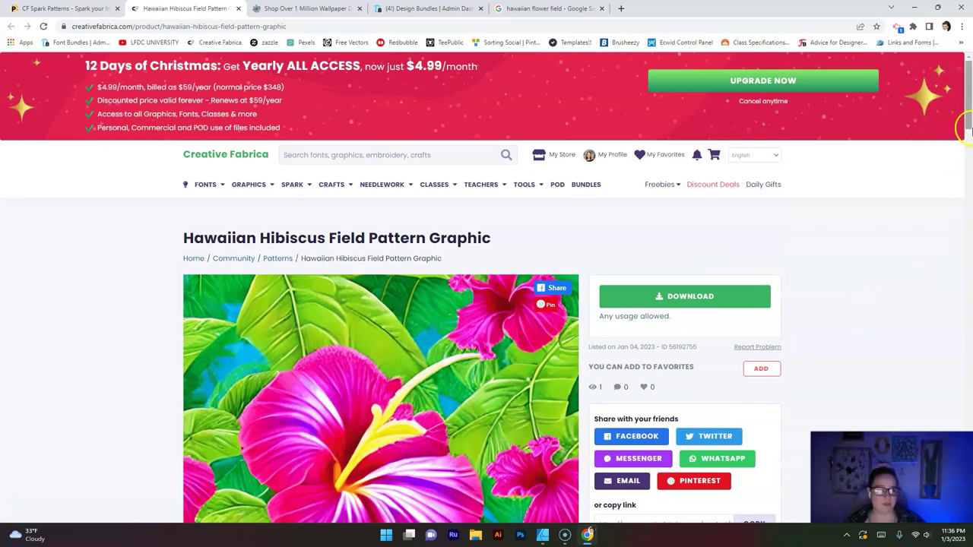
pyautogui.moveTo(969, 121)
pyautogui.mouseDown()
pyautogui.moveTo(970, 148)
pyautogui.moveTo(969, 135)
pyautogui.mouseUp()
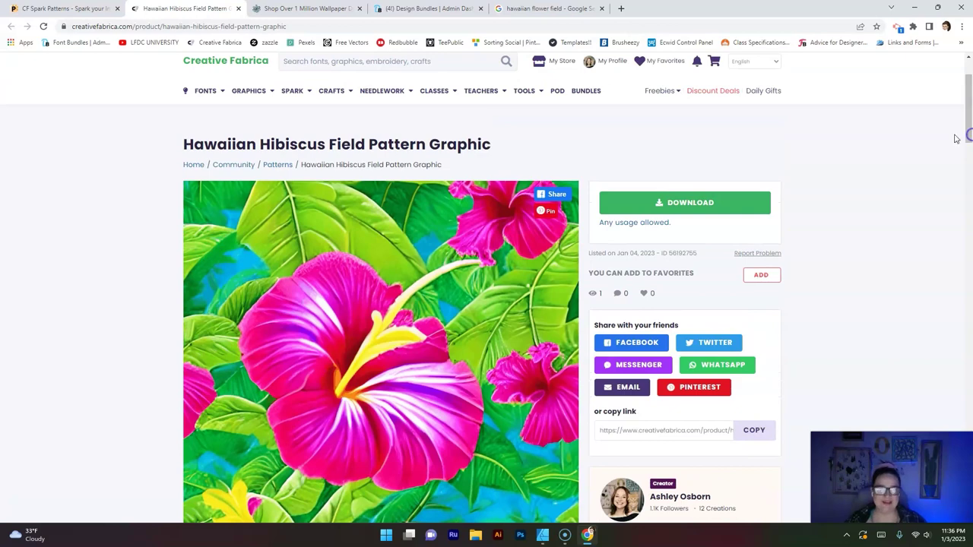
pyautogui.click(685, 204)
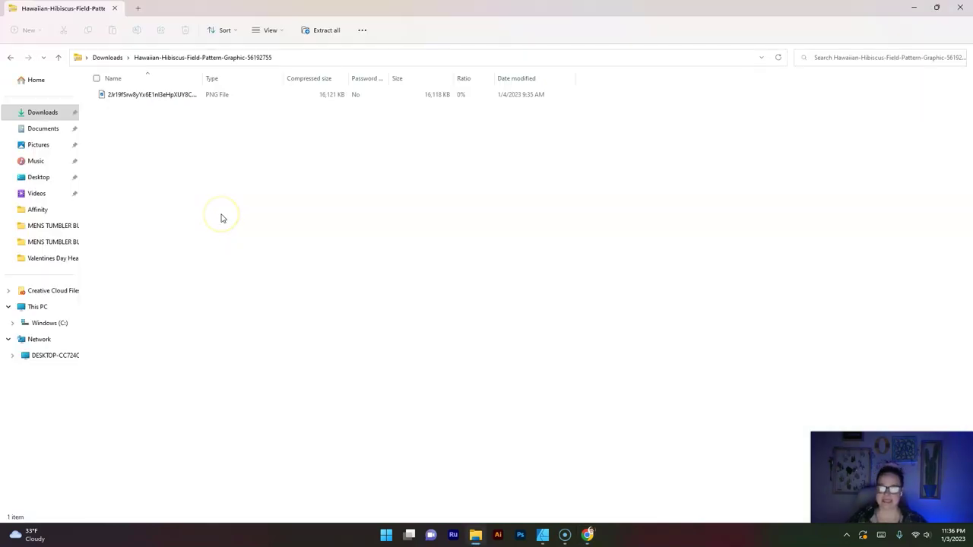
pyautogui.click(196, 135)
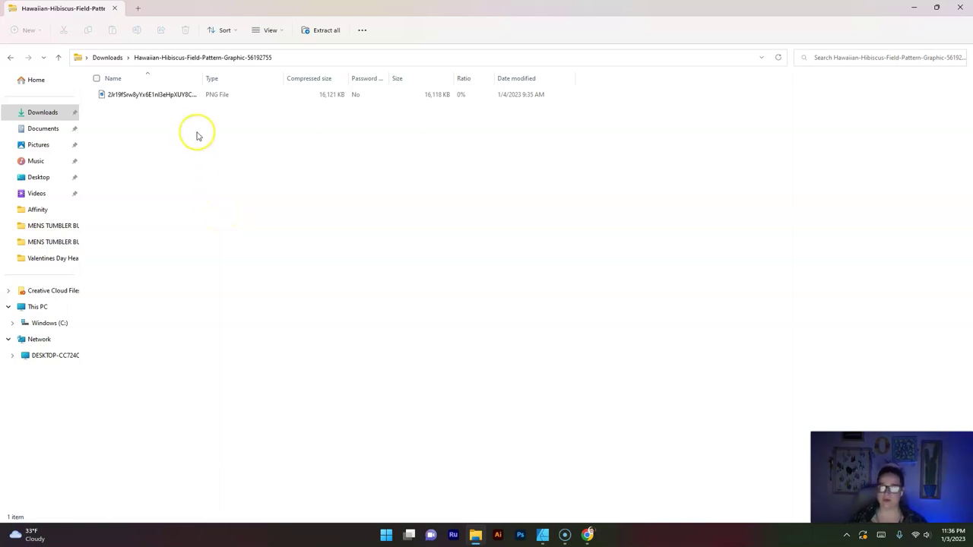
pyautogui.click(173, 264)
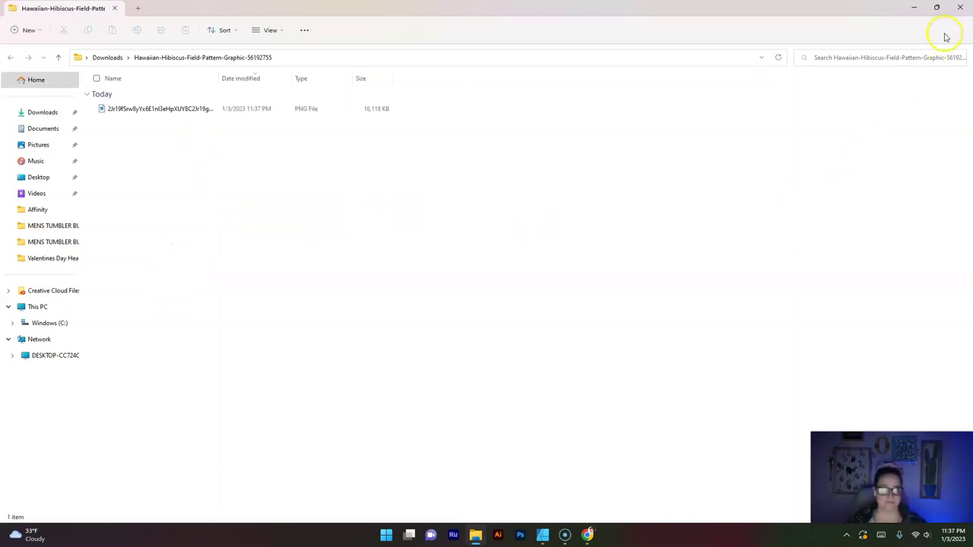
# Switch to Affinity Designer and place the extracted hibiscus PNG from Downloads at the page's upper-left corner, about 3.1 inches wide
pyautogui.click(543, 535)
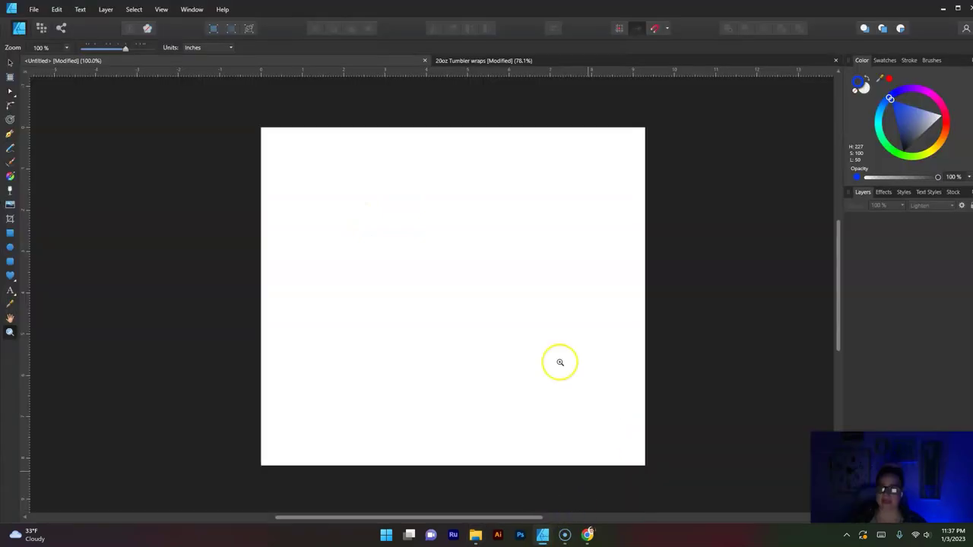
pyautogui.click(34, 9)
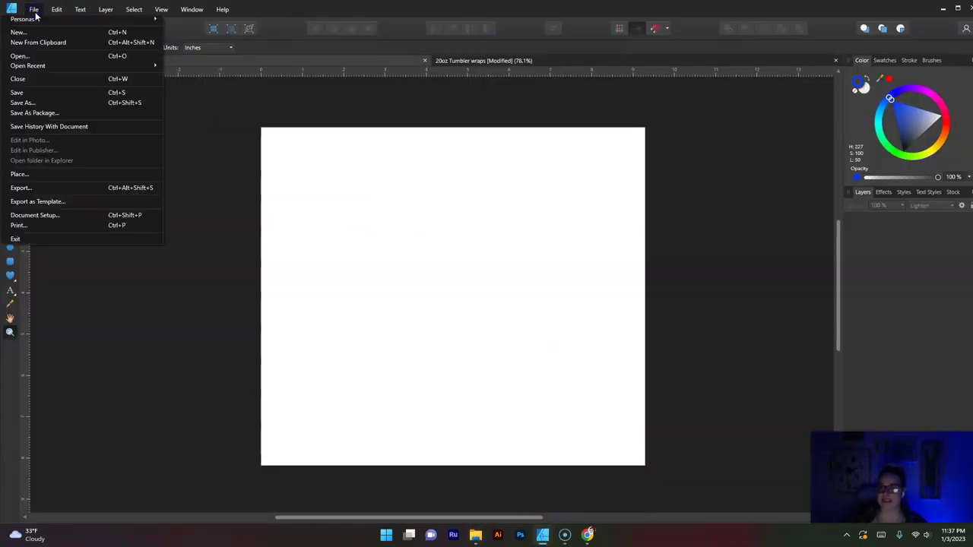
pyautogui.click(15, 159)
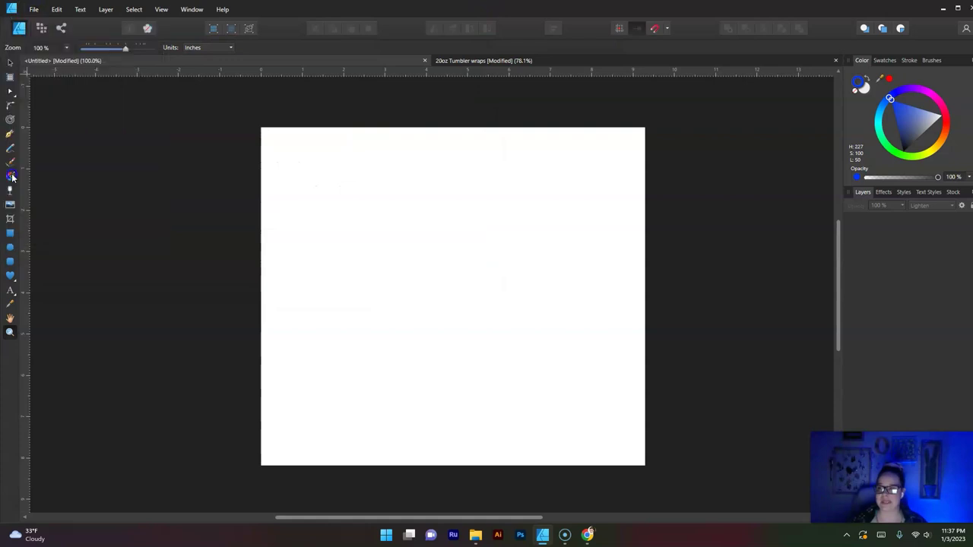
pyautogui.click(44, 99)
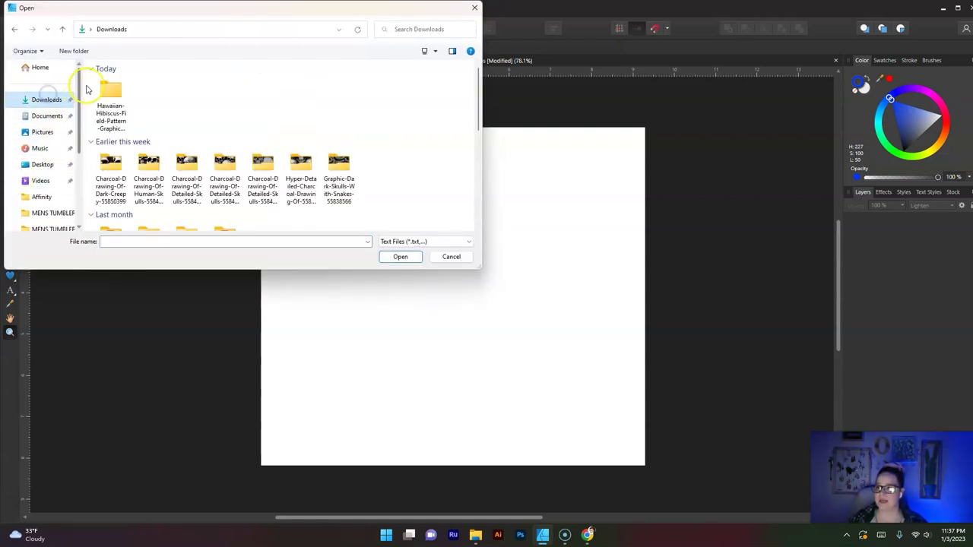
pyautogui.doubleClick(108, 87)
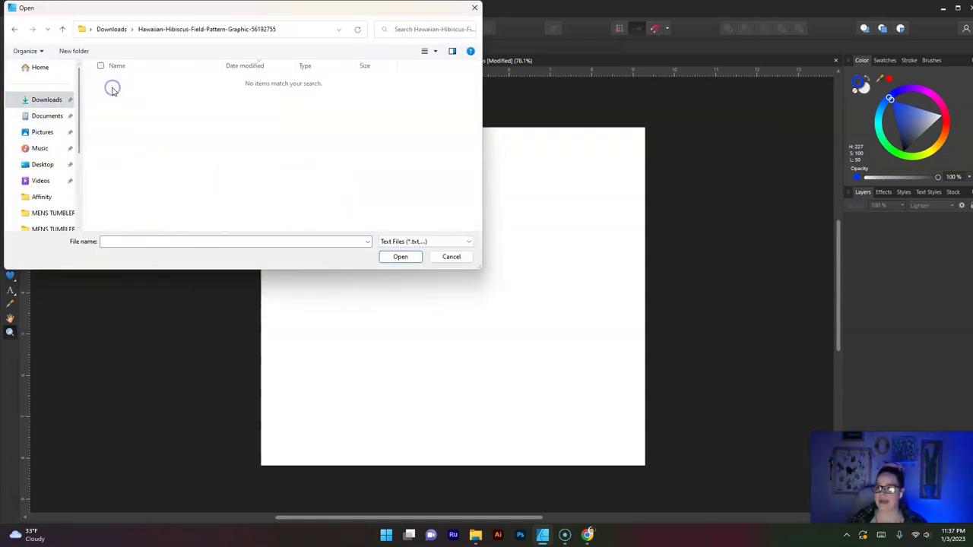
pyautogui.click(399, 242)
pyautogui.click(414, 391)
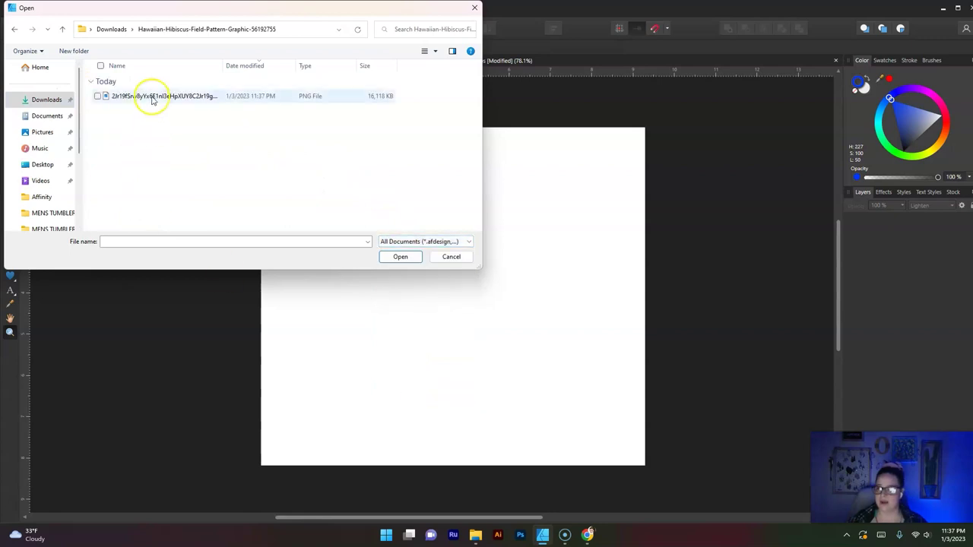
pyautogui.doubleClick(152, 96)
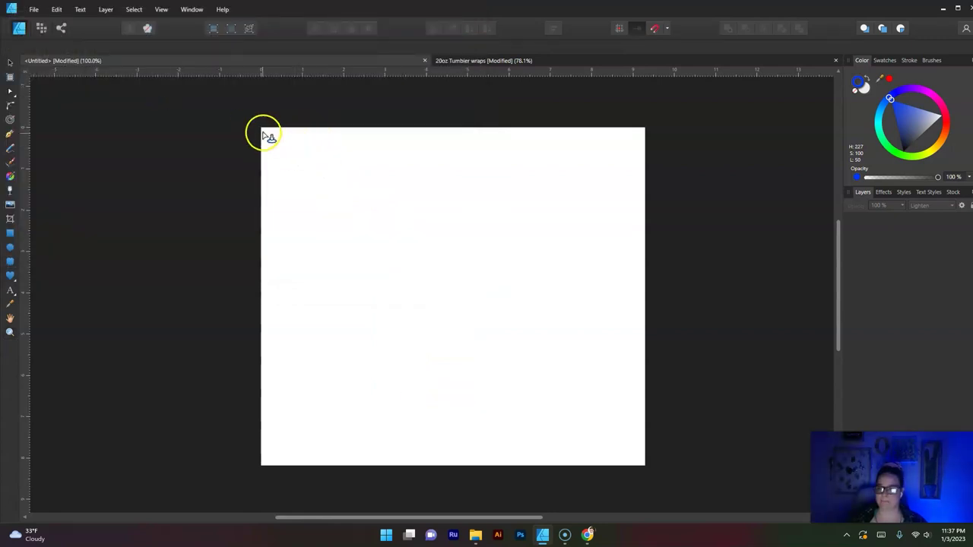
pyautogui.moveTo(262, 129); pyautogui.dragTo(364, 292)
pyautogui.click(481, 289)
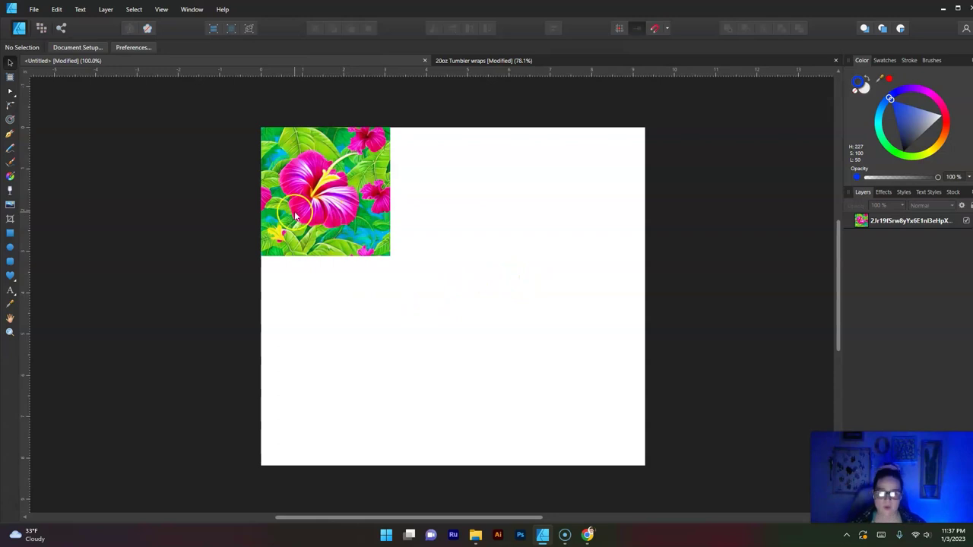
# Duplicate the hibiscus tile and set the copy flush against the original's right edge
pyautogui.click(337, 190)
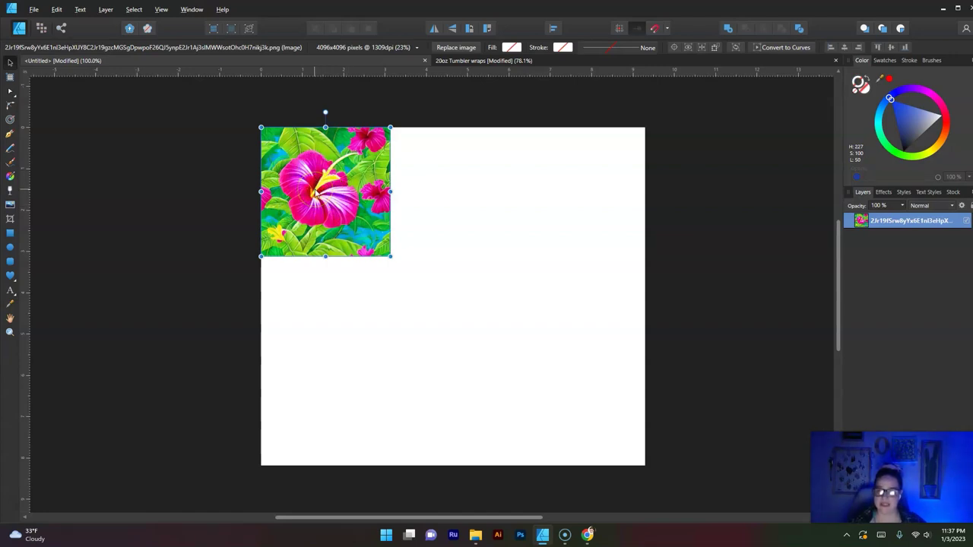
pyautogui.moveTo(318, 194); pyautogui.dragTo(445, 193)
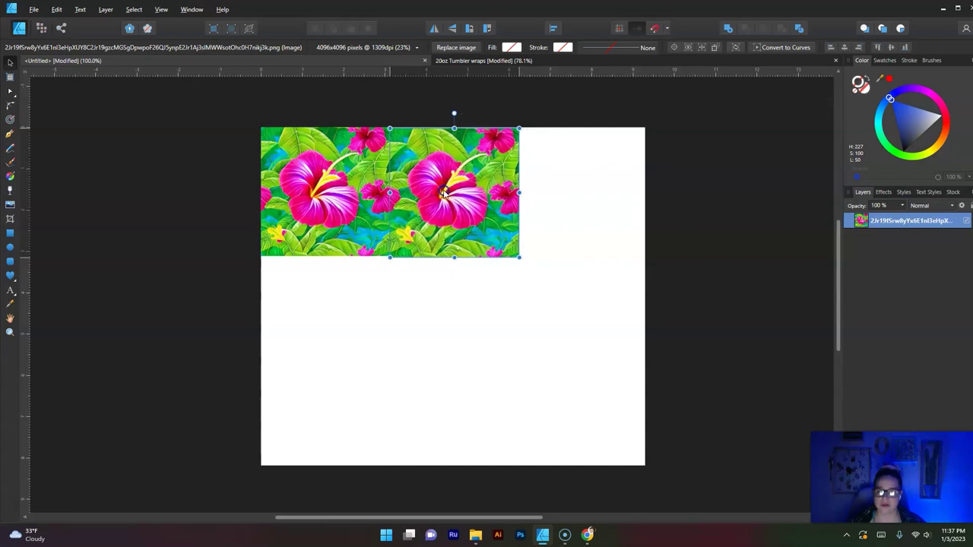
# Align the two hibiscus tiles vertically by their middles, relative to the selection bounds
pyautogui.keyDown('shift'); pyautogui.click(332, 199); pyautogui.keyUp('shift')
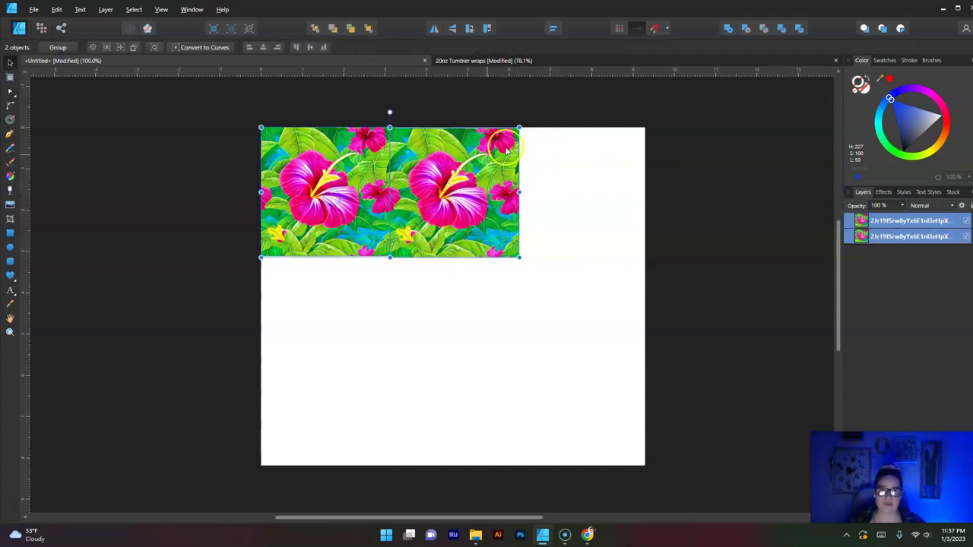
pyautogui.click(555, 29)
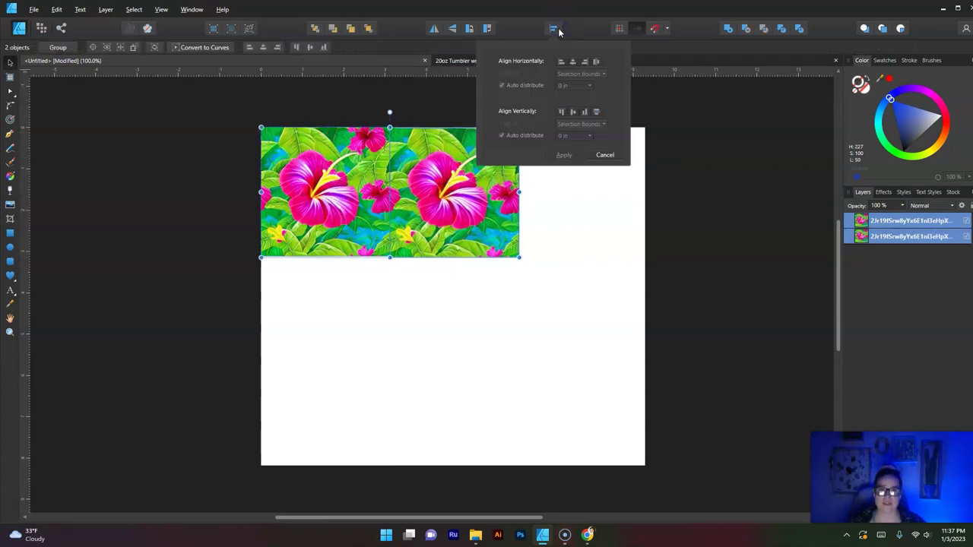
pyautogui.click(573, 112)
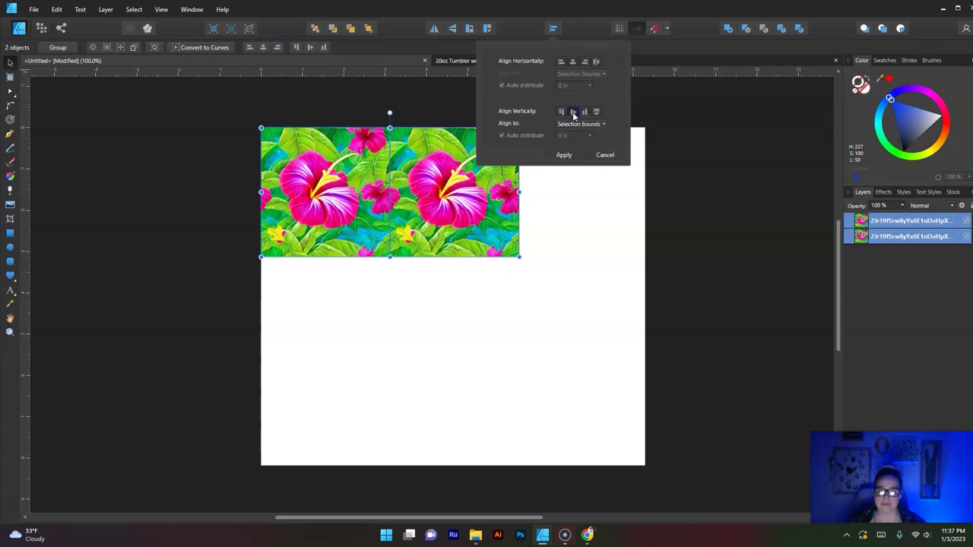
pyautogui.click(566, 155)
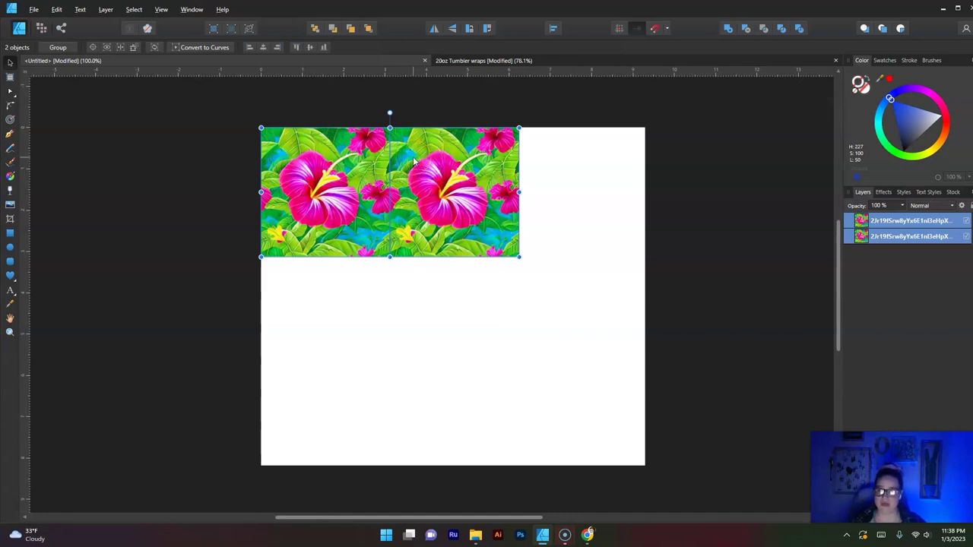
# Duplicate the row of two tiles directly beneath the original row and group the two copies
pyautogui.moveTo(414, 161); pyautogui.dragTo(414, 290)
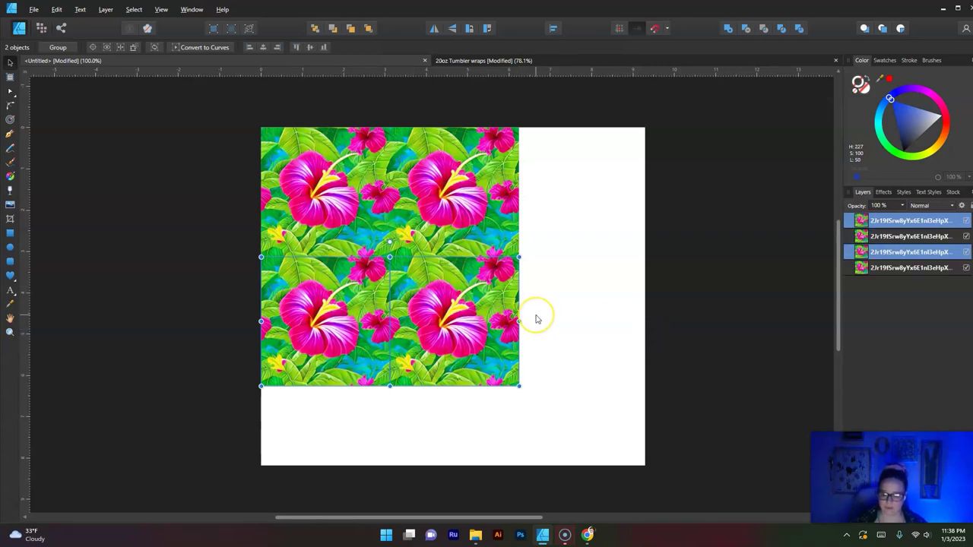
pyautogui.hotkey('ctrl', 'g')
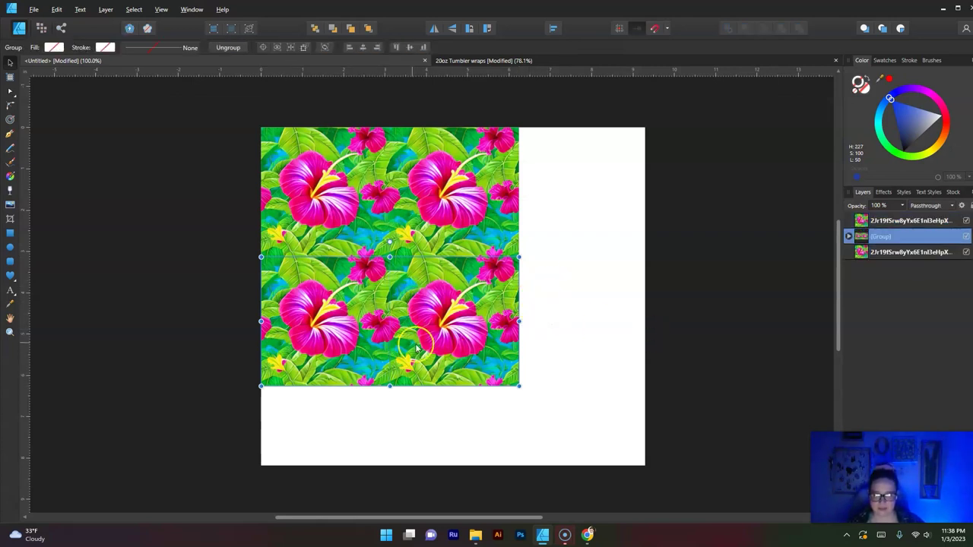
# Nudge the grouped lower row so it sits flush against the bottom edge of the upper tiles
pyautogui.moveTo(404, 322); pyautogui.dragTo(399, 339)
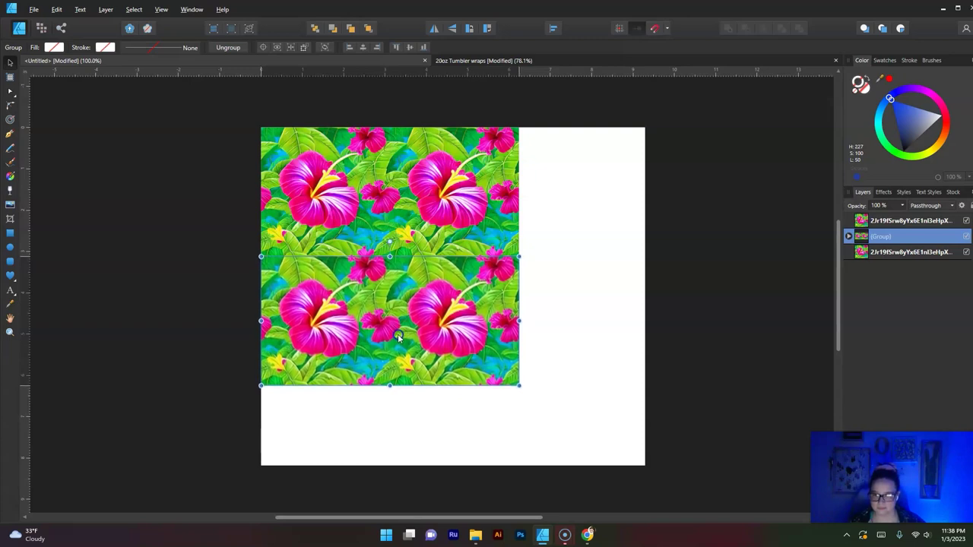
pyautogui.click(621, 359)
pyautogui.click(451, 317)
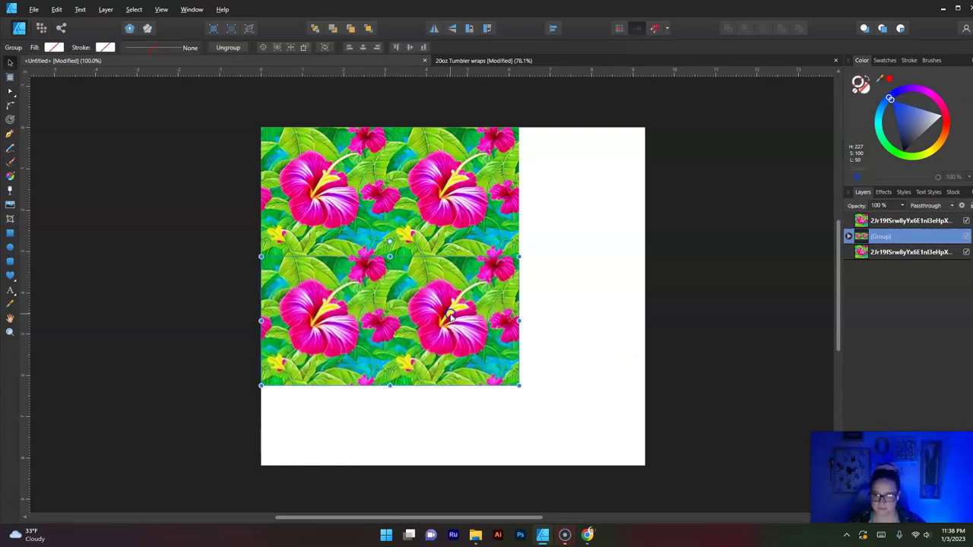
pyautogui.click(451, 318)
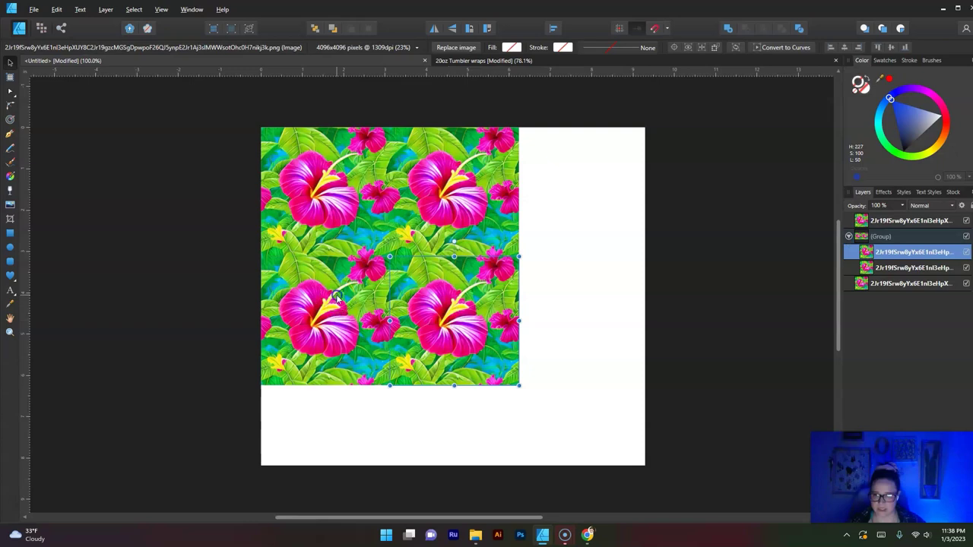
pyautogui.click(574, 336)
pyautogui.click(383, 352)
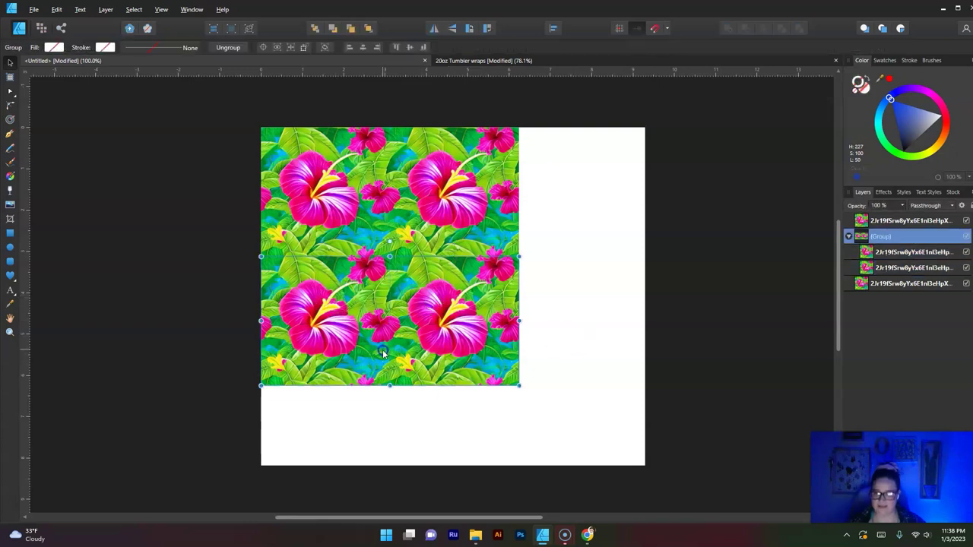
pyautogui.moveTo(383, 352); pyautogui.dragTo(383, 351)
pyautogui.click(565, 338)
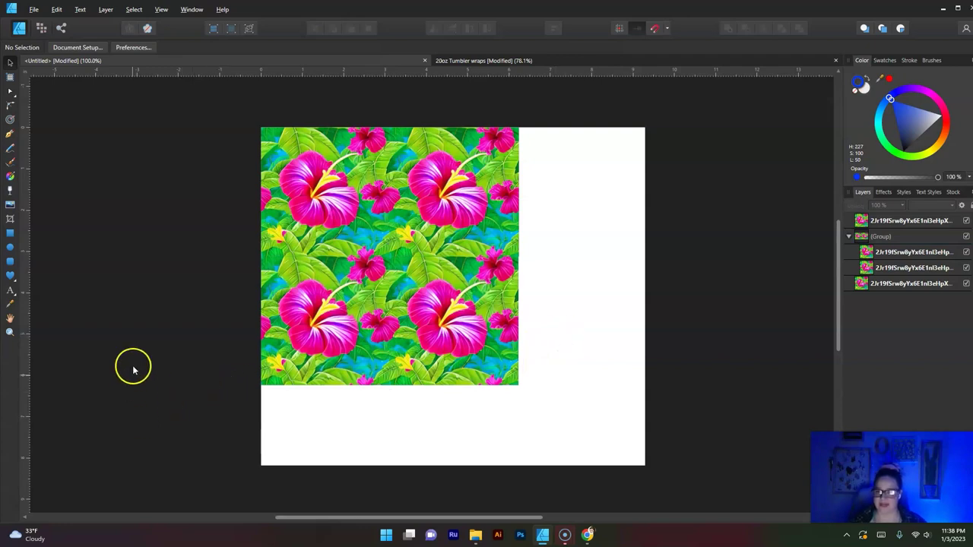
pyautogui.moveTo(219, 101); pyautogui.dragTo(221, 257)
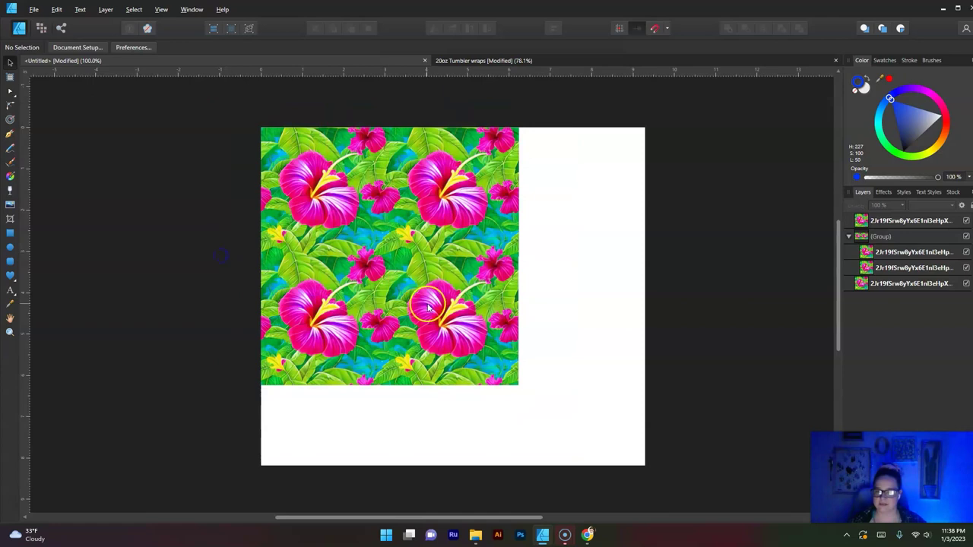
# Group the two hibiscus tiles of the upper row
pyautogui.click(426, 304)
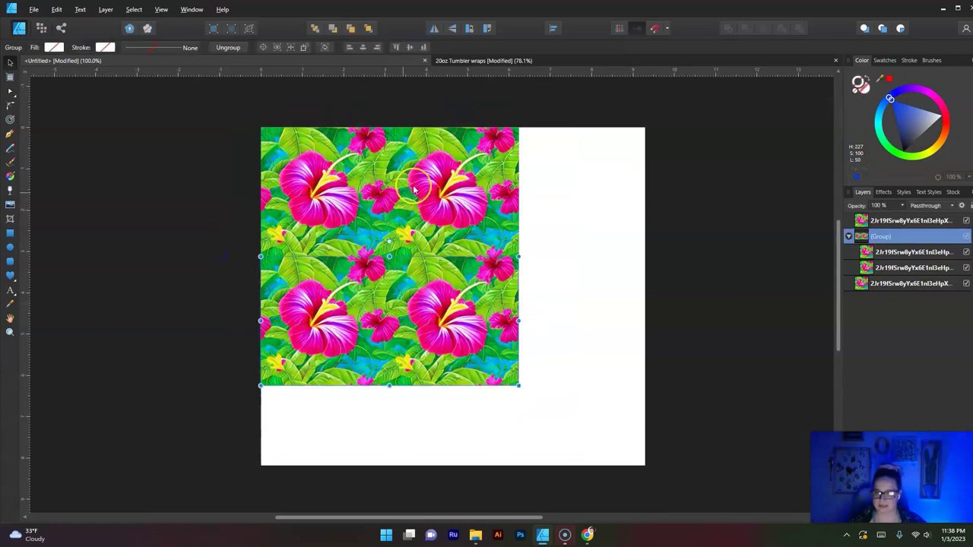
pyautogui.click(397, 204)
pyautogui.keyDown('shift'); pyautogui.click(346, 167); pyautogui.keyUp('shift')
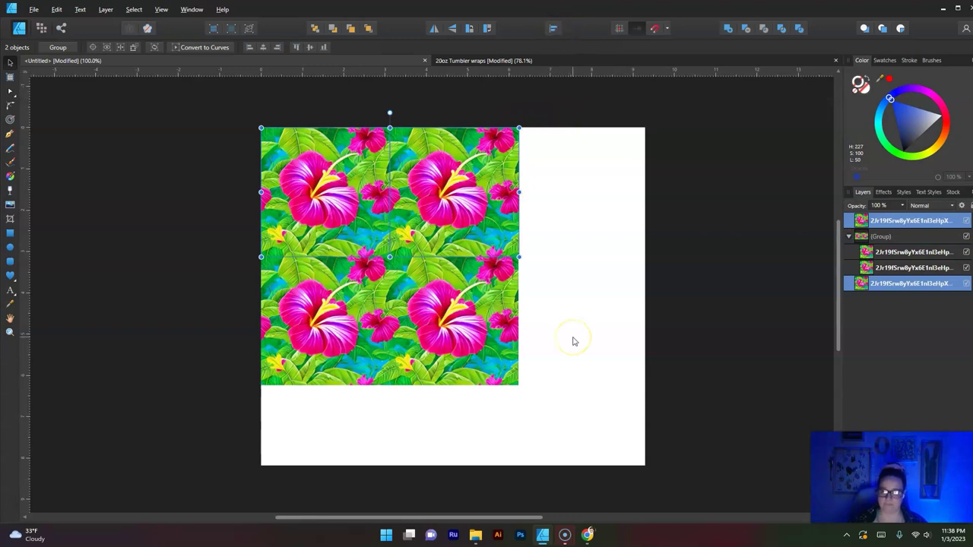
pyautogui.click(606, 229)
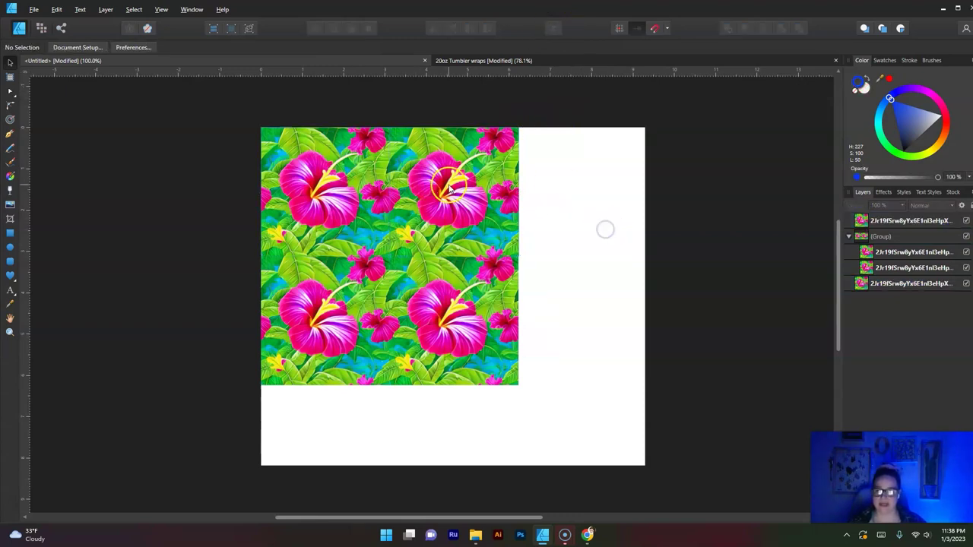
pyautogui.click(346, 181)
pyautogui.keyDown('shift'); pyautogui.click(346, 180); pyautogui.keyUp('shift')
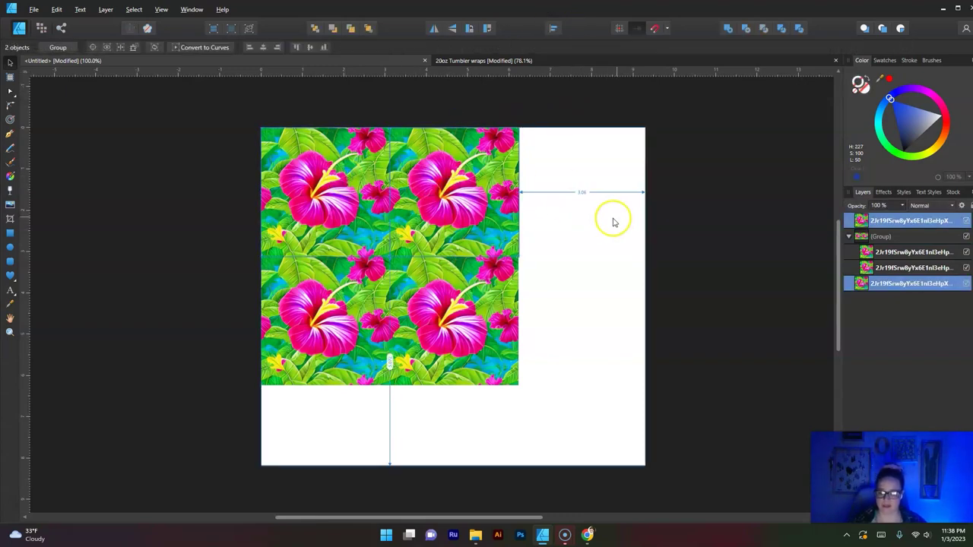
pyautogui.hotkey('ctrl', 'g')
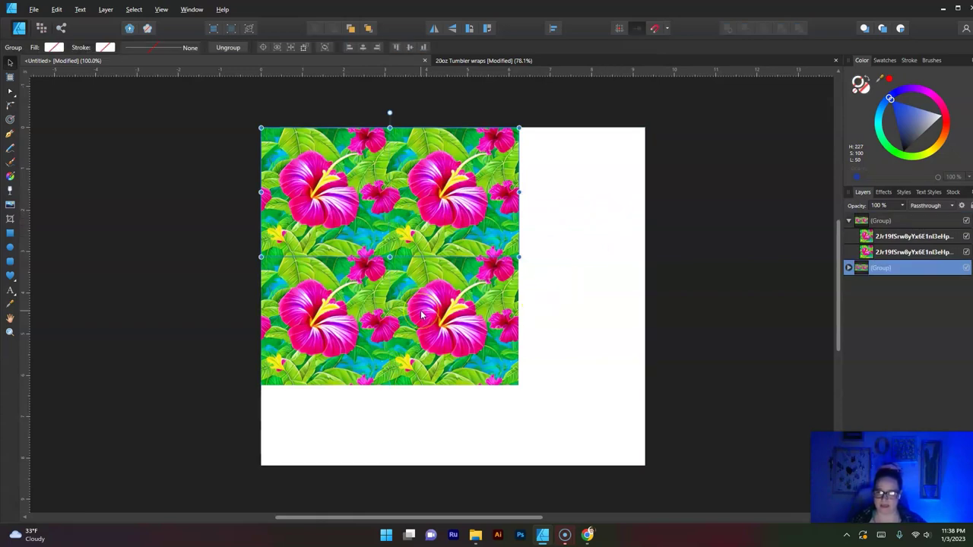
# Align the two grouped rows horizontally by their centers, relative to the selection bounds
pyautogui.keyDown('shift'); pyautogui.click(415, 318); pyautogui.keyUp('shift')
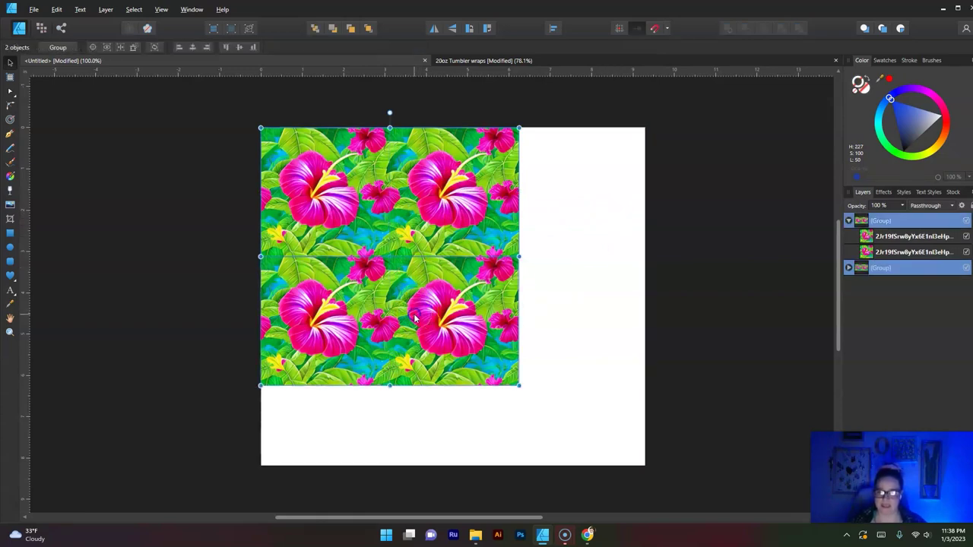
pyautogui.click(553, 29)
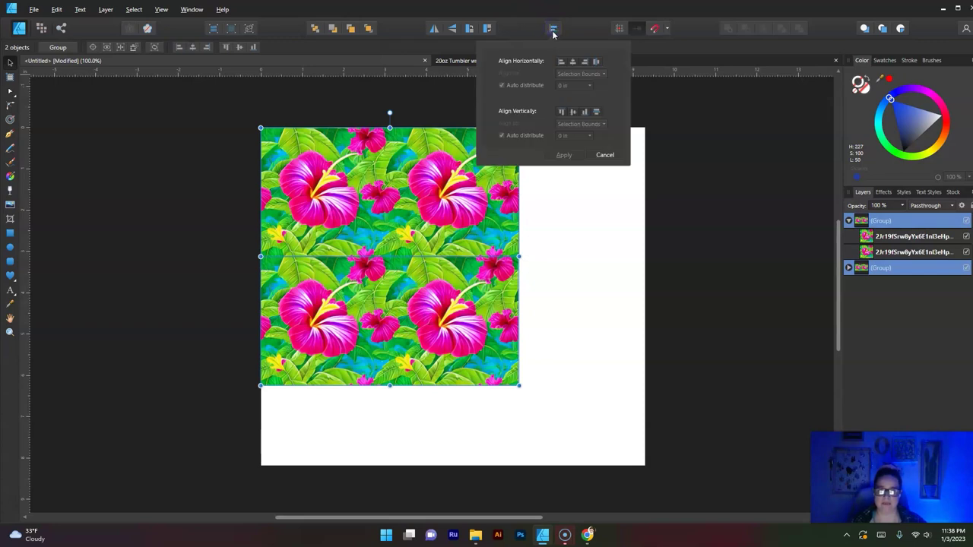
pyautogui.click(574, 113)
pyautogui.press('Escape')
pyautogui.click(553, 28)
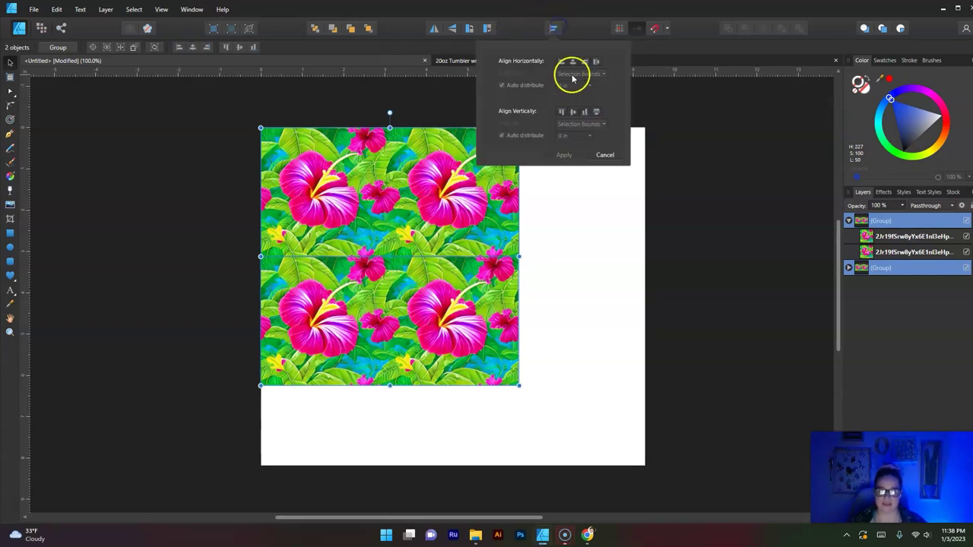
pyautogui.click(572, 61)
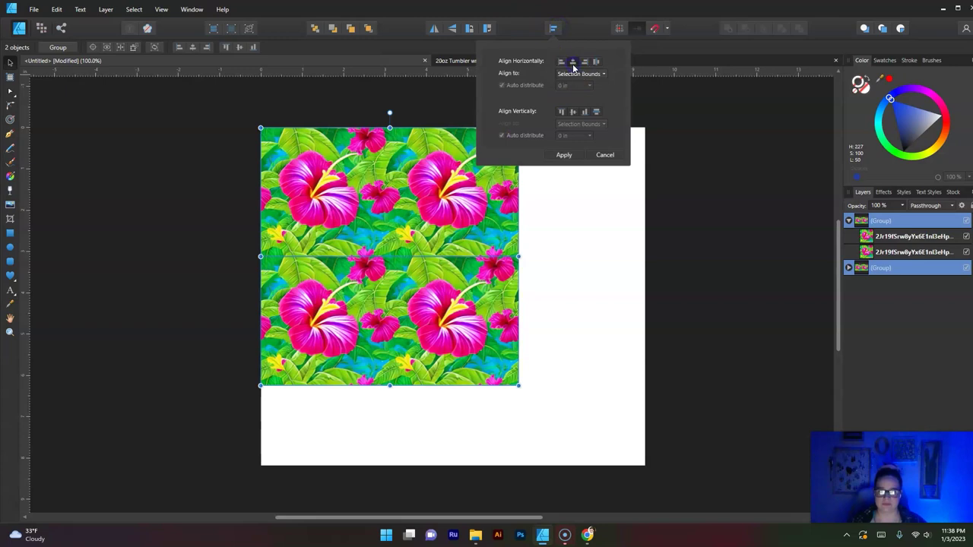
pyautogui.click(562, 155)
pyautogui.click(559, 158)
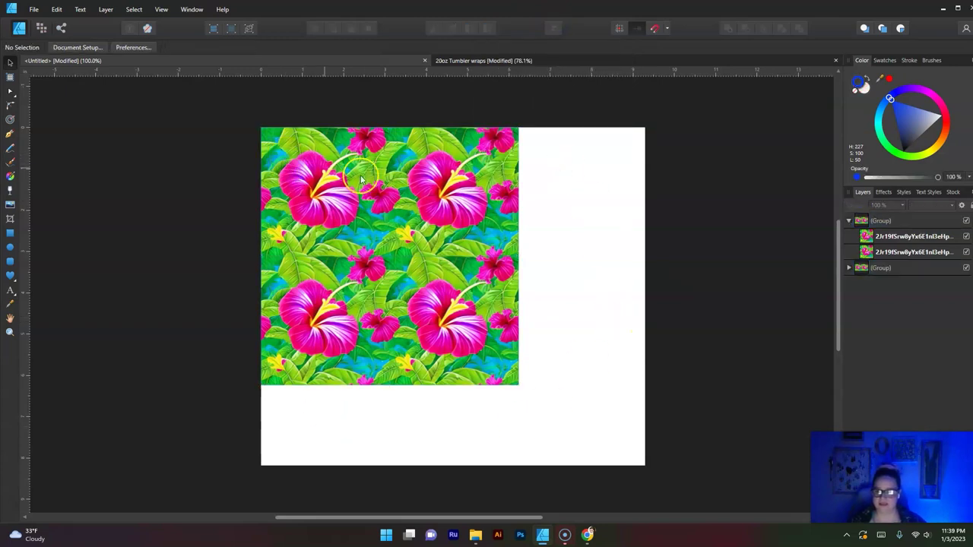
# Duplicate the grouped rows flush to the right and below until hibiscus tiles cover the whole page, and clear the selection
pyautogui.scroll(-1, 371, 183)
pyautogui.moveTo(371, 182); pyautogui.dragTo(546, 234)
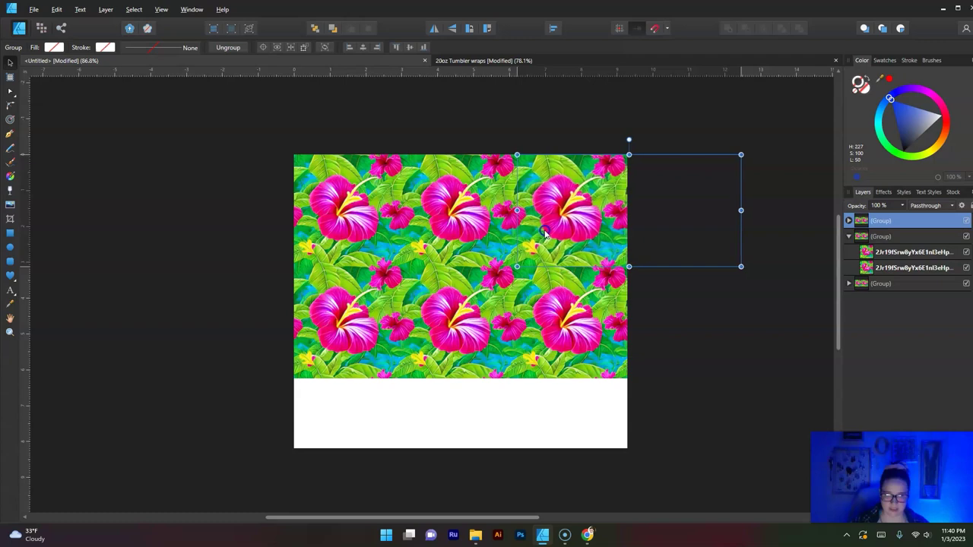
pyautogui.hotkey('ctrl', 'j')
pyautogui.click(574, 195)
pyautogui.moveTo(574, 194); pyautogui.dragTo(562, 422)
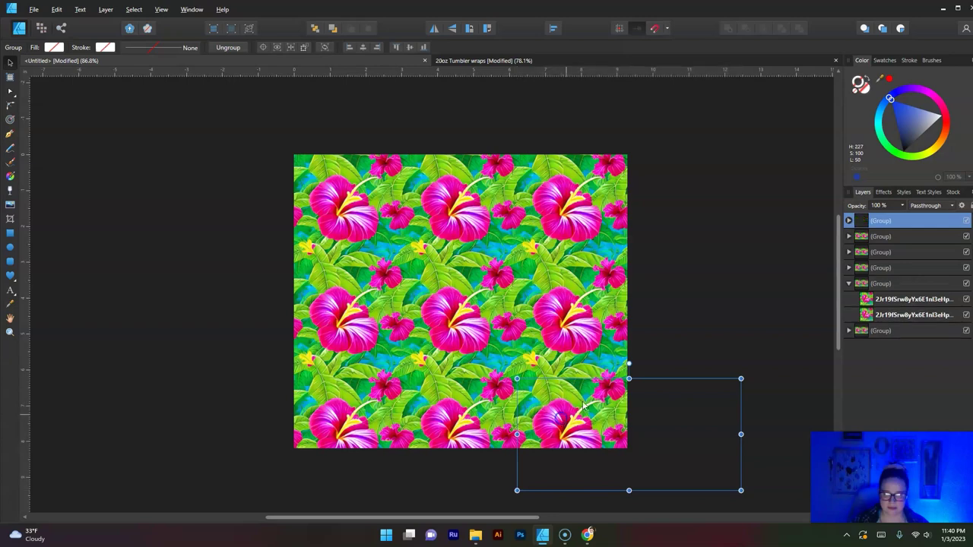
pyautogui.click(691, 175)
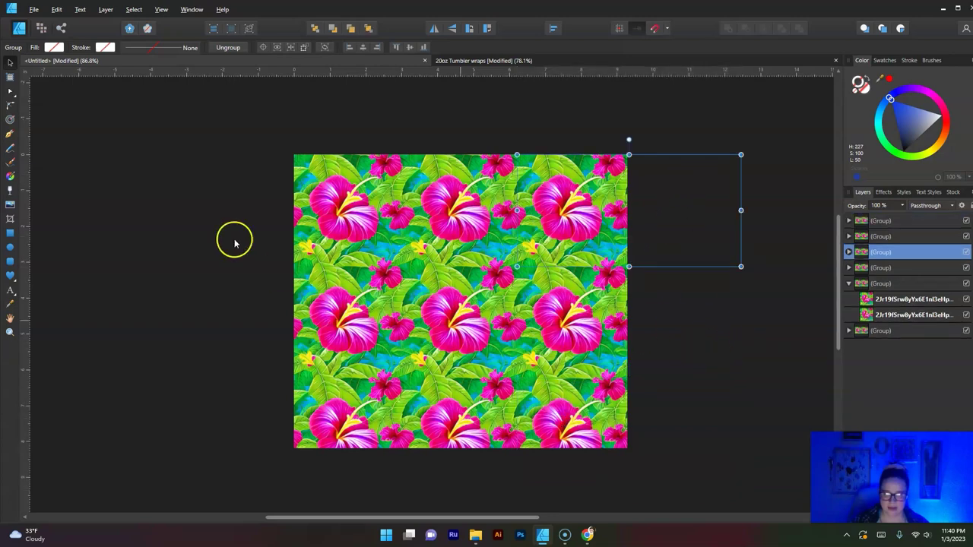
pyautogui.click(155, 141)
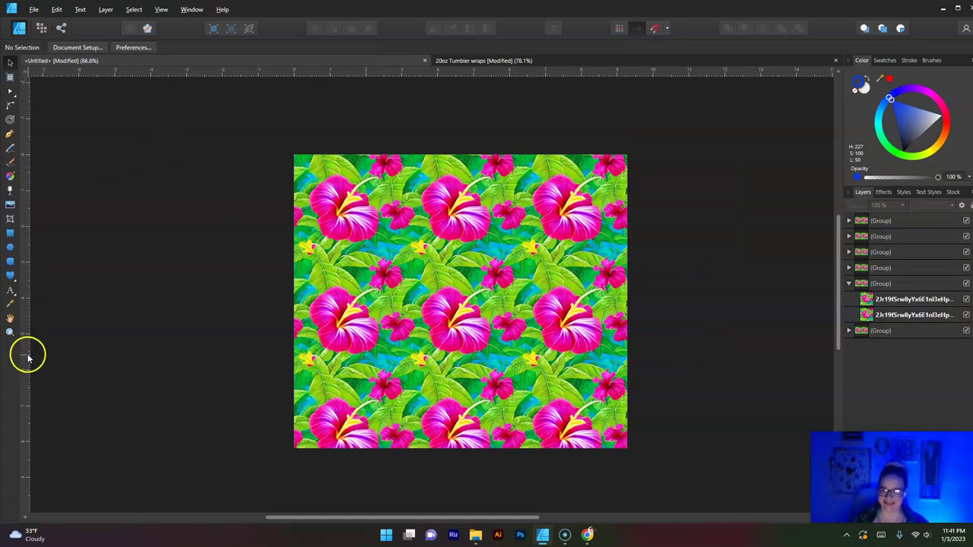
# Switch to CF Spark Patterns in Chrome, replace "bright" with "multicolored" in the hibiscus prompt, and generate new Hyper realistic patterns
pyautogui.hotkey('alt', 'Tab')
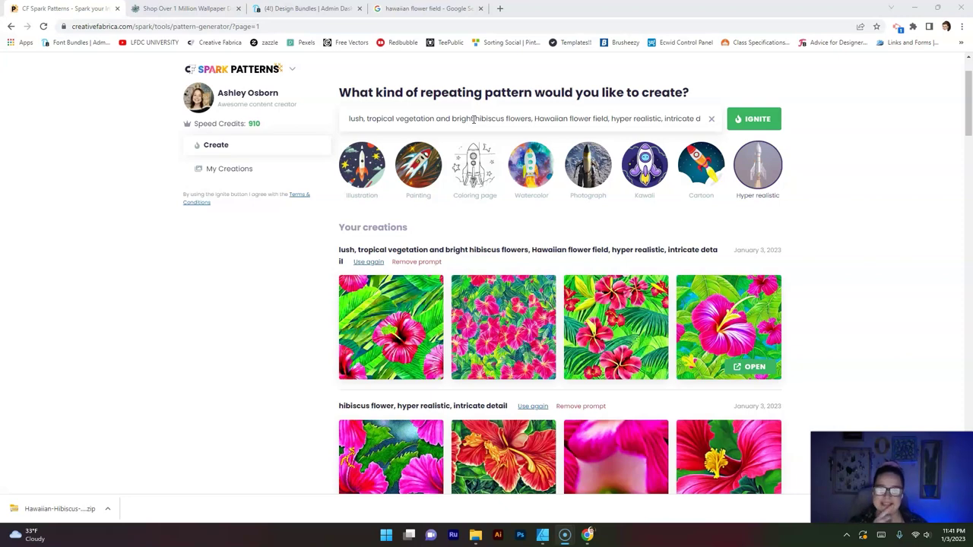
pyautogui.moveTo(343, 296)
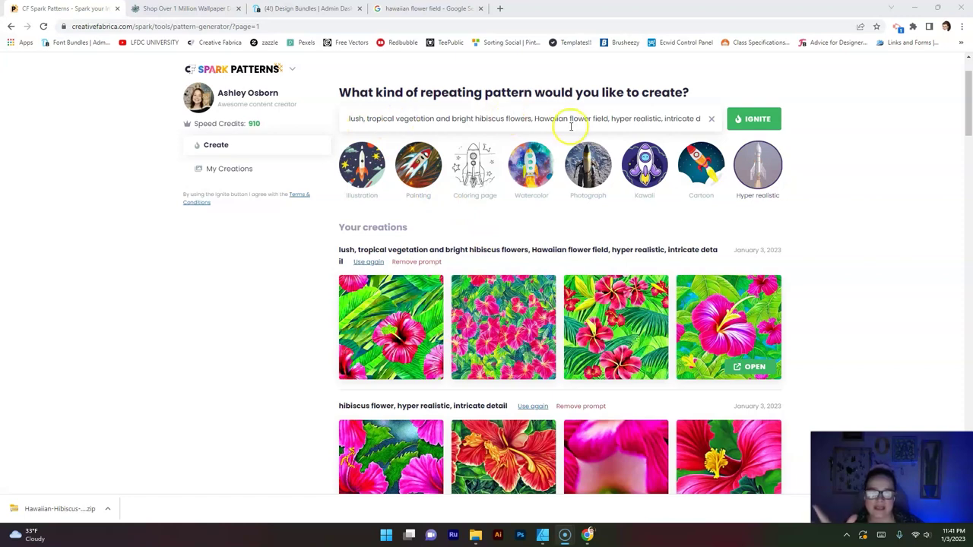
pyautogui.click(470, 119)
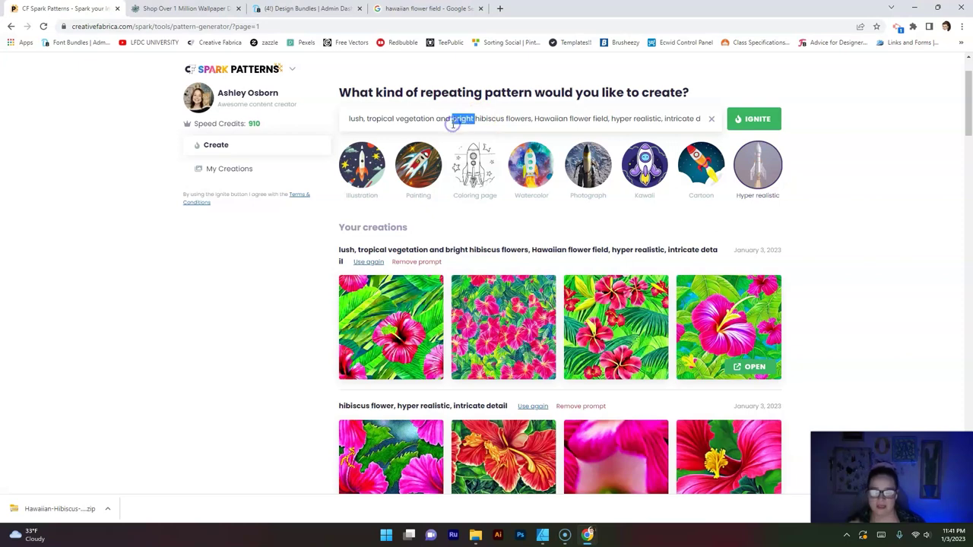
pyautogui.write('mu')
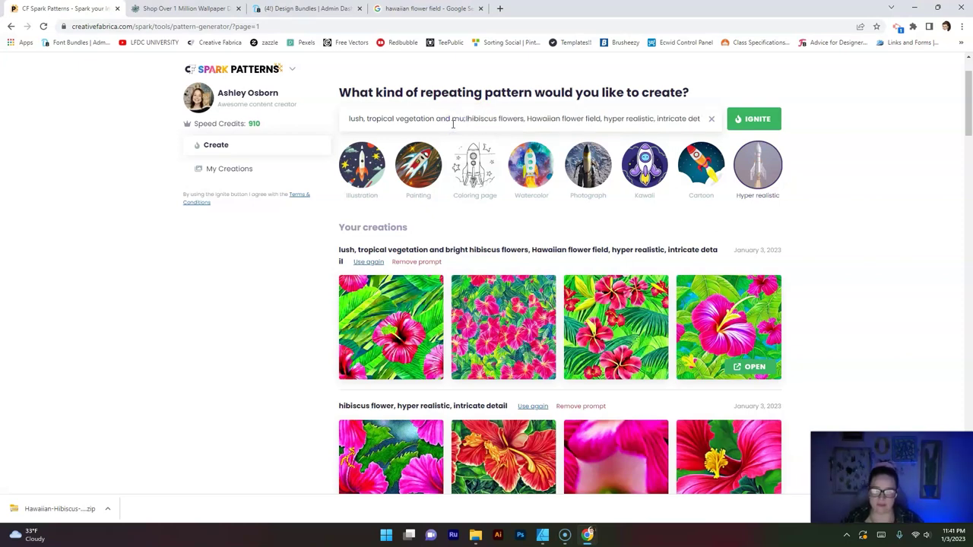
pyautogui.press('BackSpace')
pyautogui.write('lticolo')
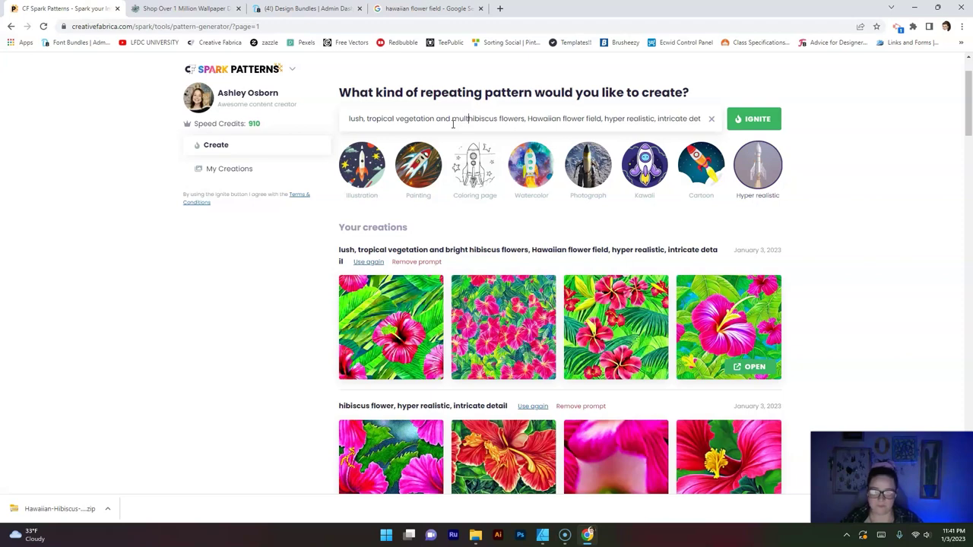
pyautogui.write('re')
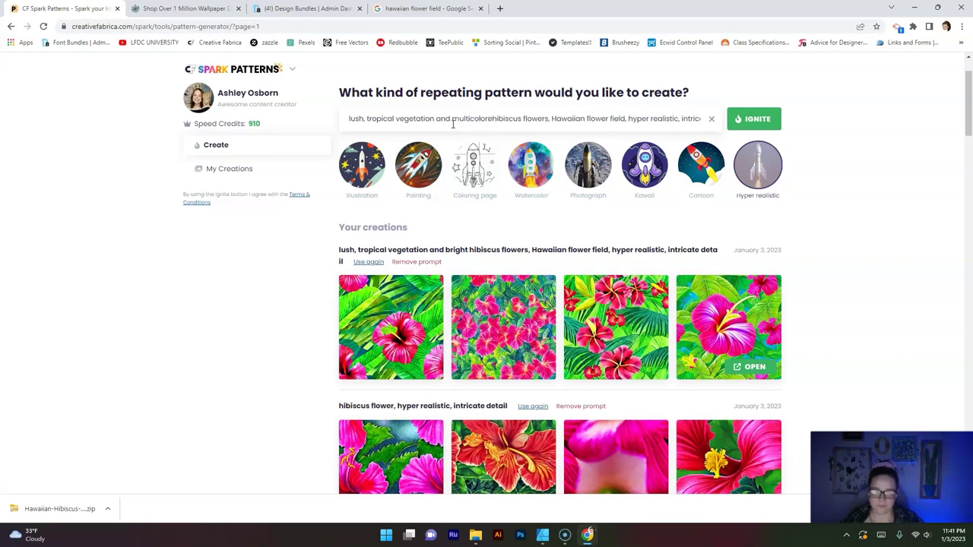
pyautogui.write('d')
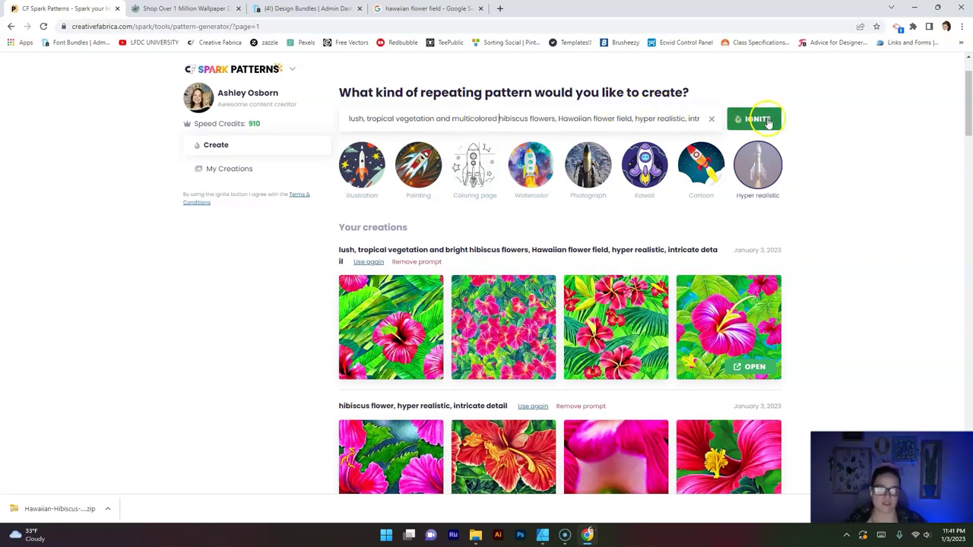
pyautogui.click(768, 120)
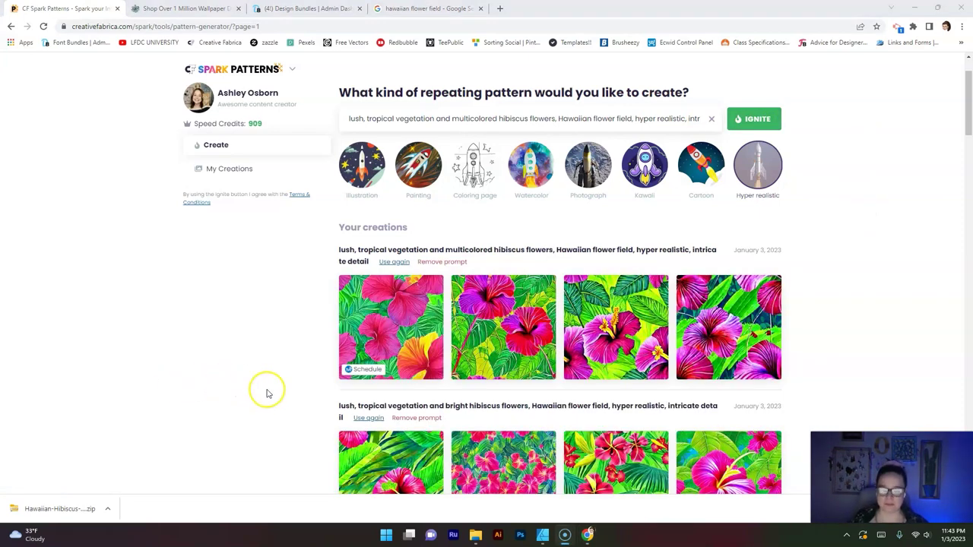
pyautogui.moveTo(415, 354)
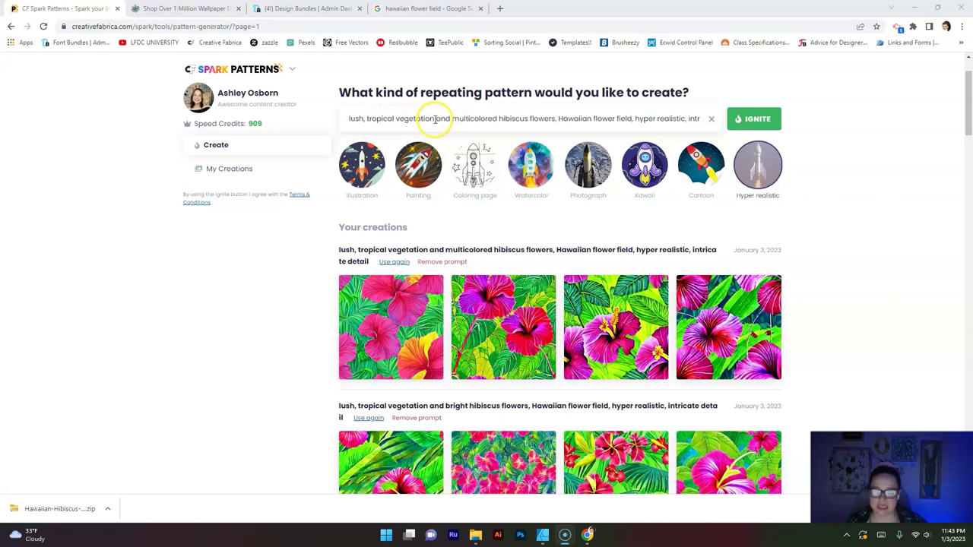
# Remove "vegetation and" from the multicolored hibiscus prompt and generate new Hyper realistic patterns
pyautogui.moveTo(450, 119); pyautogui.dragTo(396, 116)
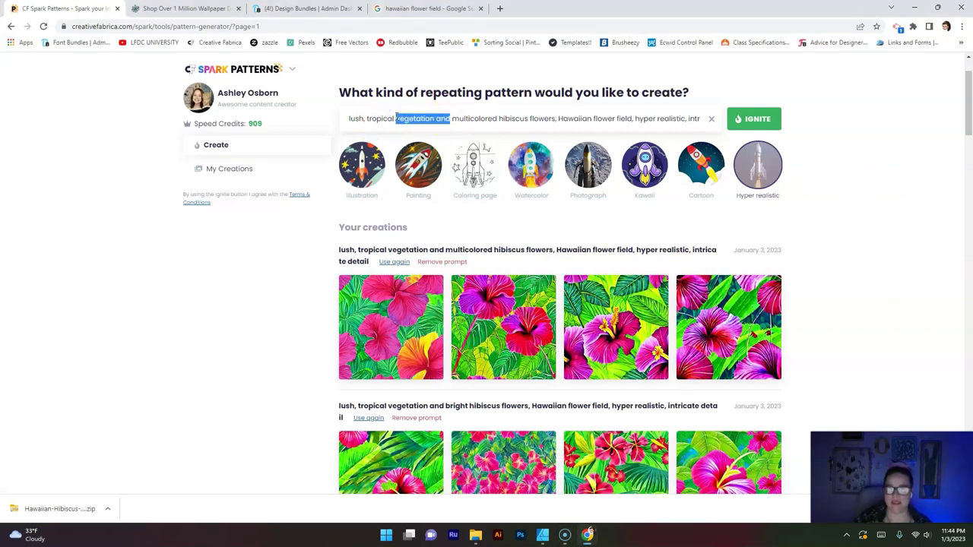
pyautogui.press('BackSpace')
pyautogui.press('BackSpace')
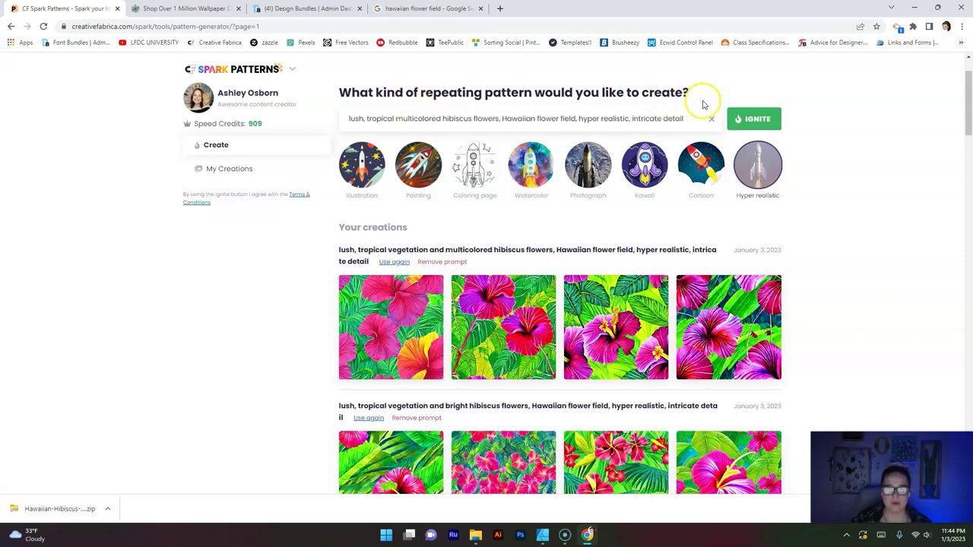
pyautogui.click(750, 117)
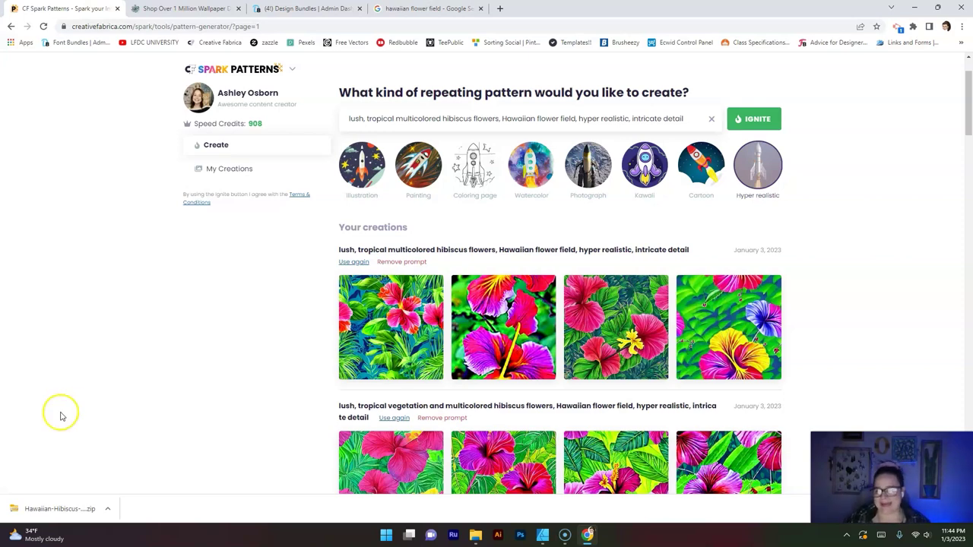
# Remove "lush," from the prompt, insert "orange, pink and white" before "Hawaiian flower field", and generate new patterns
pyautogui.click(362, 119)
pyautogui.press('BackSpace')
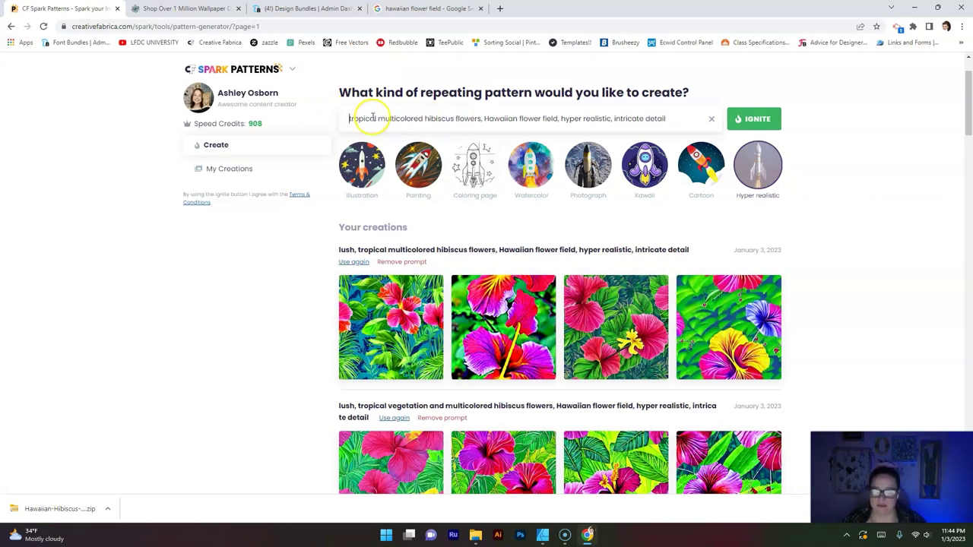
pyautogui.click(482, 119)
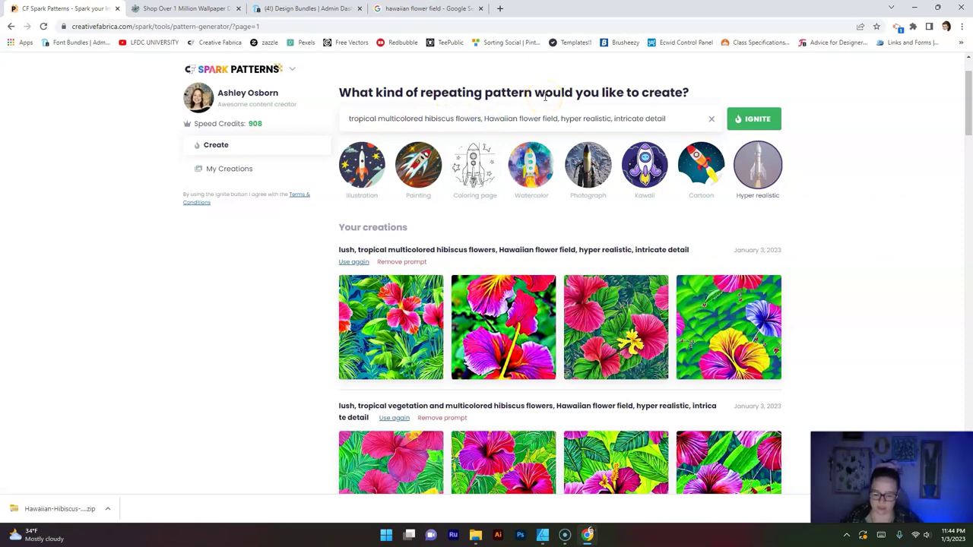
pyautogui.write('orange')
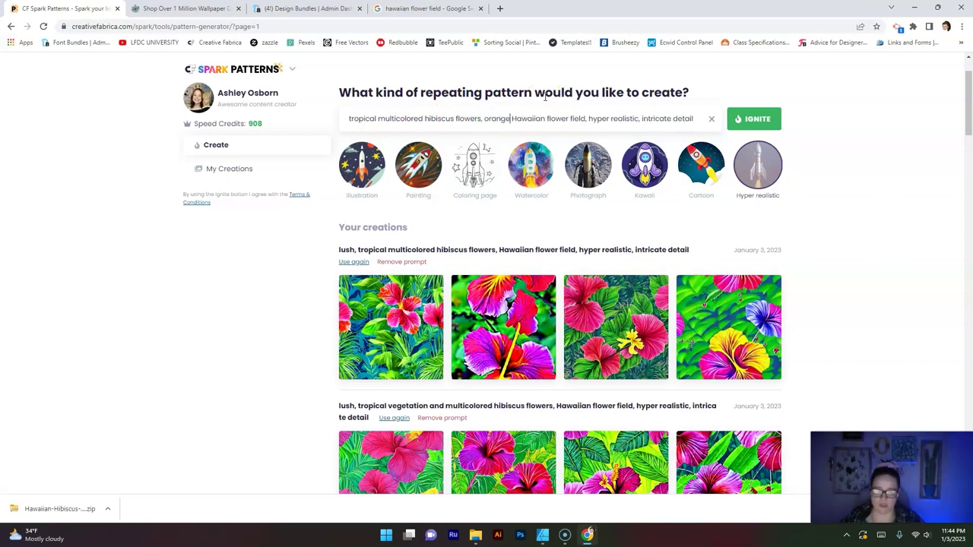
pyautogui.press('BackSpace')
pyautogui.write(', pink o')
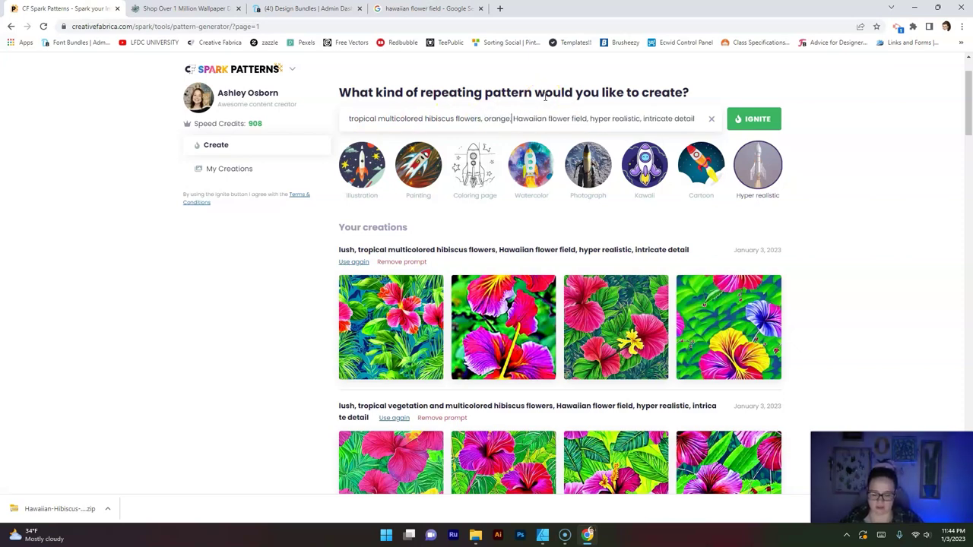
pyautogui.write('nd white')
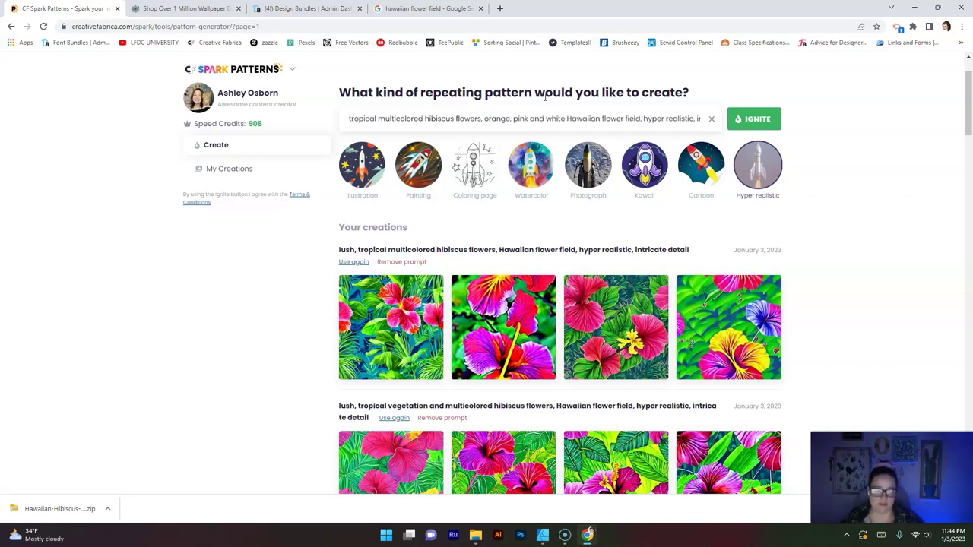
pyautogui.click(741, 122)
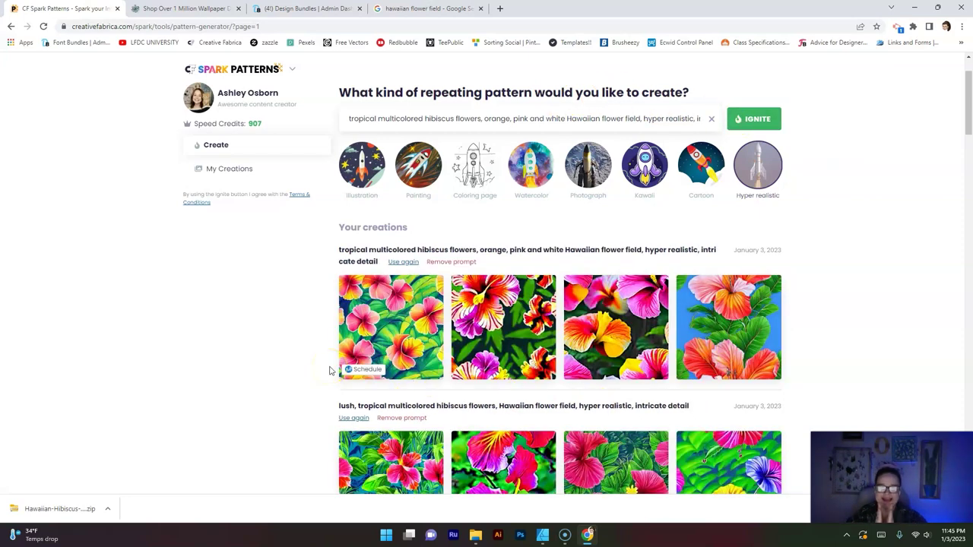
# Publish the first pattern of the newest set, open its product page and download the Tropical Hibiscus Flowers Pattern
pyautogui.moveTo(391, 359)
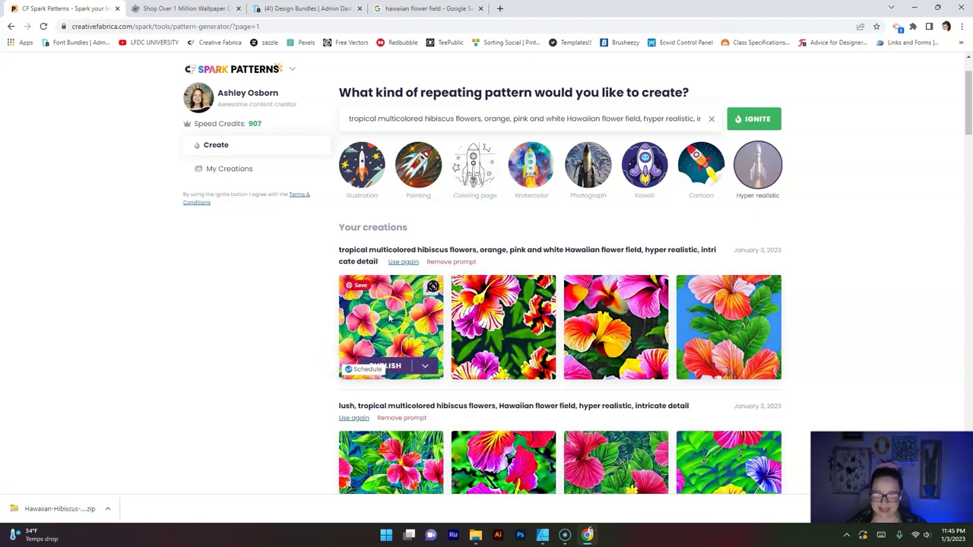
pyautogui.click(405, 367)
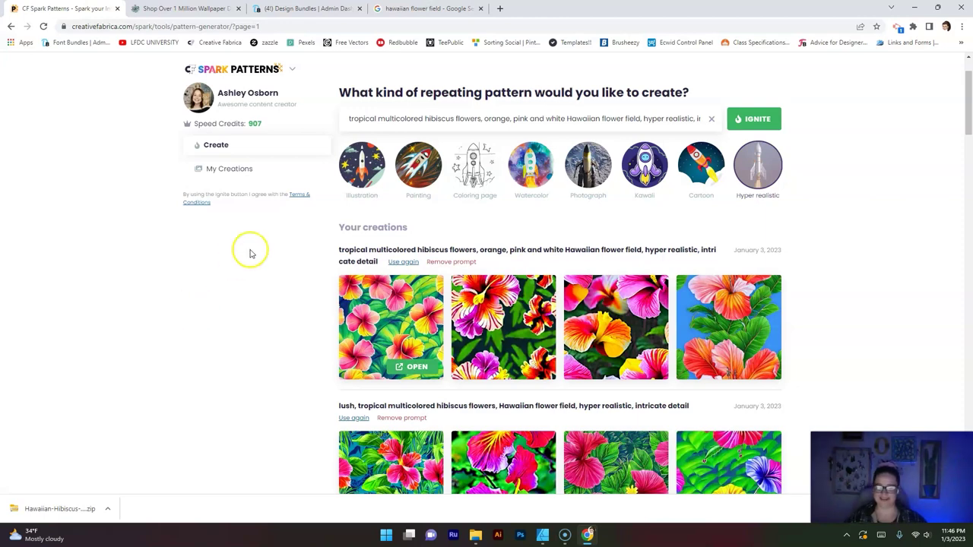
pyautogui.click(401, 368)
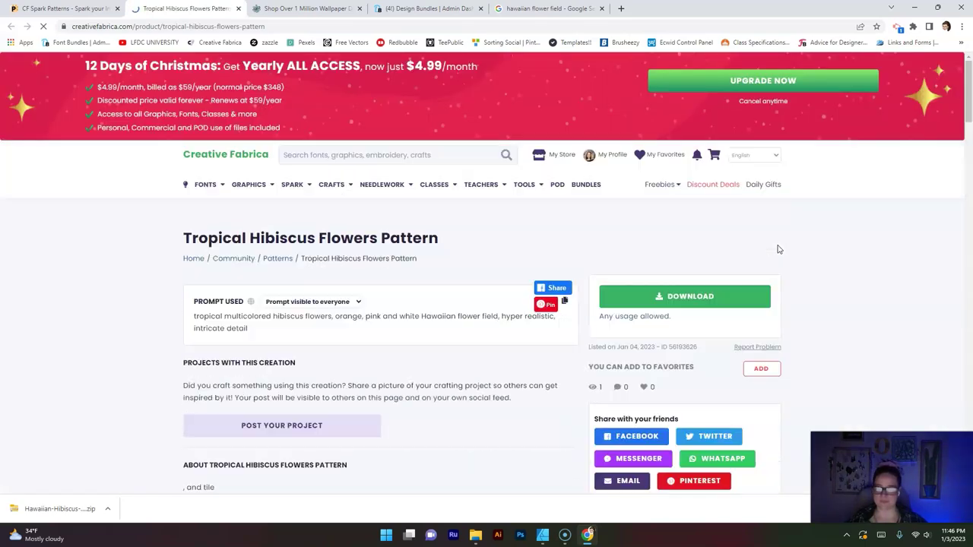
pyautogui.scroll(-2, 778, 250)
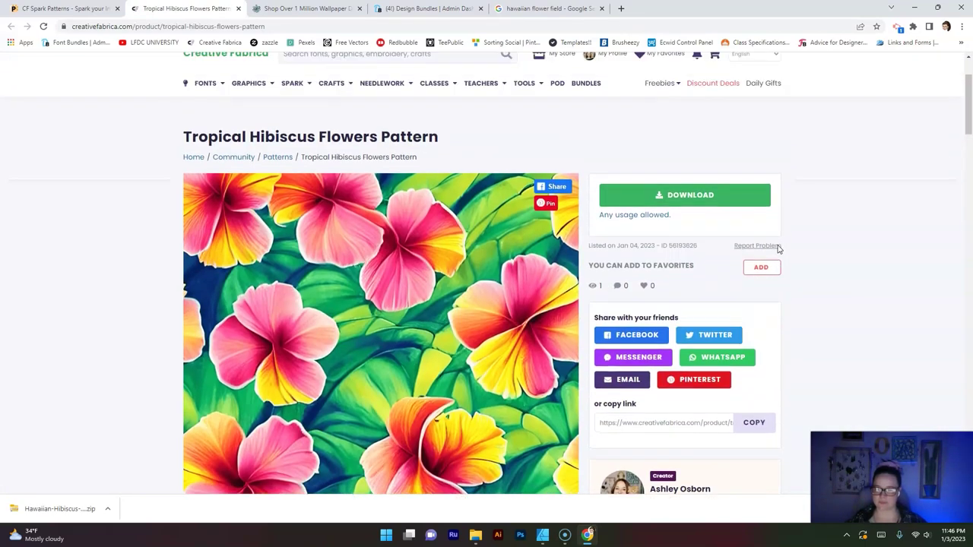
pyautogui.click(720, 201)
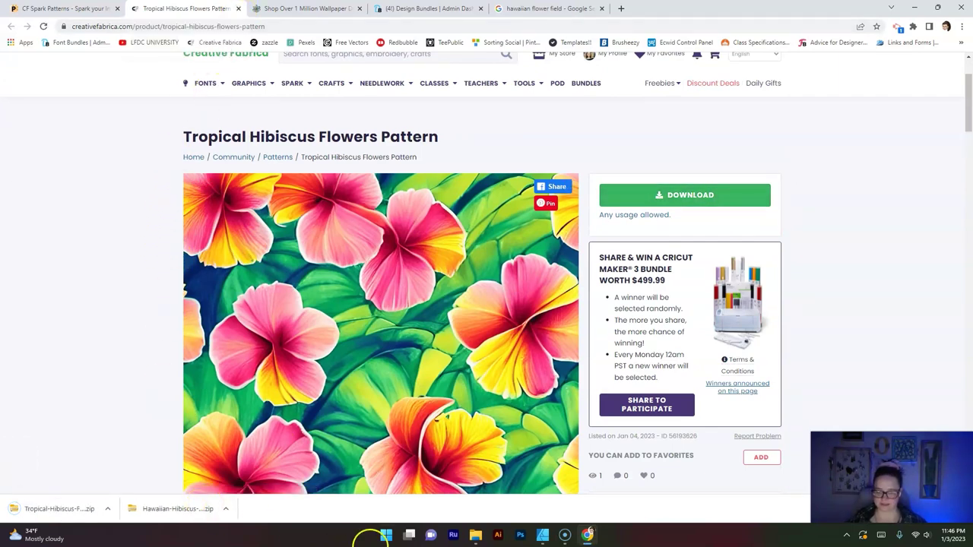
# Extract the downloaded Tropical Hibiscus Flowers Pattern zip to its default Downloads folder and switch to Affinity Designer
pyautogui.click(76, 519)
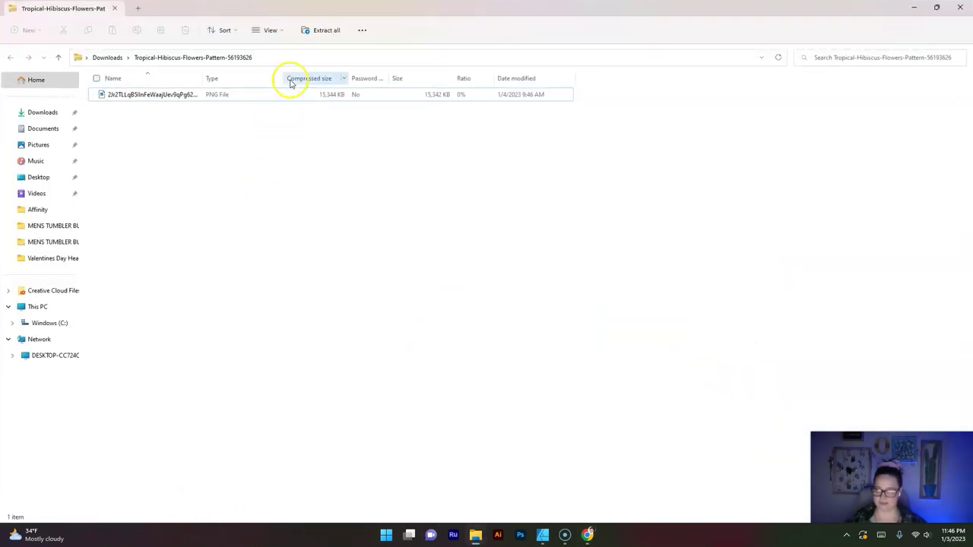
pyautogui.click(322, 32)
pyautogui.click(576, 365)
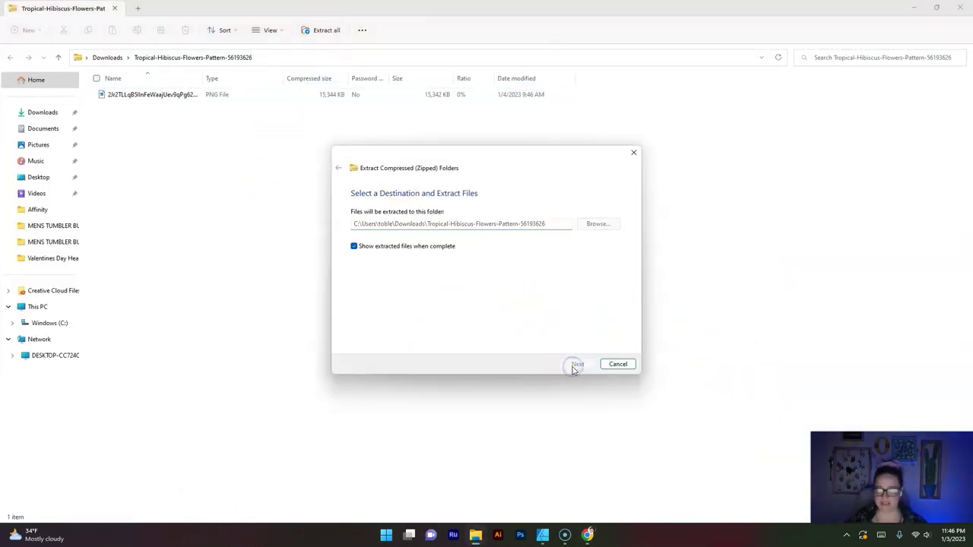
pyautogui.click(542, 535)
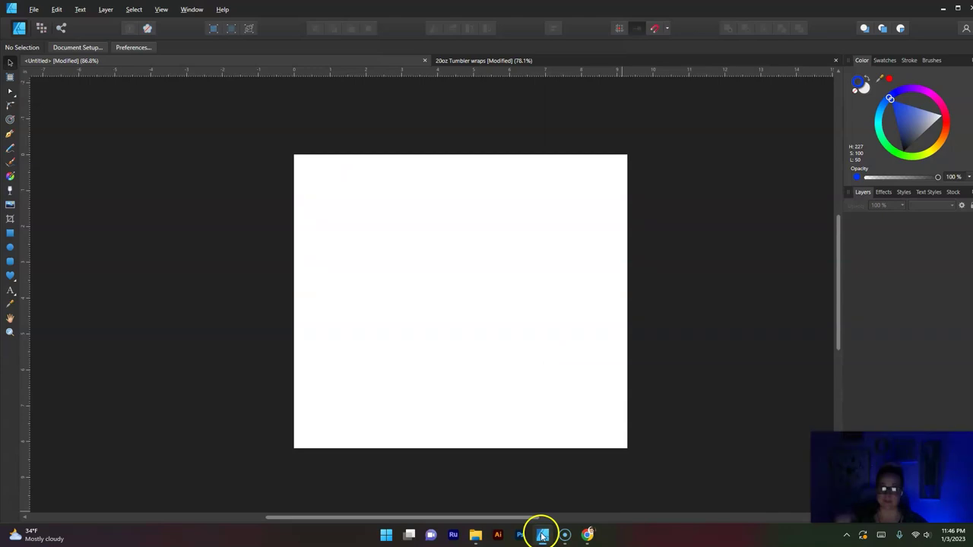
# Try placing an image from the Hawaiian-Hibiscus-Field-Pattern-Graphic folder on the blank page, and undo the placement
pyautogui.click(29, 9)
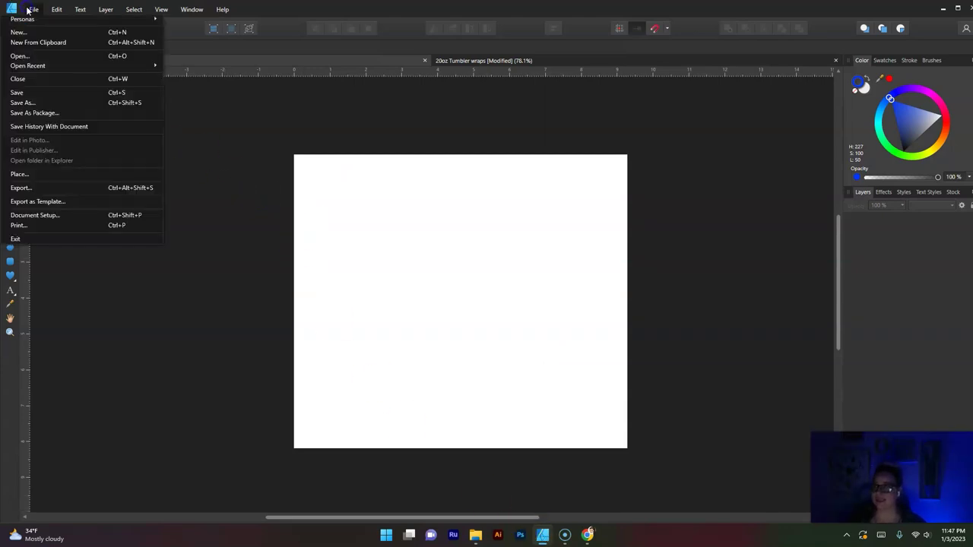
pyautogui.click(19, 175)
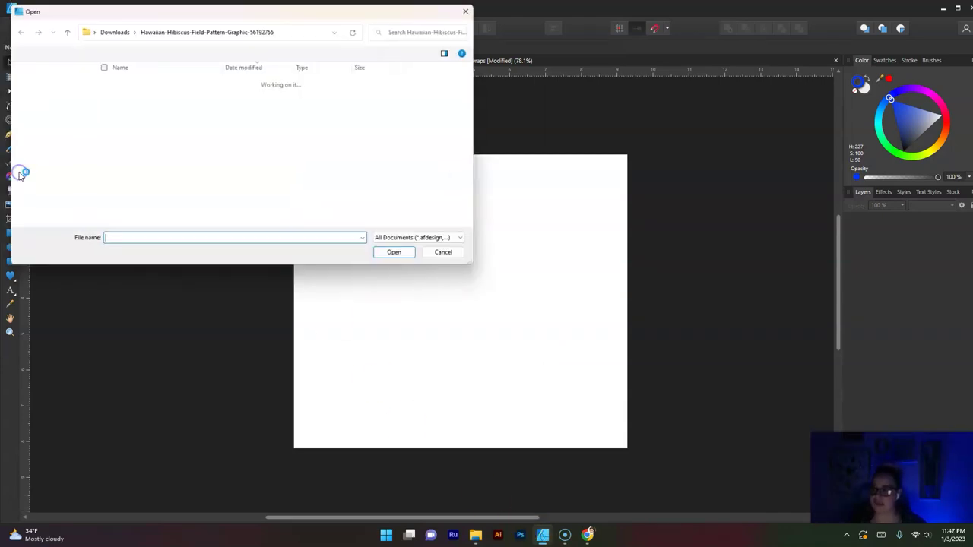
pyautogui.click(120, 99)
pyautogui.doubleClick(120, 103)
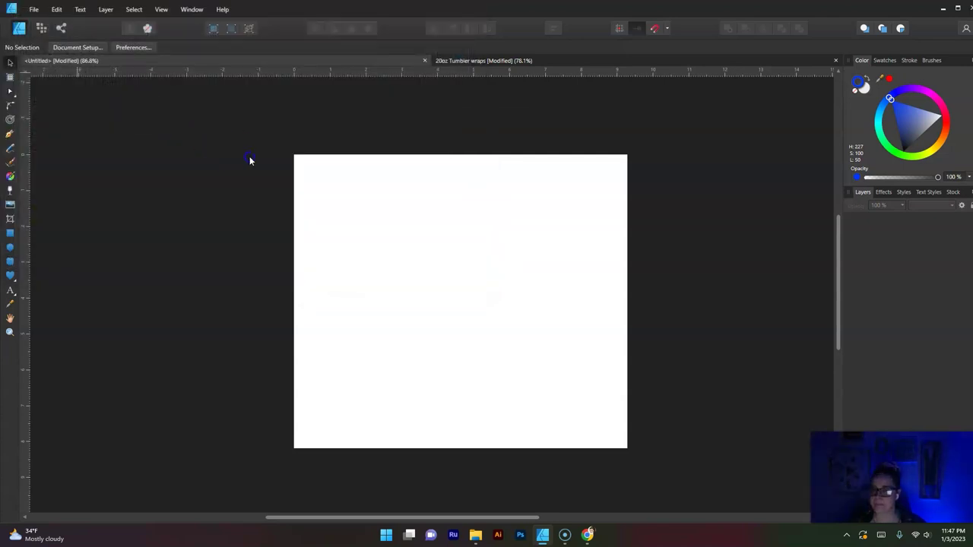
pyautogui.moveTo(295, 156); pyautogui.dragTo(403, 281)
pyautogui.hotkey('ctrl', 'z')
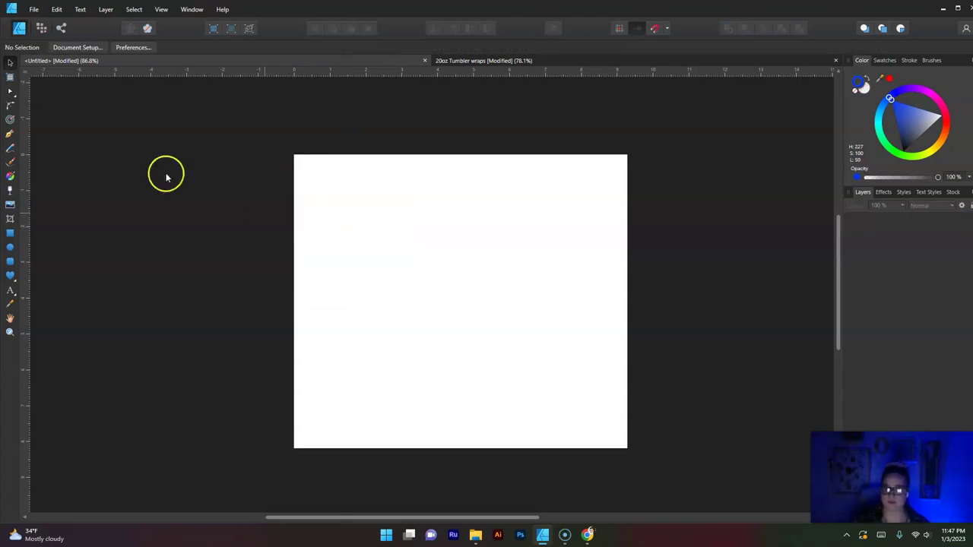
# Place the extracted tropical hibiscus PNG from Downloads at the page's upper-left corner, about 3.1 in wide
pyautogui.click(33, 9)
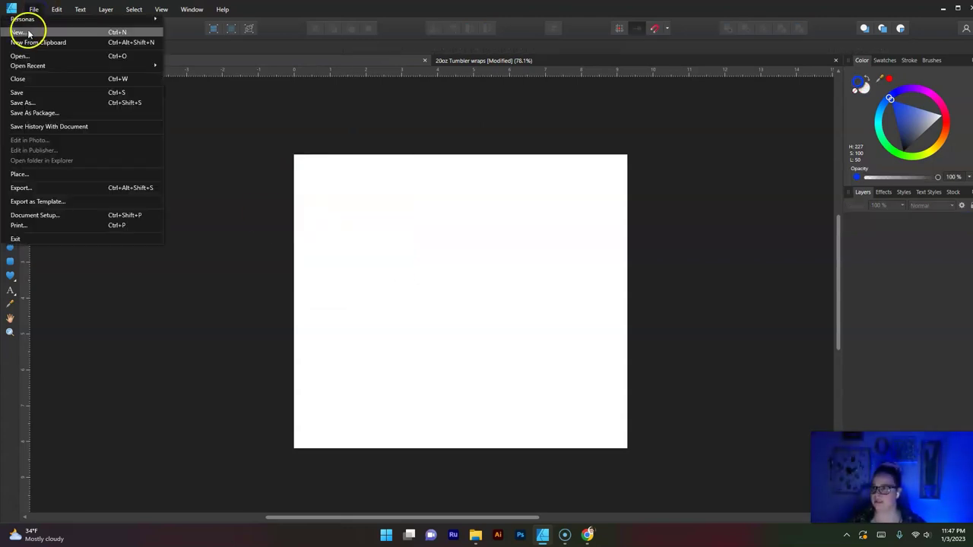
pyautogui.click(20, 176)
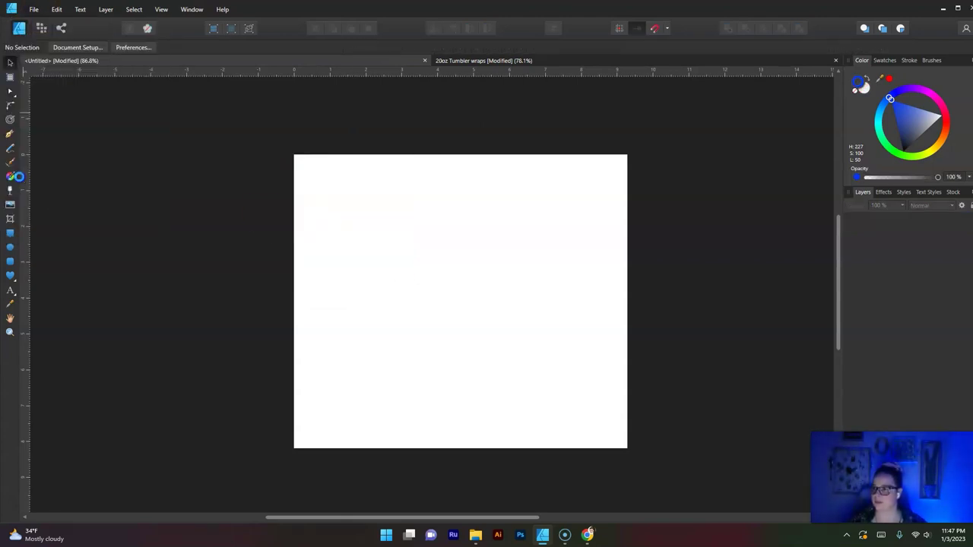
pyautogui.click(44, 104)
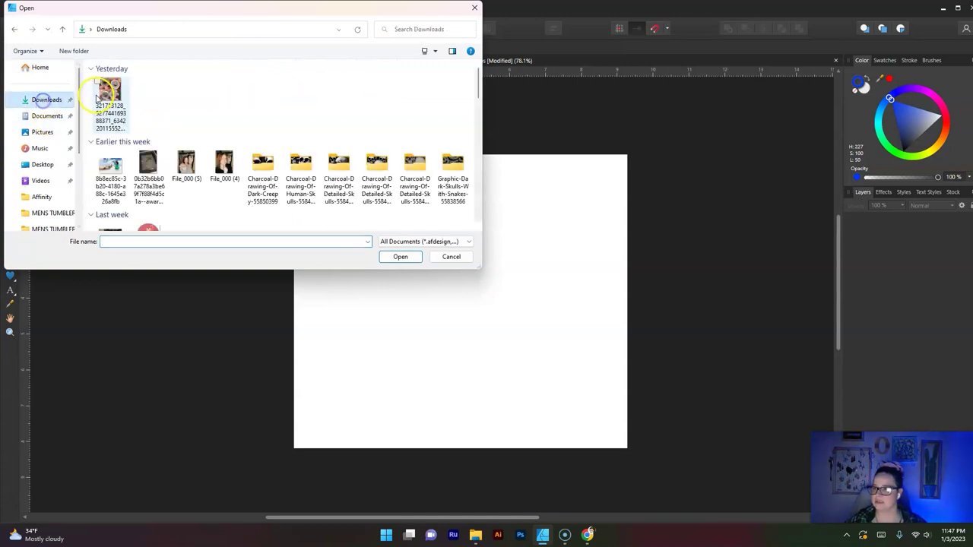
pyautogui.doubleClick(109, 95)
pyautogui.doubleClick(114, 96)
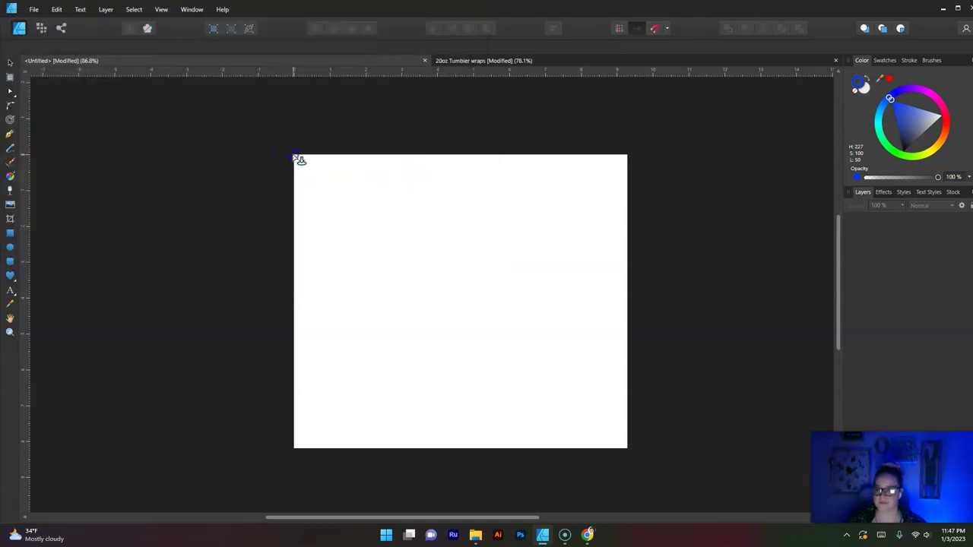
pyautogui.moveTo(296, 157); pyautogui.dragTo(396, 276)
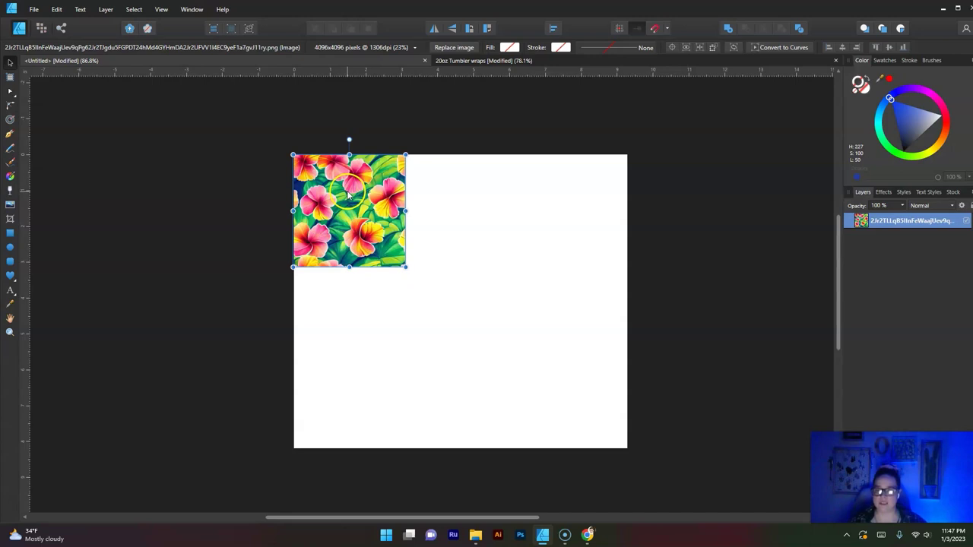
# Duplicate the tile twice into a flush row of three, align the tiles vertically by their centers to the selection bounds, and deselect them
pyautogui.click(329, 204)
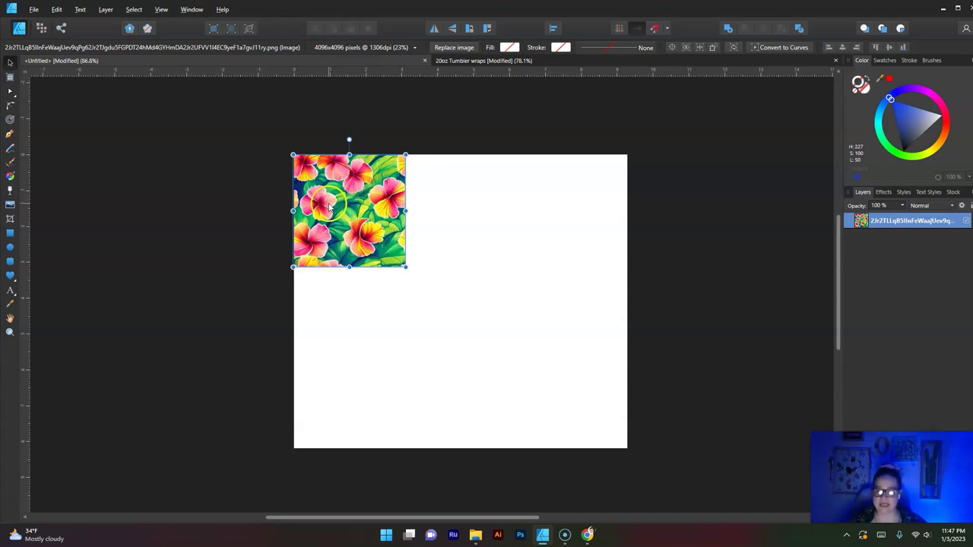
pyautogui.moveTo(333, 205); pyautogui.dragTo(554, 204)
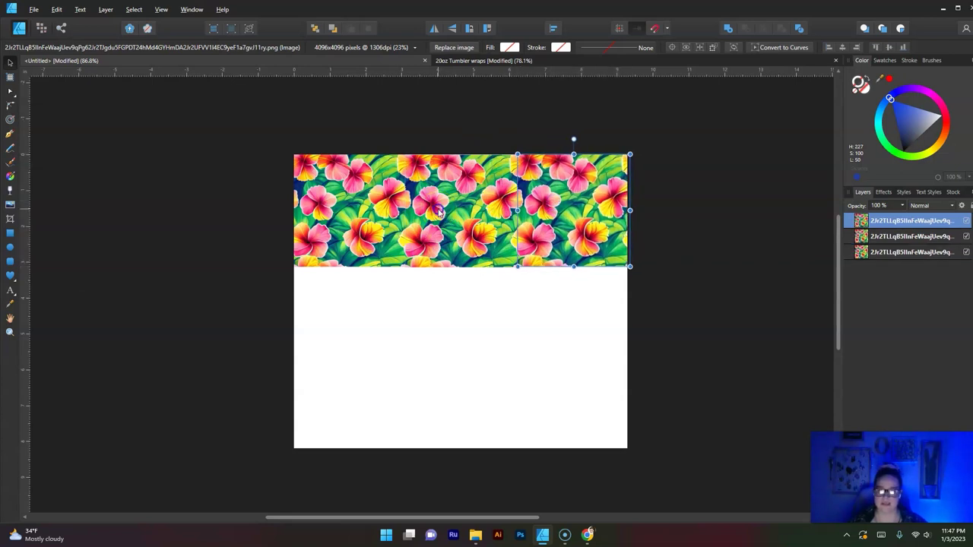
pyautogui.keyDown('shift'); pyautogui.click(439, 212); pyautogui.keyUp('shift')
pyautogui.keyDown('shift'); pyautogui.click(363, 201); pyautogui.keyUp('shift')
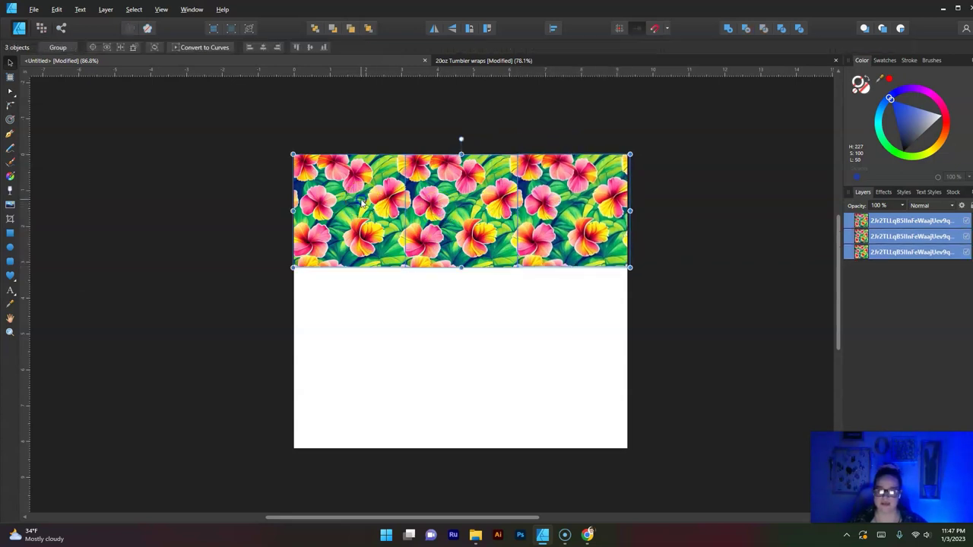
pyautogui.click(554, 28)
pyautogui.click(574, 111)
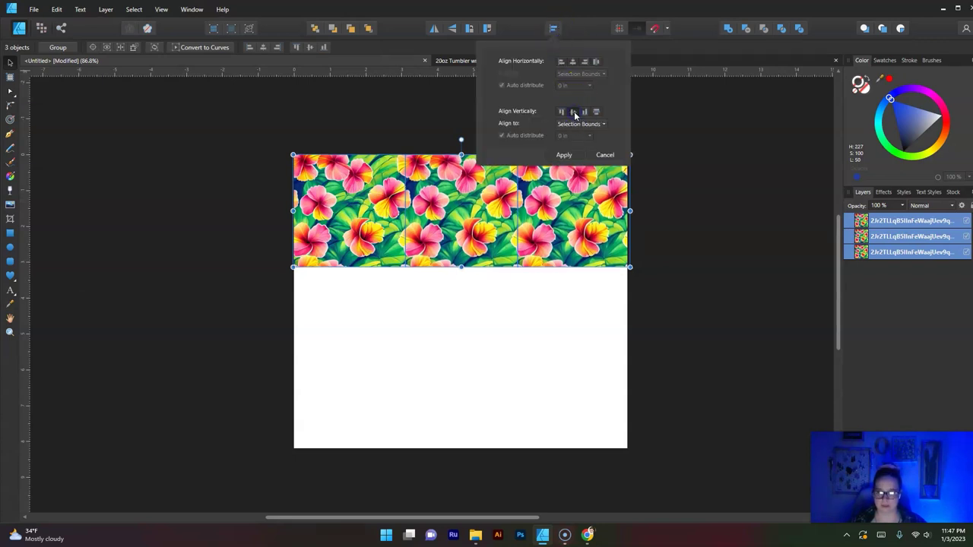
pyautogui.click(565, 156)
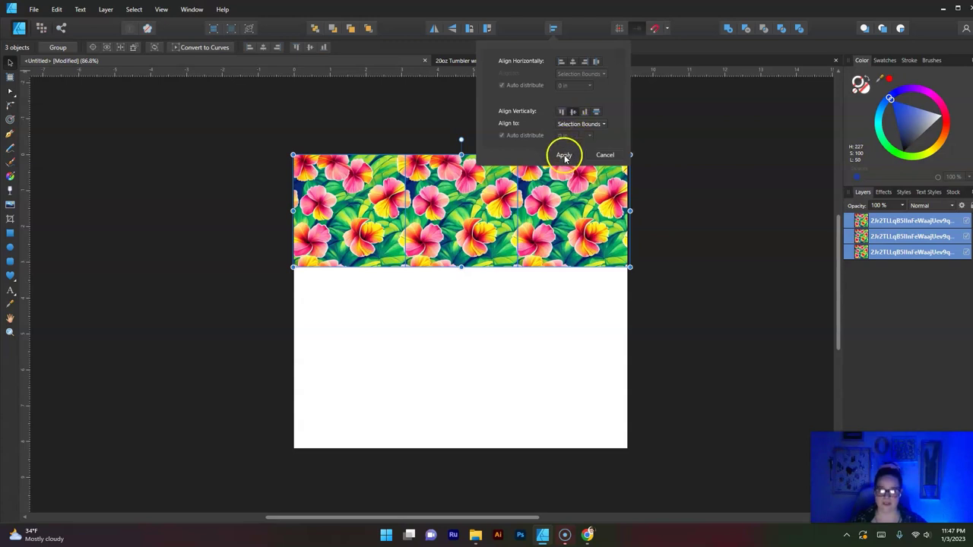
pyautogui.click(443, 318)
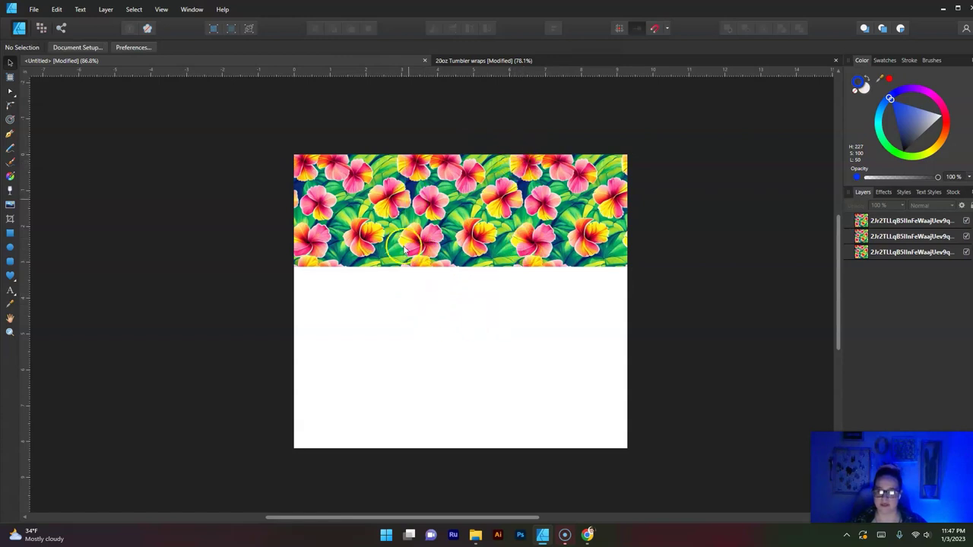
# Nudge the middle and right tiles slightly left against the first tile to tighten the seam, and deselect them
pyautogui.click(439, 208)
pyautogui.keyDown('shift'); pyautogui.click(532, 209); pyautogui.keyUp('shift')
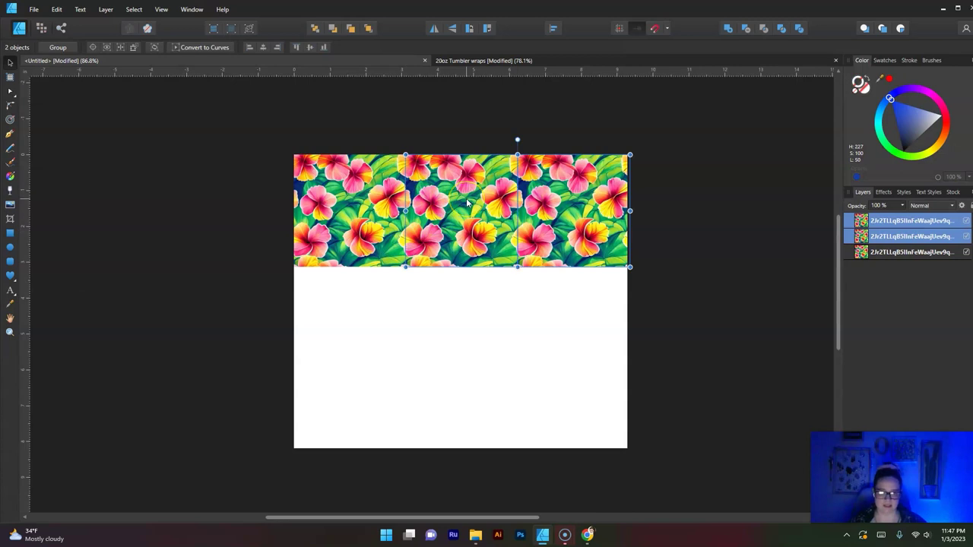
pyautogui.click(447, 335)
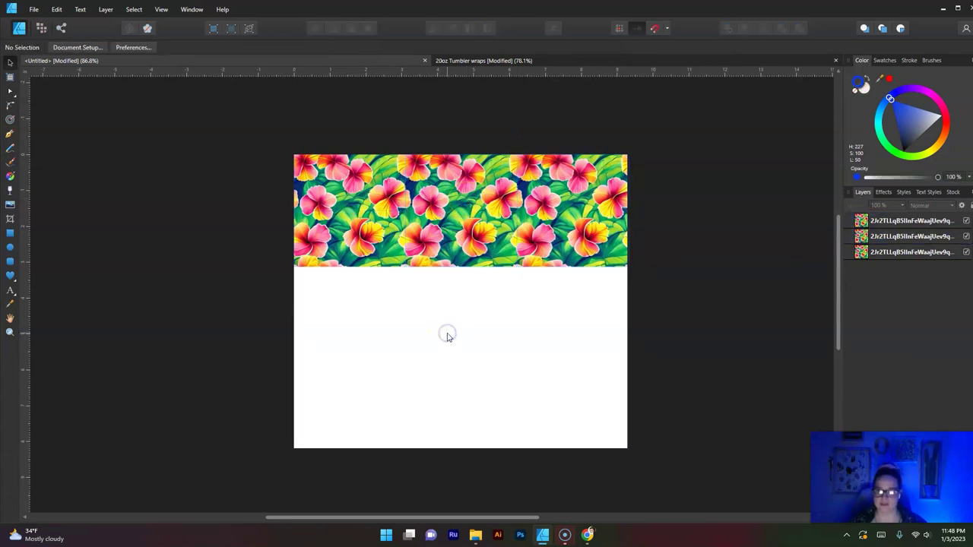
pyautogui.click(559, 242)
pyautogui.keyDown('shift'); pyautogui.click(479, 220); pyautogui.keyUp('shift')
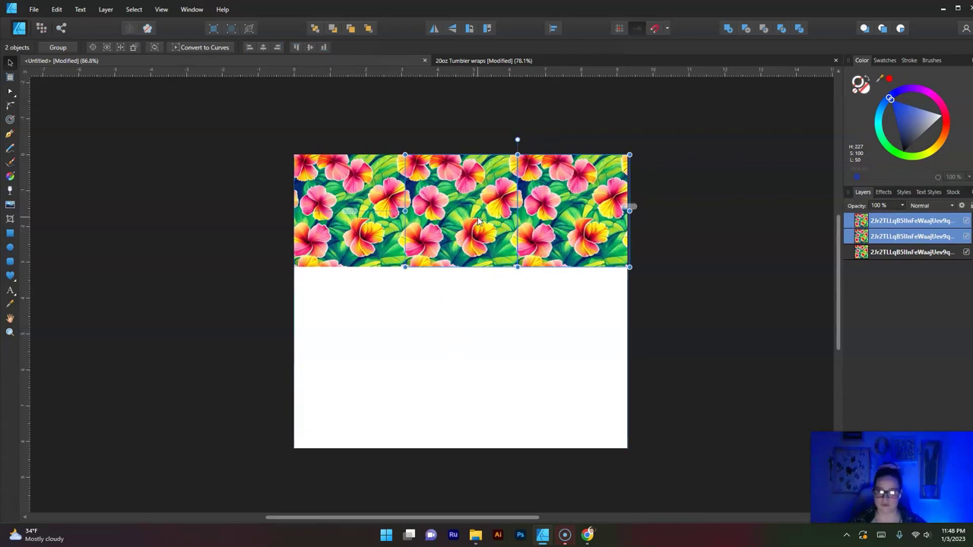
pyautogui.click(453, 335)
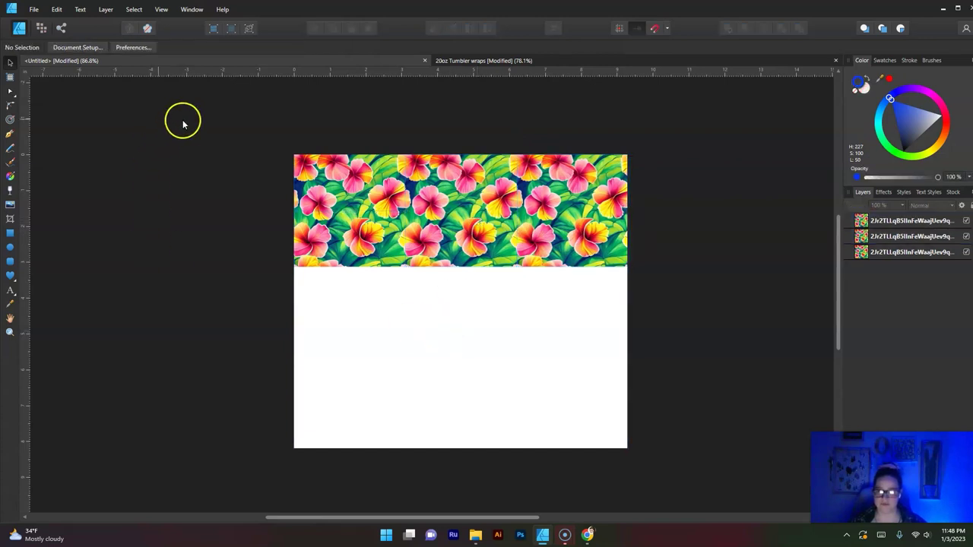
# Duplicate the row of three tiles flush beneath itself and group the copied row
pyautogui.moveTo(247, 124); pyautogui.dragTo(681, 338)
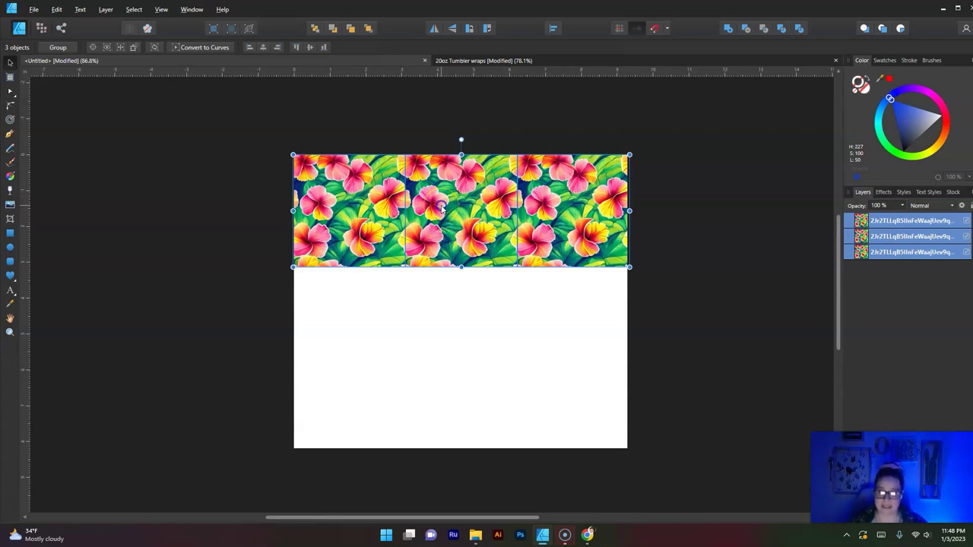
pyautogui.moveTo(441, 210); pyautogui.dragTo(442, 322)
pyautogui.hotkey('ctrl', 'g')
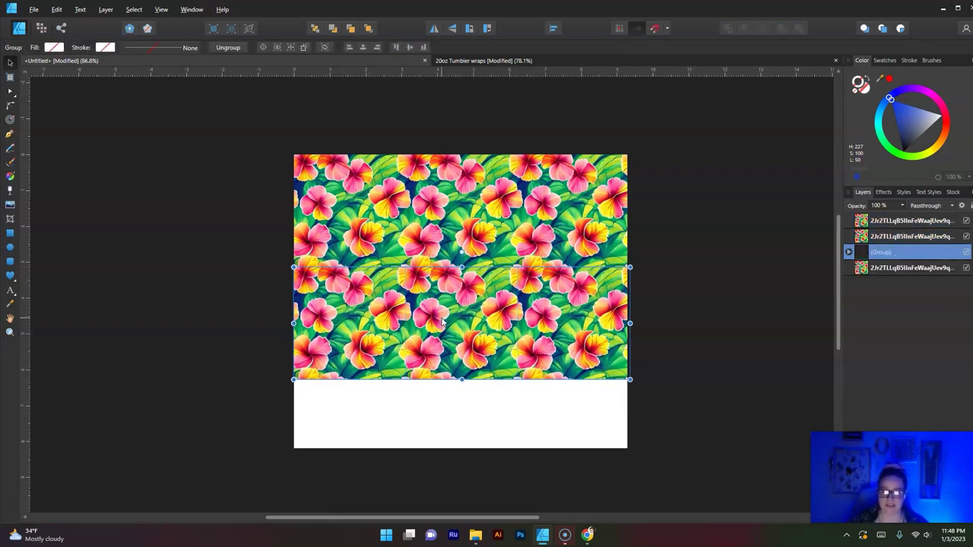
# Group the three tiles of the original upper row
pyautogui.click(292, 190)
pyautogui.click(253, 114)
pyautogui.click(303, 179)
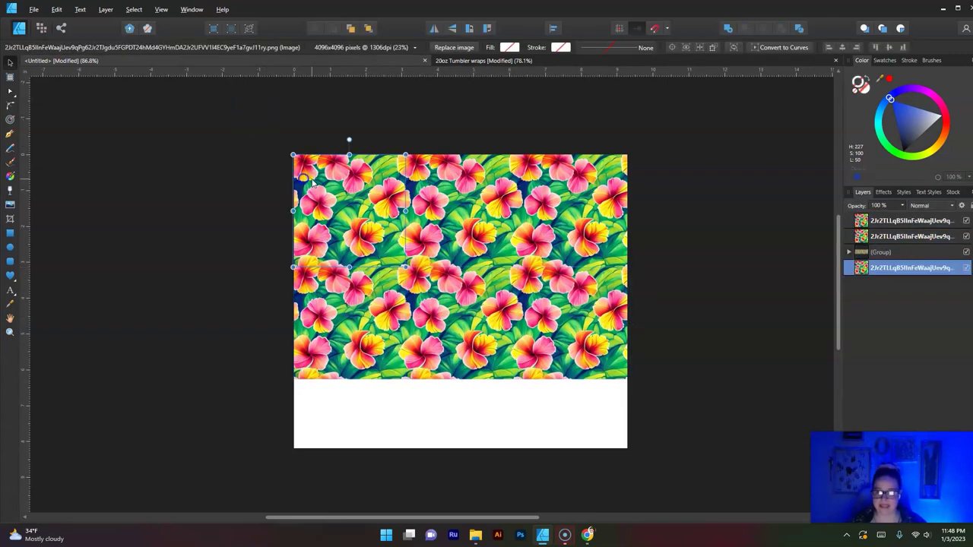
pyautogui.keyDown('shift'); pyautogui.click(430, 192); pyautogui.keyUp('shift')
pyautogui.keyDown('shift'); pyautogui.click(561, 215); pyautogui.keyUp('shift')
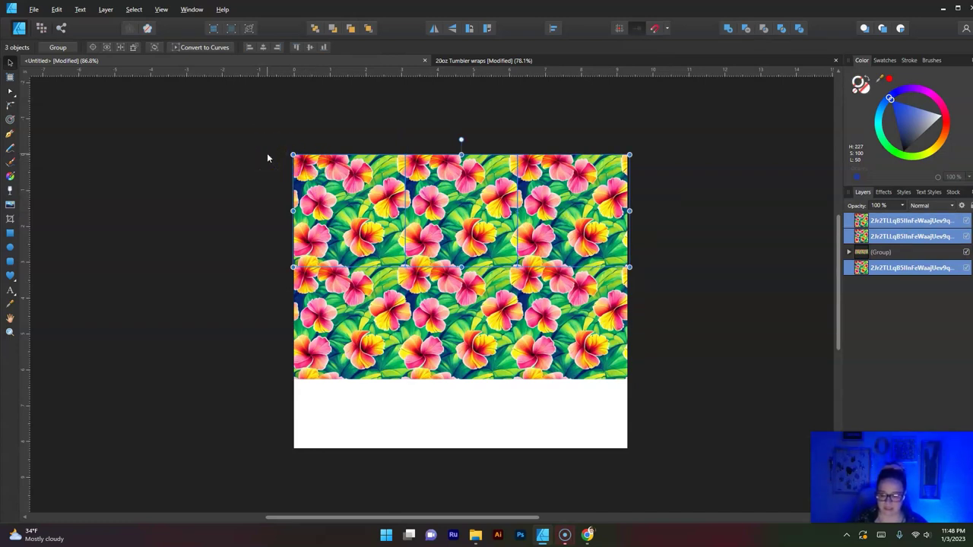
pyautogui.hotkey('ctrl', 'g')
# Duplicate the second-row group flush below it as a third row extending past the page's lower edge
pyautogui.click(412, 297)
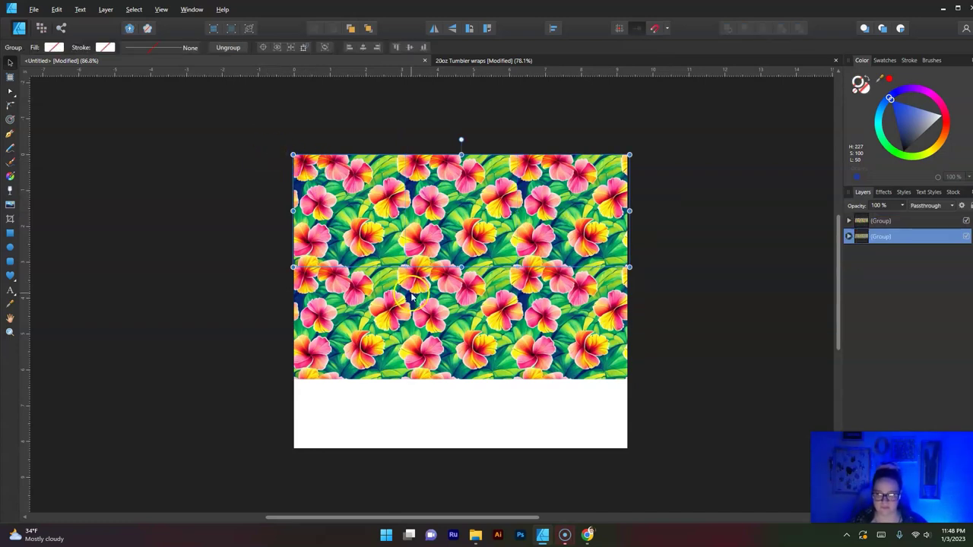
pyautogui.click(442, 300)
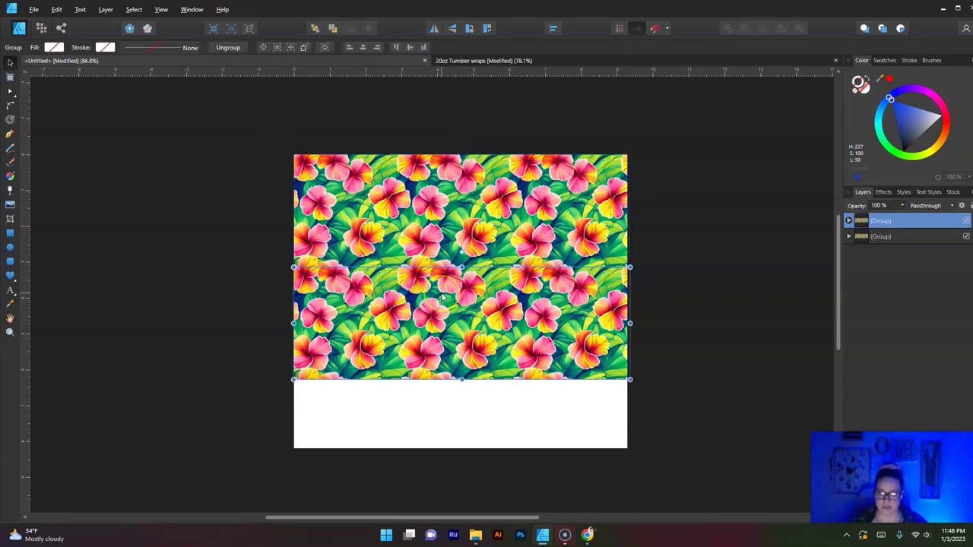
pyautogui.moveTo(442, 301); pyautogui.dragTo(441, 409)
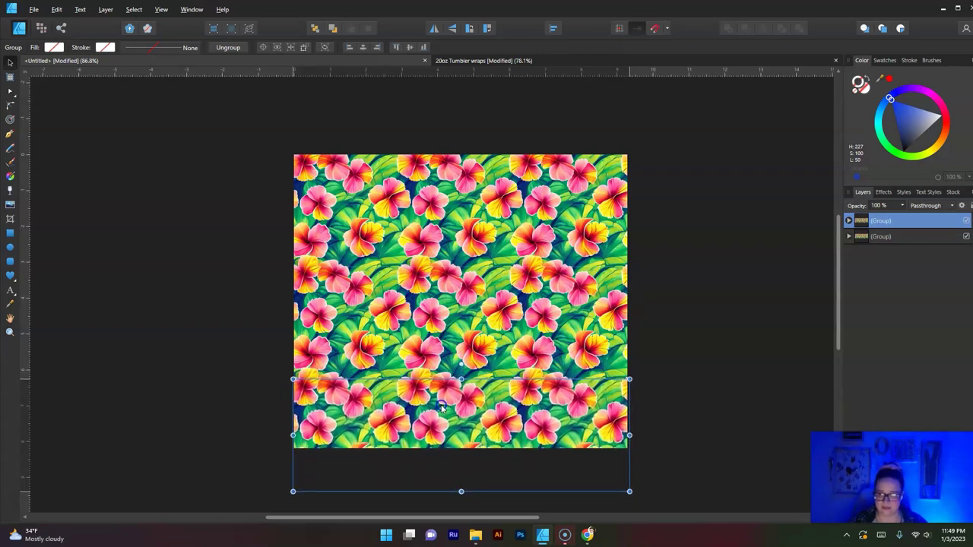
pyautogui.hotkey('ctrl', 'j')
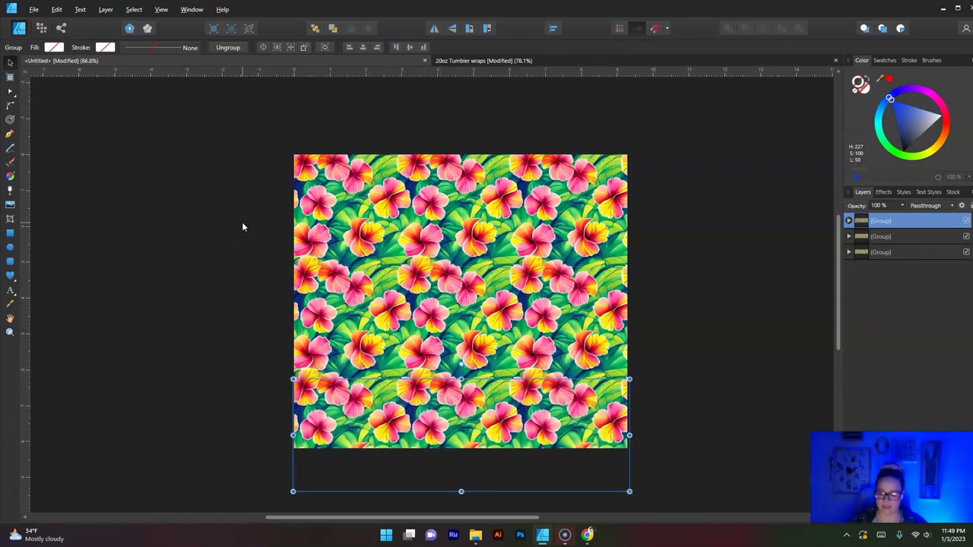
# Align the three row groups horizontally by their centers to the selection bounds, and deselect them
pyautogui.hotkey('ctrl', 'a')
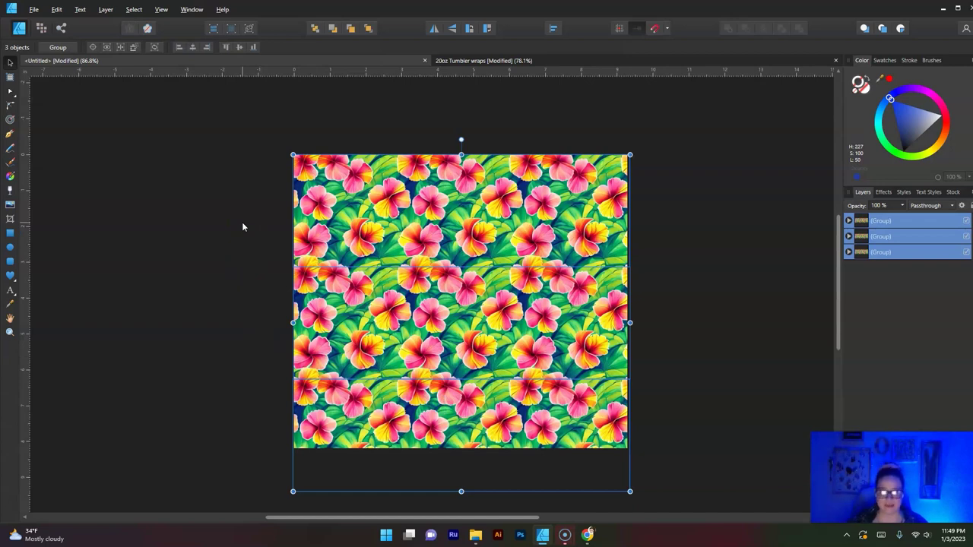
pyautogui.click(554, 30)
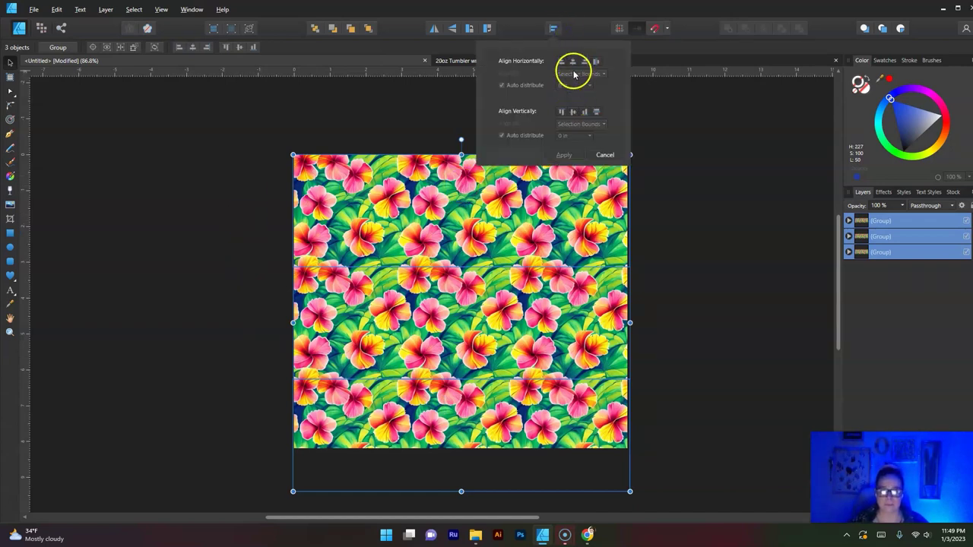
pyautogui.click(553, 29)
pyautogui.click(574, 62)
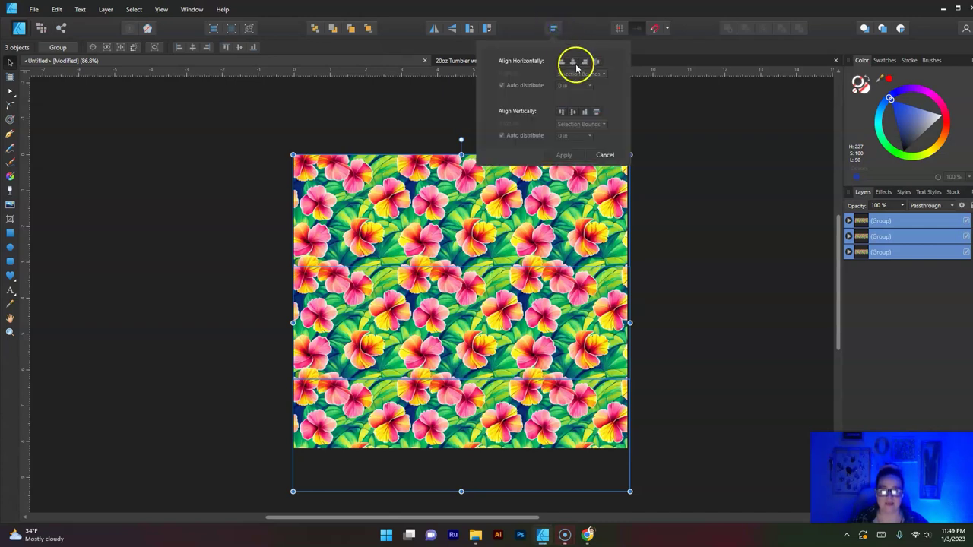
pyautogui.click(563, 154)
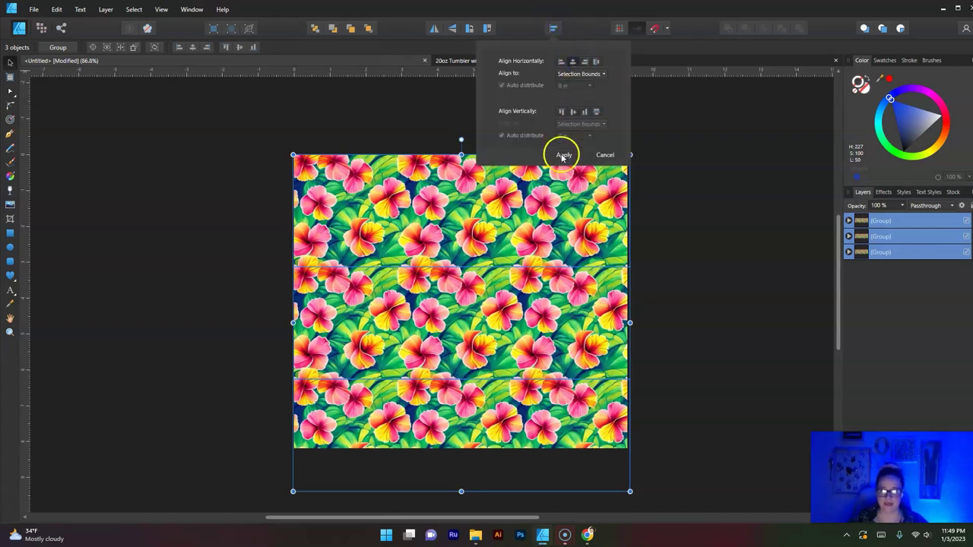
pyautogui.click(685, 272)
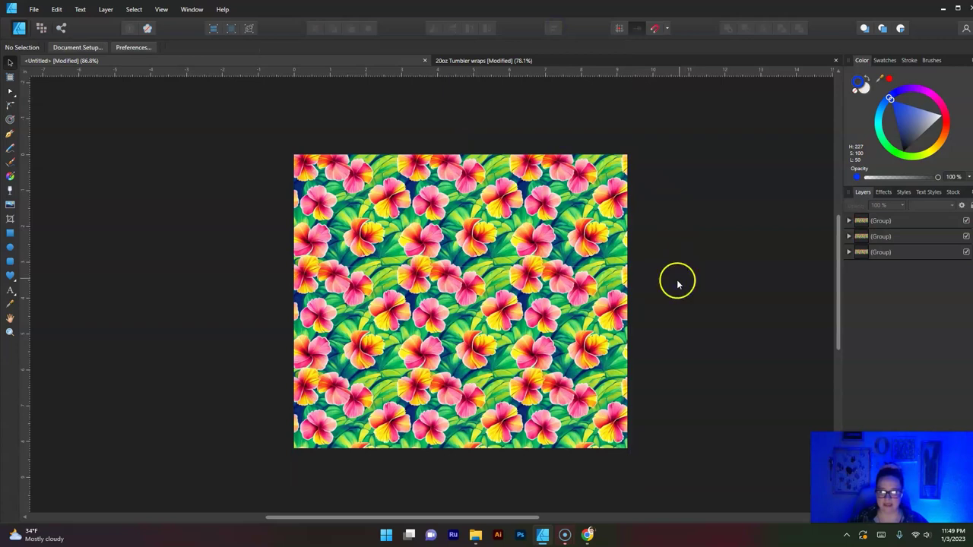
# Nudge the two lower row groups slightly upward to tighten the seams between the rows, and deselect them
pyautogui.click(495, 354)
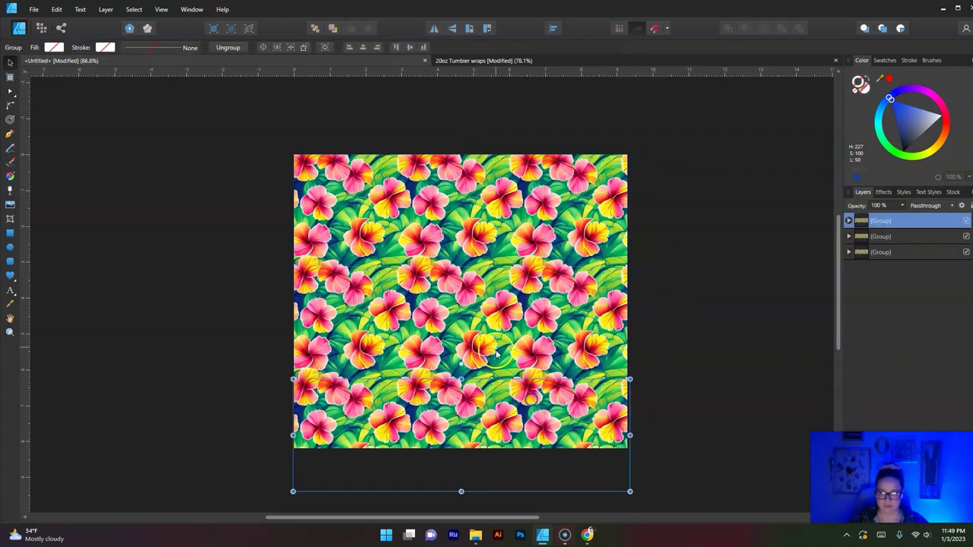
pyautogui.keyDown('shift'); pyautogui.click(488, 307); pyautogui.keyUp('shift')
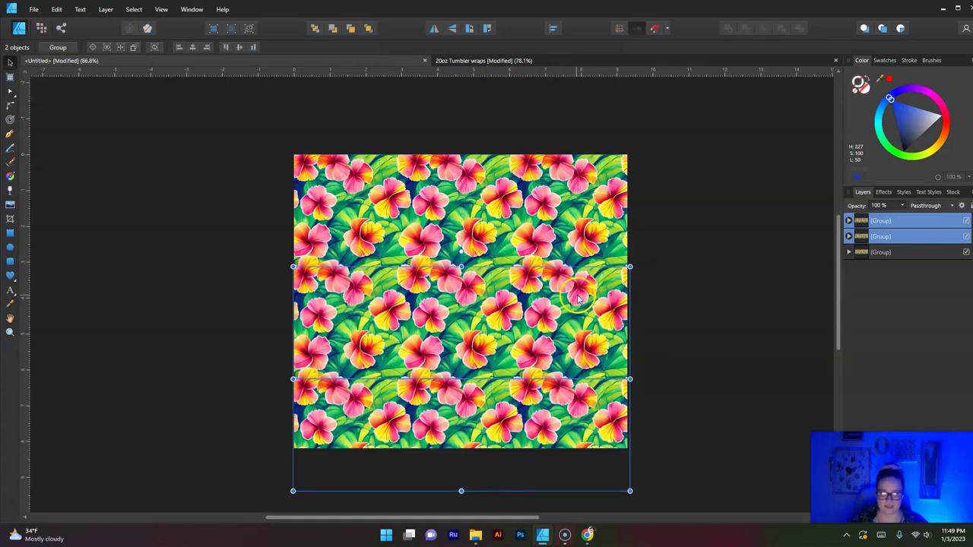
pyautogui.click(680, 288)
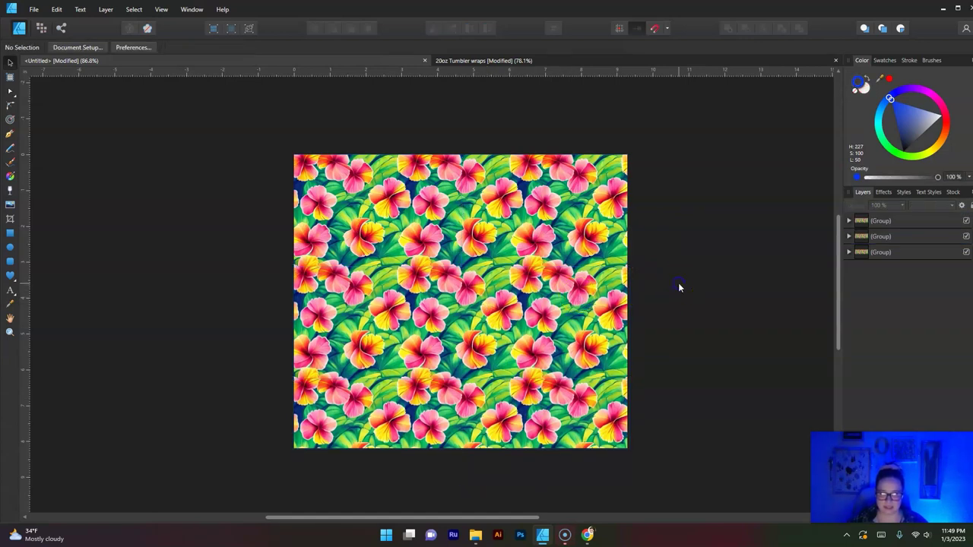
pyautogui.click(490, 316)
pyautogui.keyDown('shift'); pyautogui.click(441, 403); pyautogui.keyUp('shift')
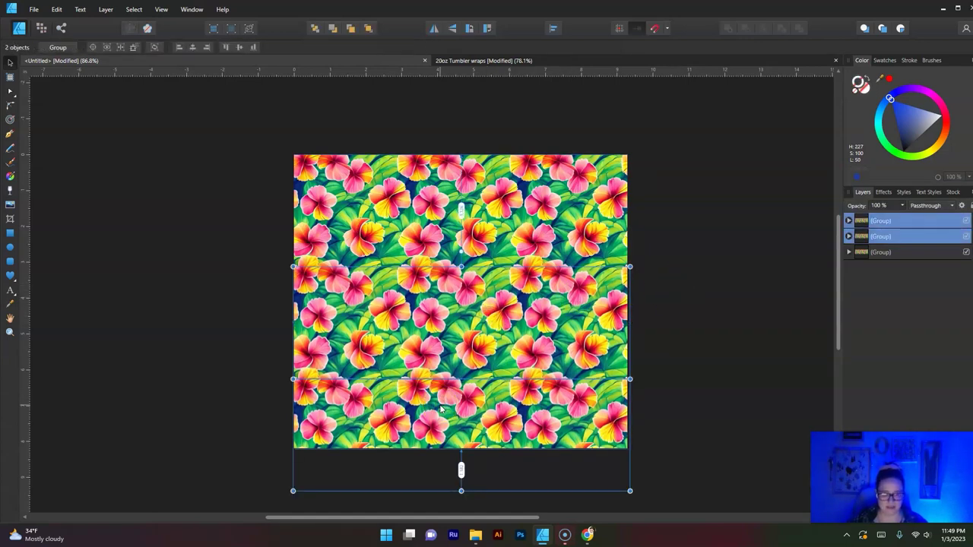
pyautogui.click(672, 322)
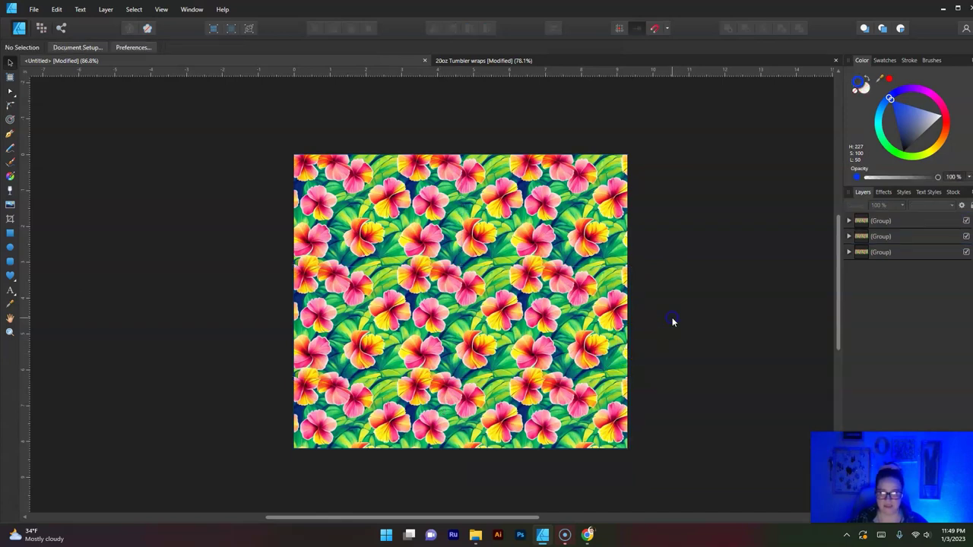
pyautogui.click(574, 298)
pyautogui.keyDown('shift'); pyautogui.click(508, 405); pyautogui.keyUp('shift')
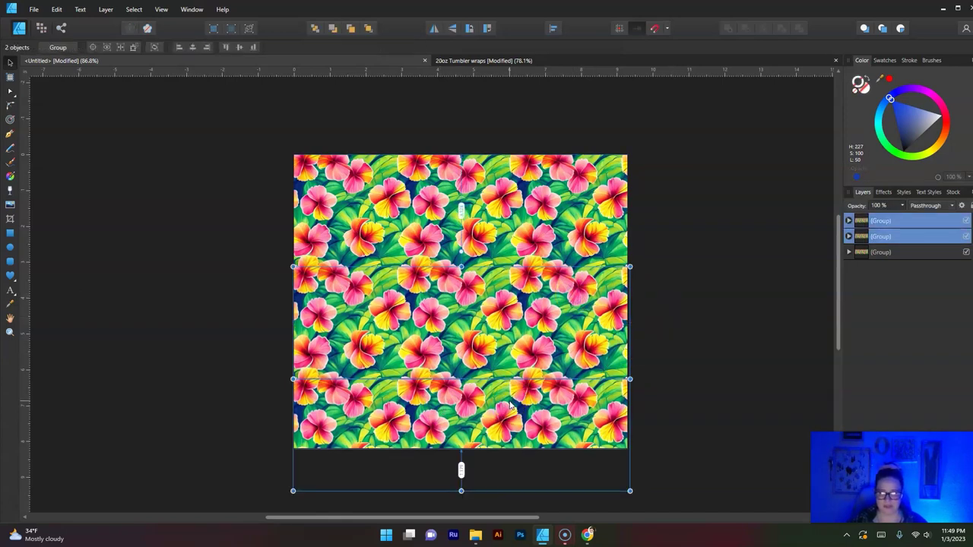
pyautogui.click(674, 323)
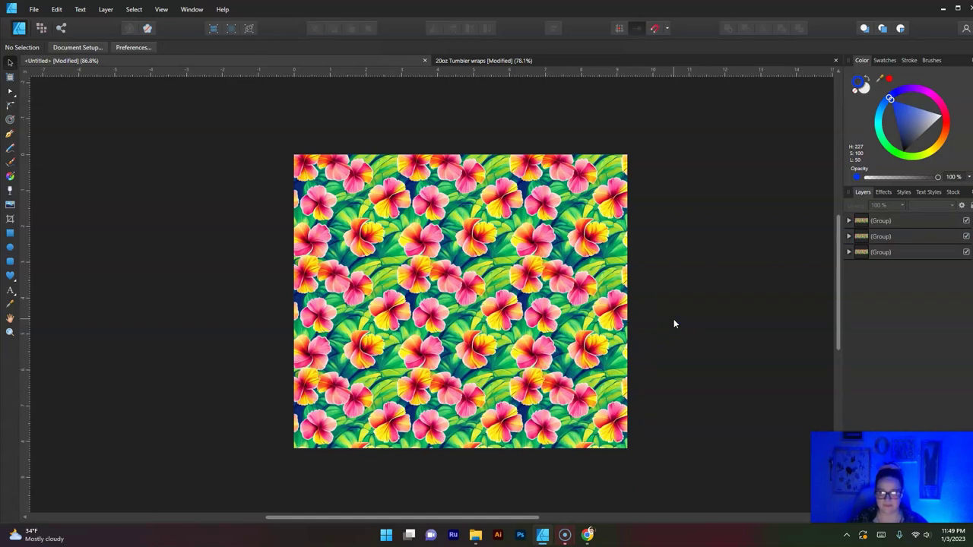
pyautogui.click(723, 294)
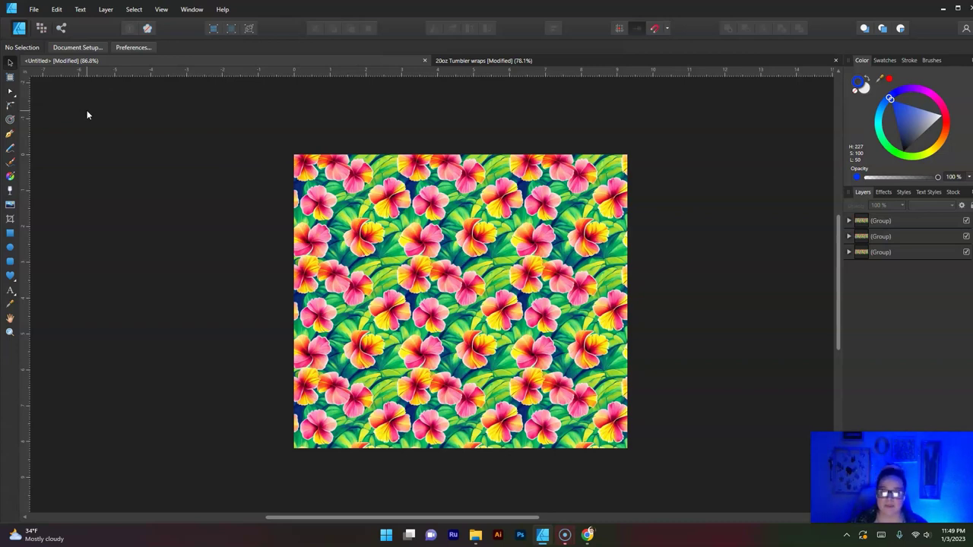
# Export the whole tiled document as a JPEG
pyautogui.click(32, 9)
pyautogui.click(19, 187)
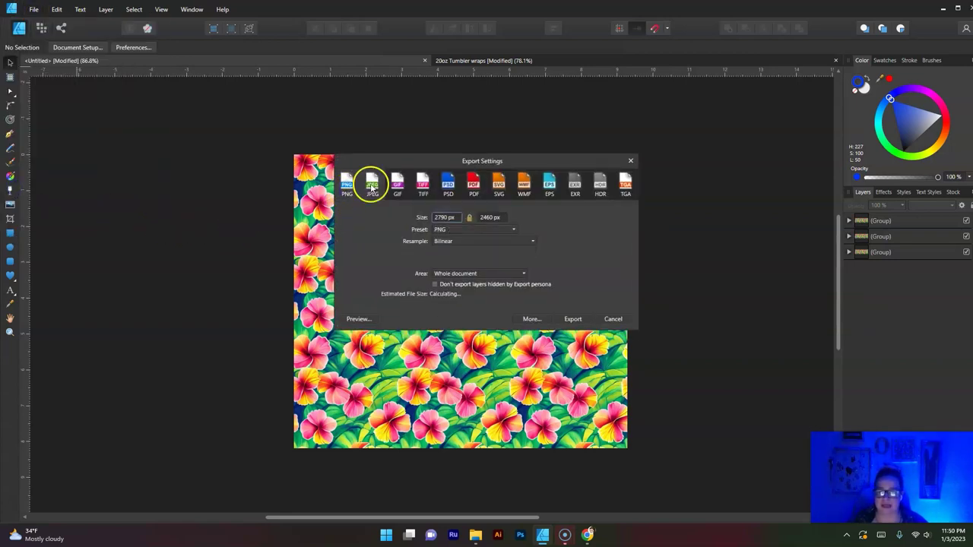
pyautogui.click(373, 184)
pyautogui.click(570, 328)
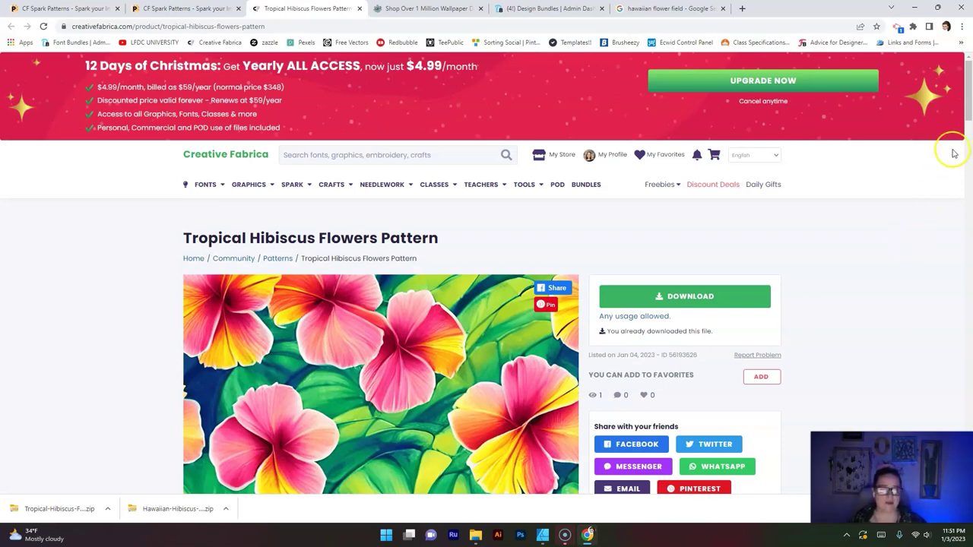
# Switch to Chrome, open the usage license of the Tropical Hibiscus Flowers Pattern, and read the Spark License's summary of allowed uses
pyautogui.moveTo(968, 117); pyautogui.dragTo(967, 131)
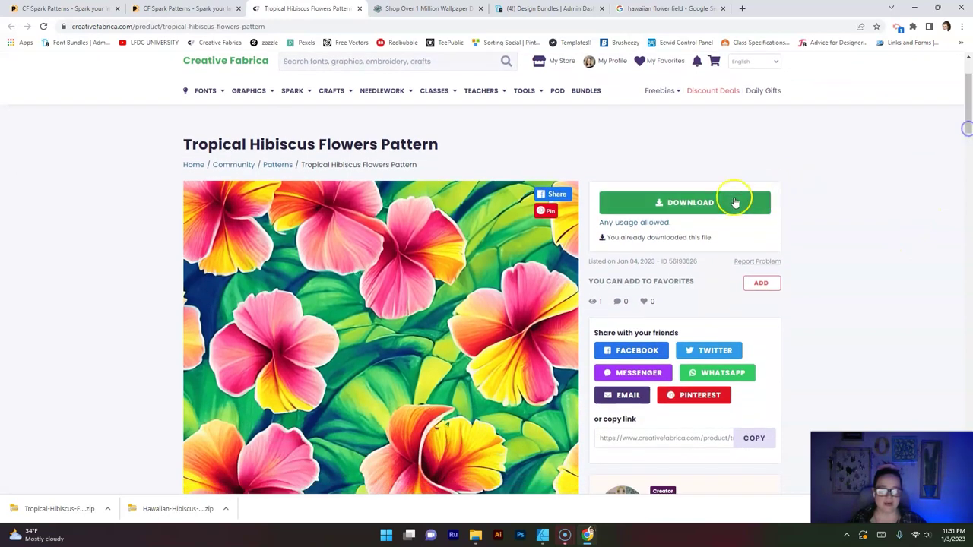
pyautogui.click(626, 225)
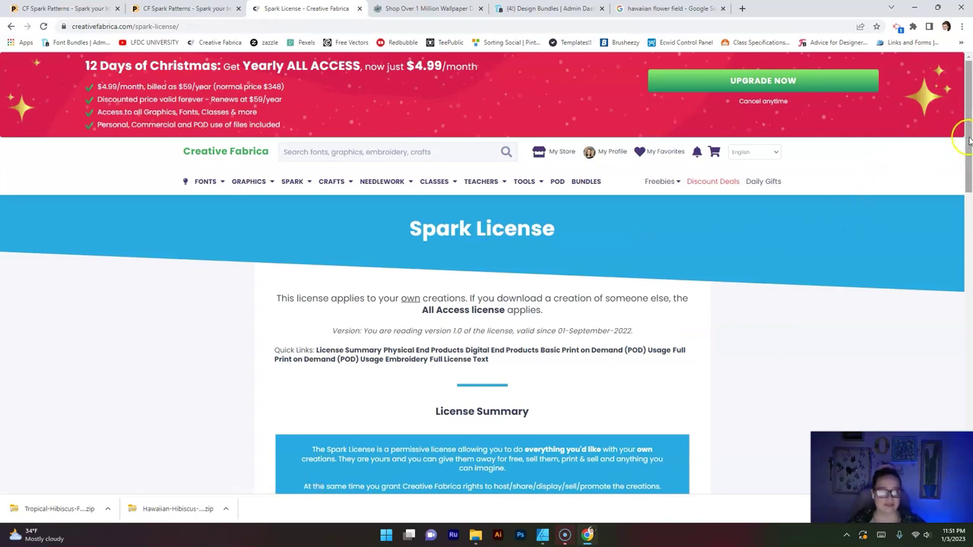
pyautogui.moveTo(969, 140); pyautogui.dragTo(969, 226)
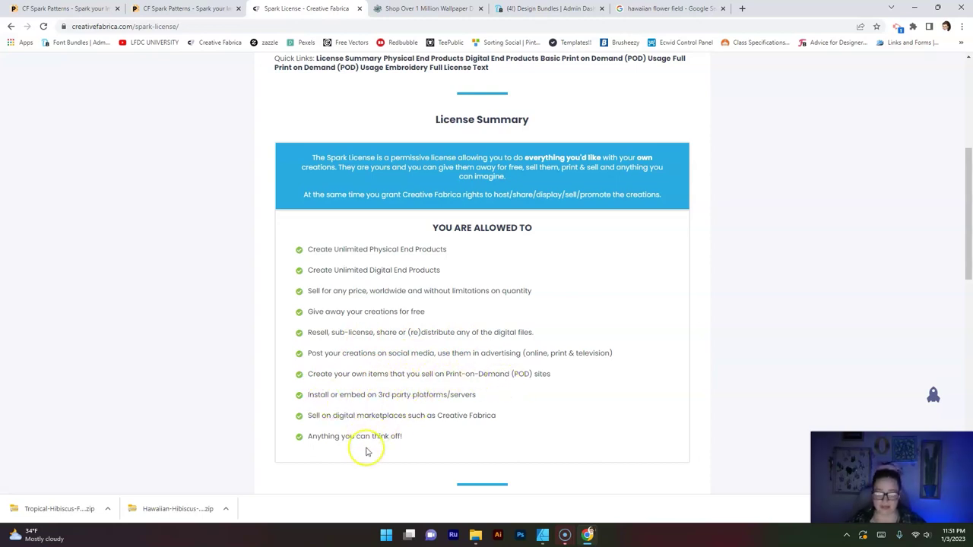
pyautogui.moveTo(413, 434); pyautogui.dragTo(306, 436)
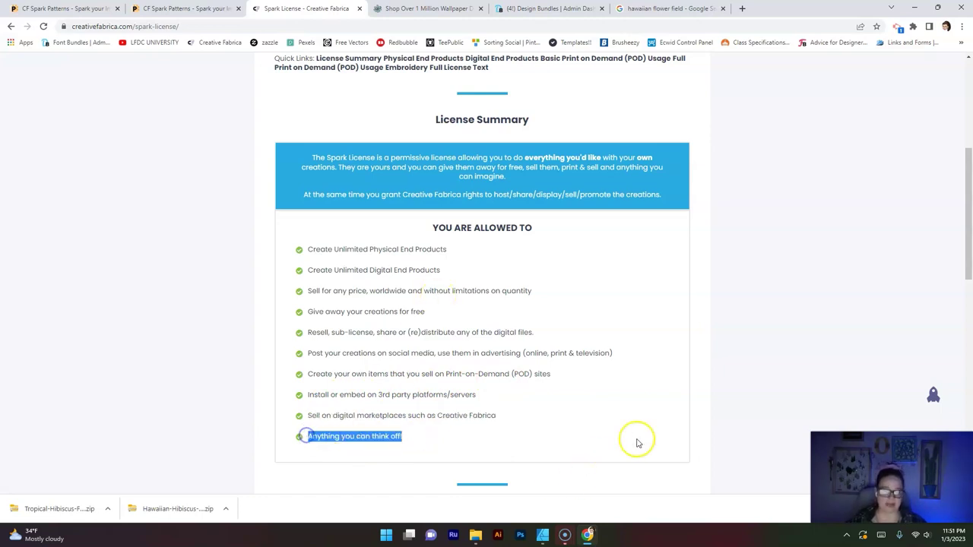
pyautogui.click(677, 362)
pyautogui.moveTo(970, 234); pyautogui.dragTo(970, 139)
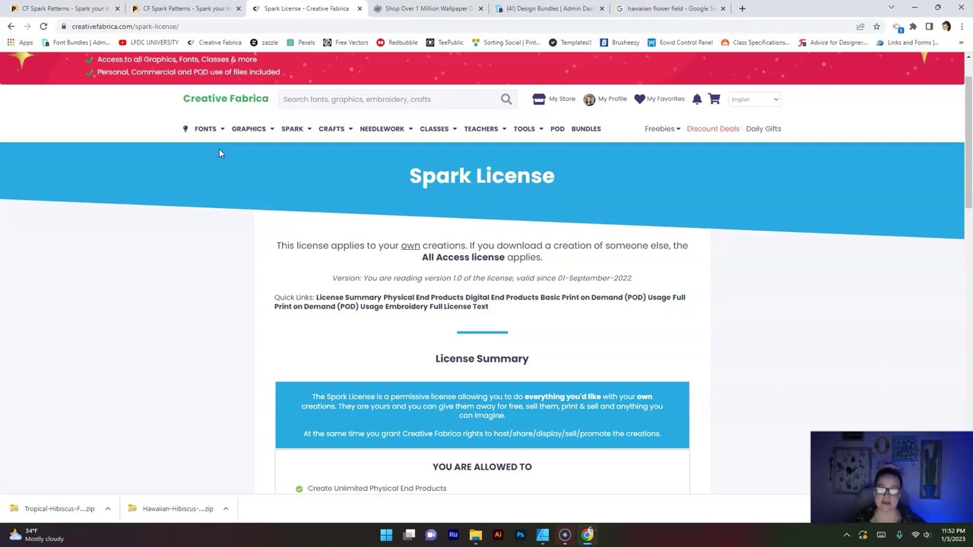
# Switch to the Placeit tab, browse all apparel mockups, and open the duvet cover mockup with a colorful backdrop
pyautogui.click(426, 9)
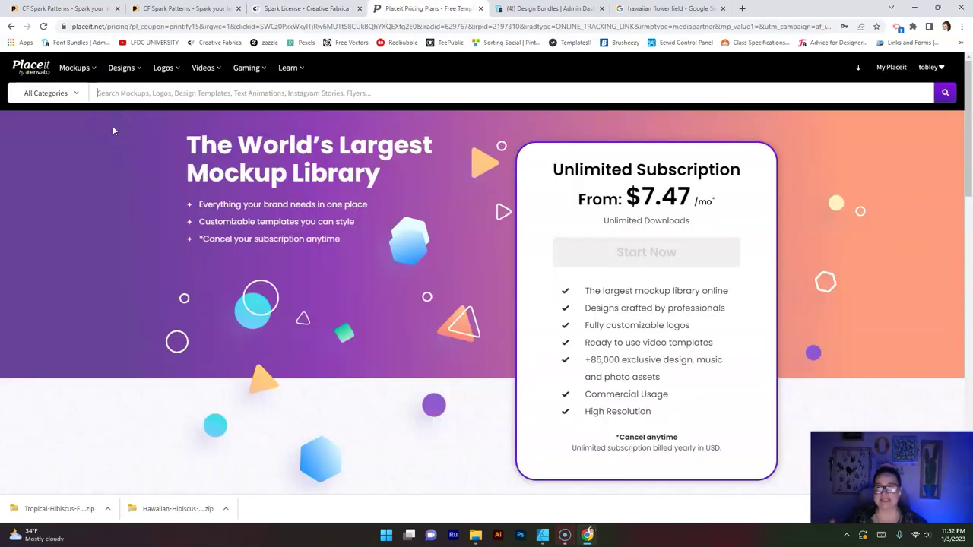
pyautogui.click(107, 122)
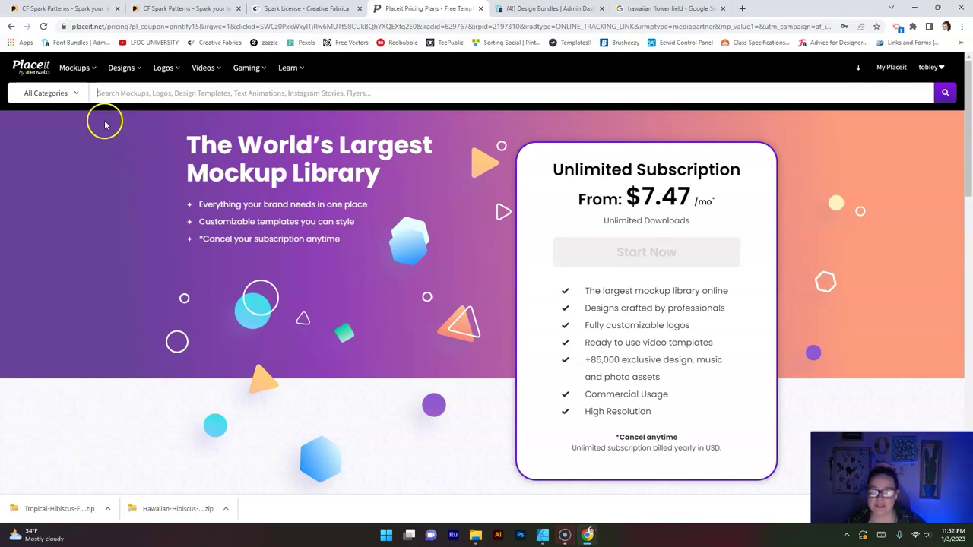
pyautogui.moveTo(88, 75)
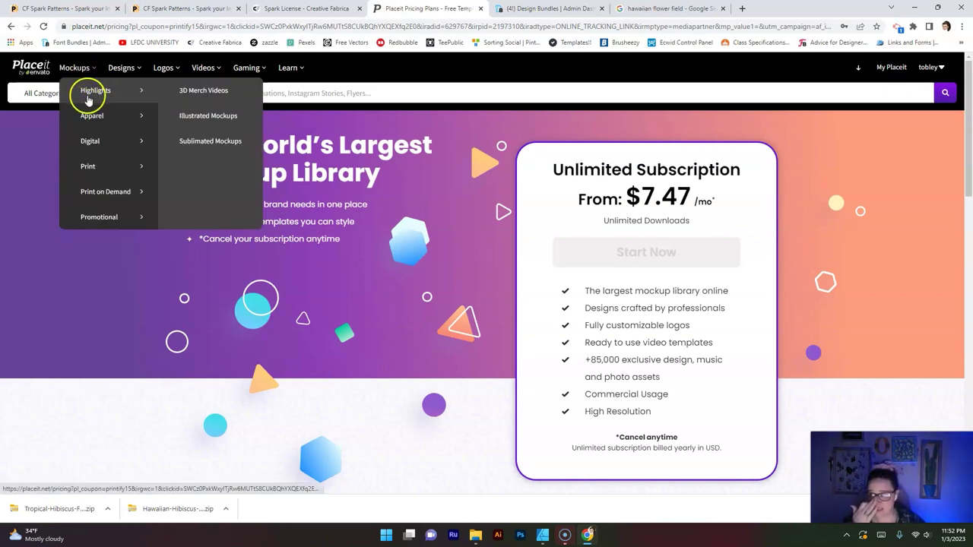
pyautogui.click(91, 118)
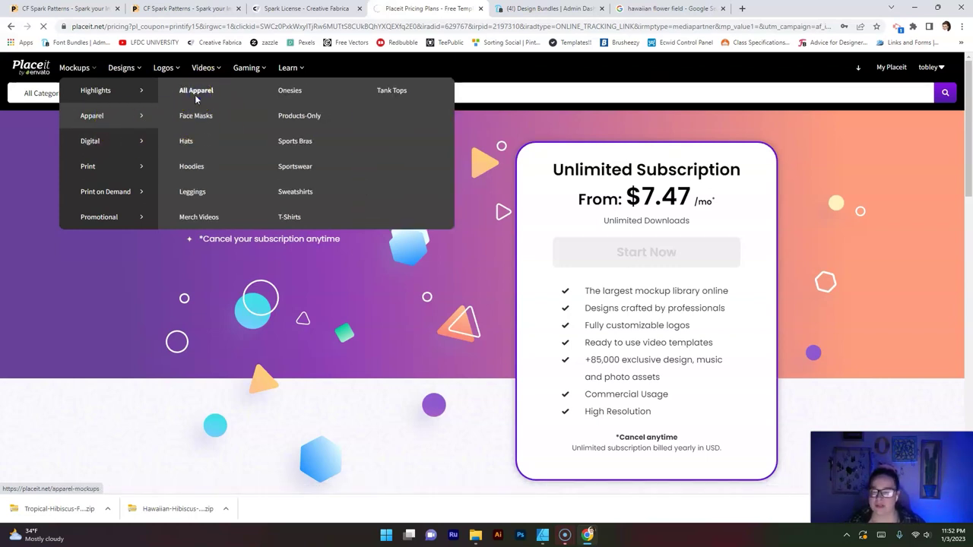
pyautogui.click(195, 93)
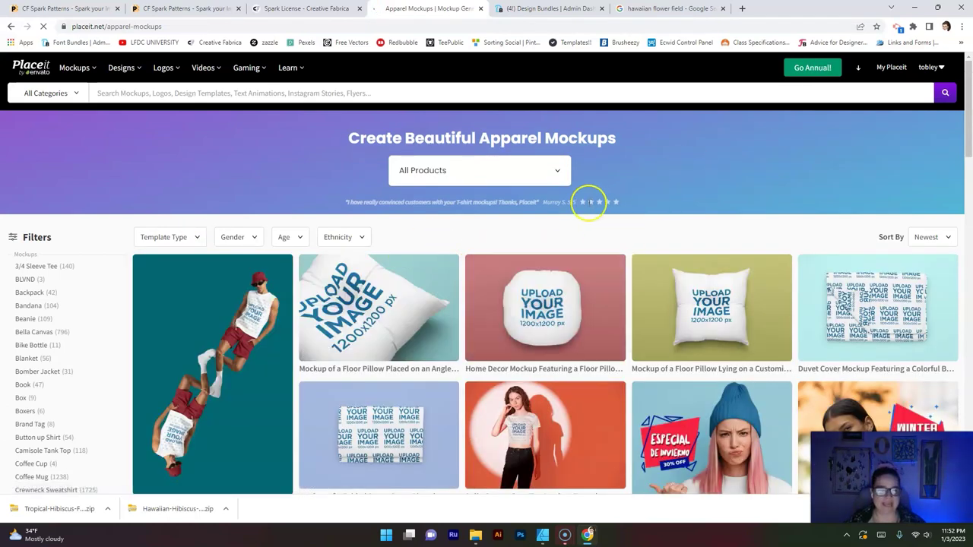
pyautogui.click(880, 316)
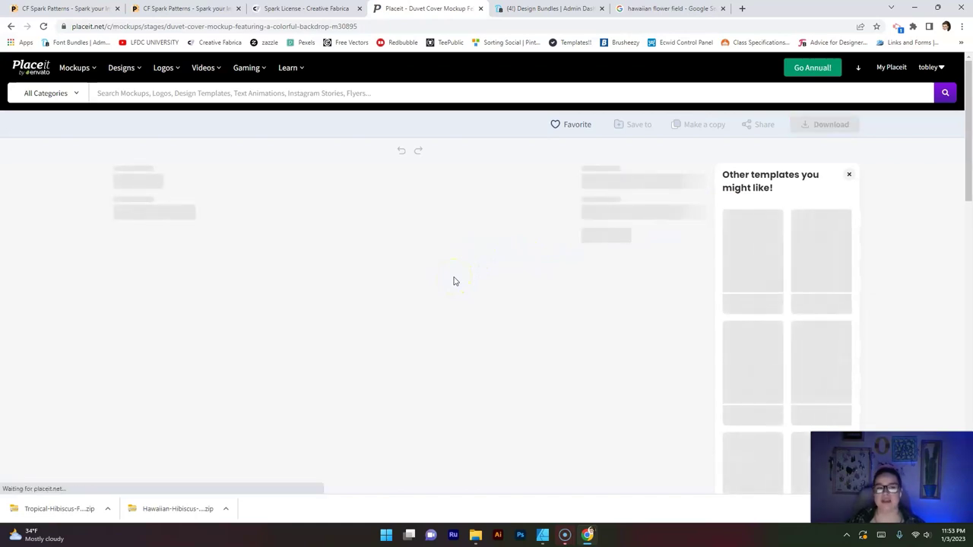
# Upload the tiled hibiscus pattern to the duvet cover mockup and scale it to 118% so it fills the crop area
pyautogui.click(337, 293)
pyautogui.doubleClick(144, 105)
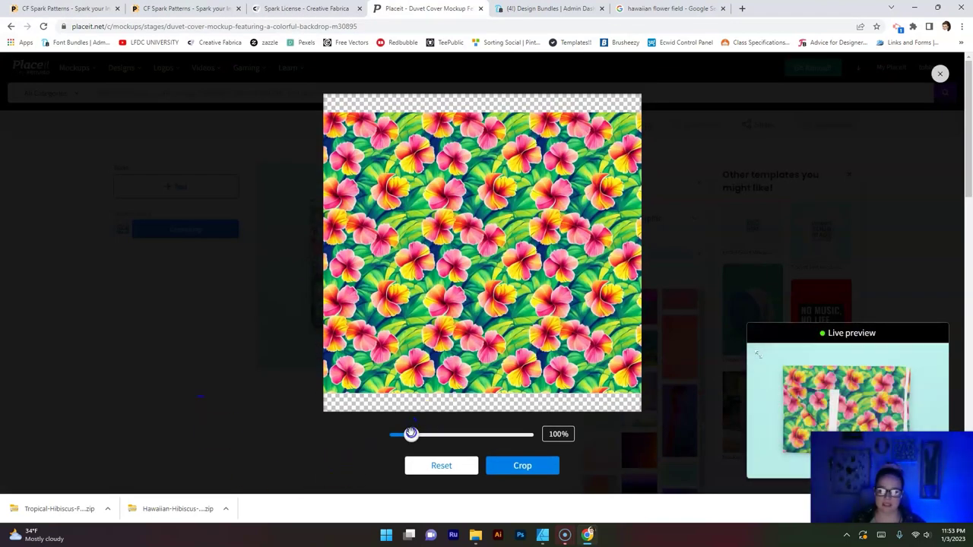
pyautogui.moveTo(410, 435); pyautogui.dragTo(417, 438)
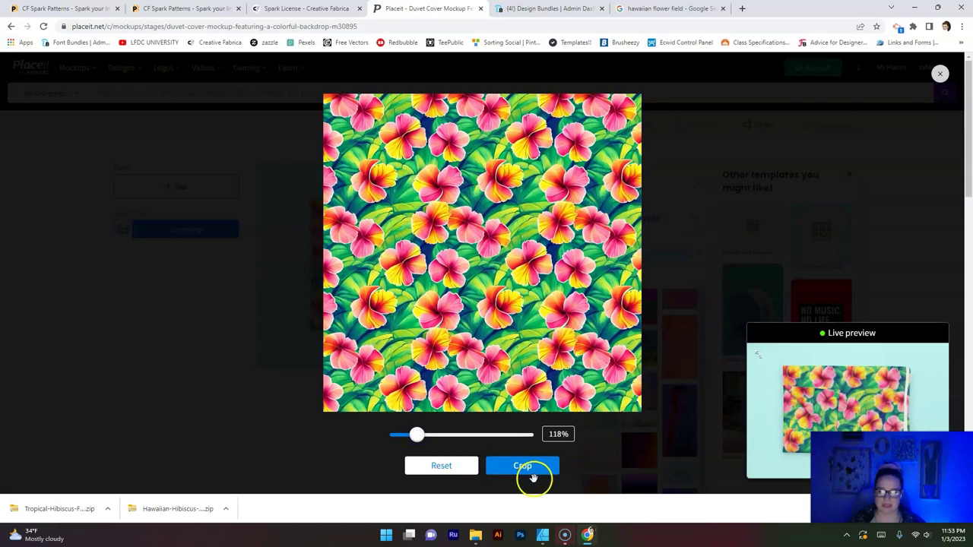
# Add the hibiscus pattern as the mat design of the leggings and yoga mat mockup, and review the whole mockup
pyautogui.click(147, 480)
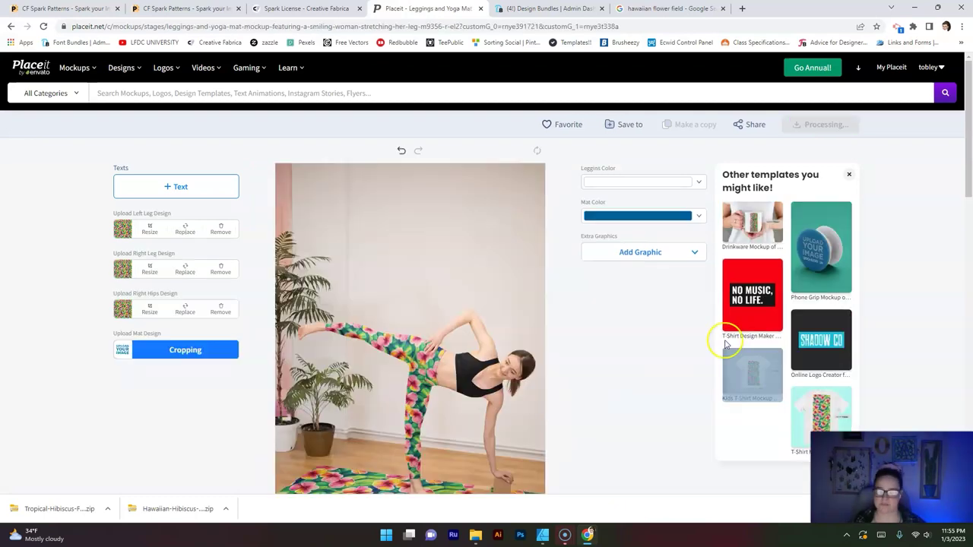
pyautogui.scroll(-1, 968, 190)
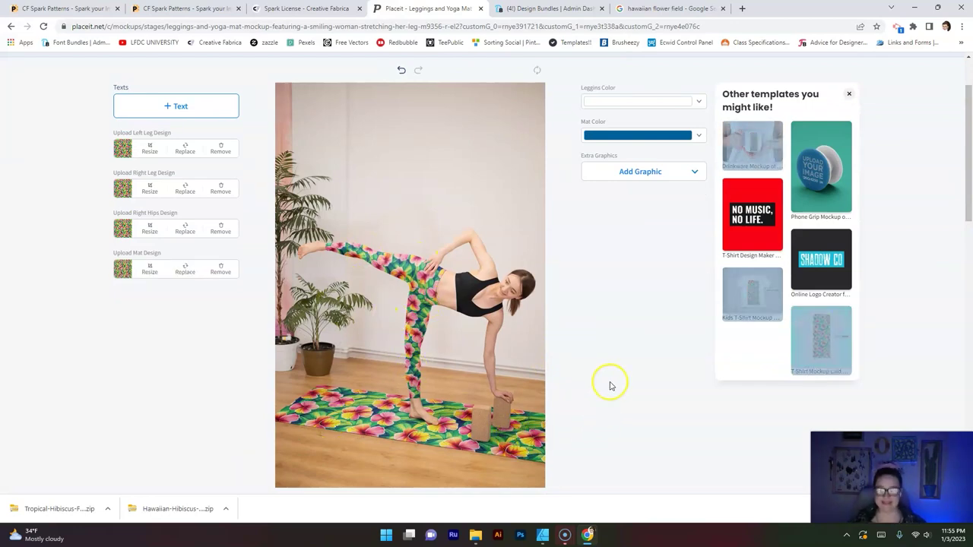
pyautogui.scroll(1, 93, 452)
# Browse the hoodie apparel mockups and open the full-zip hoodie mockup featuring a woman putting on her earphones
pyautogui.moveTo(74, 68)
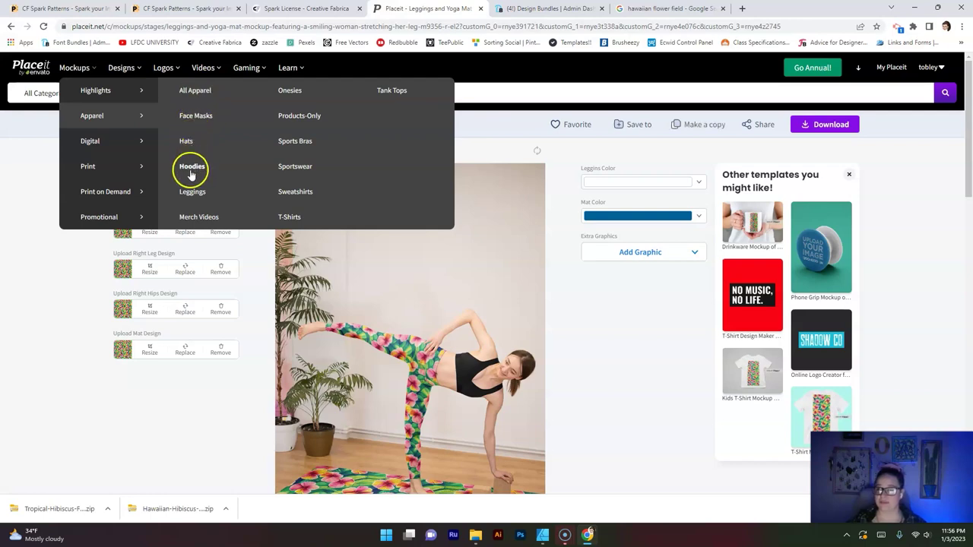
pyautogui.click(193, 166)
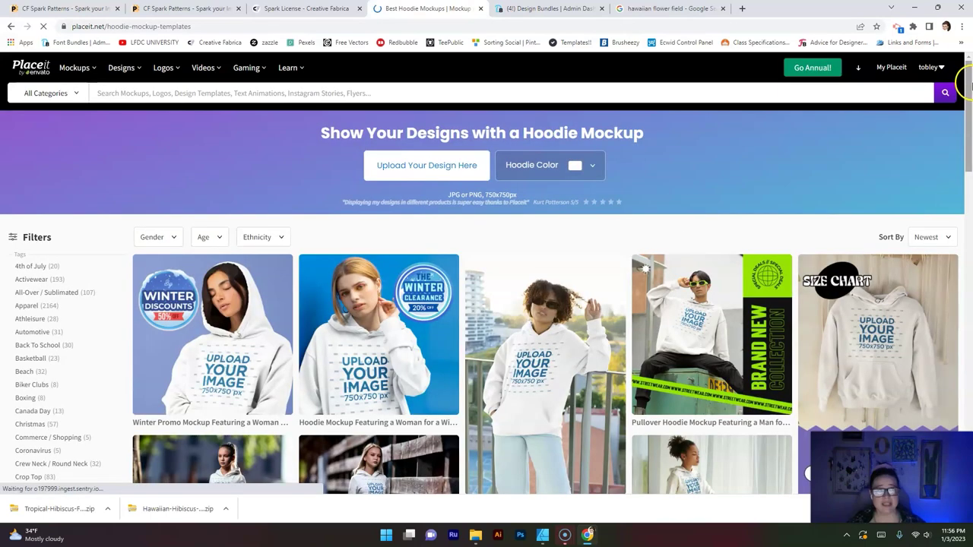
pyautogui.moveTo(970, 83); pyautogui.dragTo(970, 234)
pyautogui.scroll(-1, 970, 235)
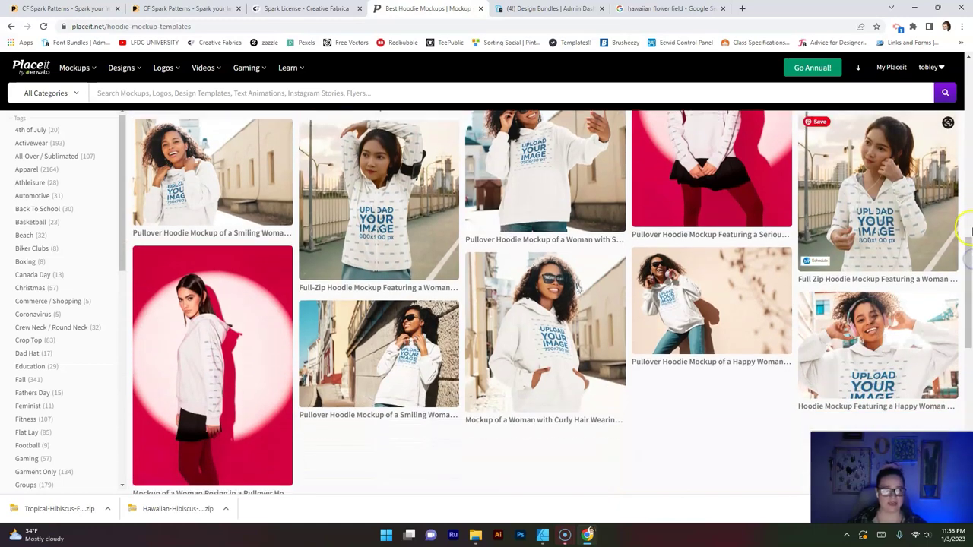
pyautogui.click(915, 232)
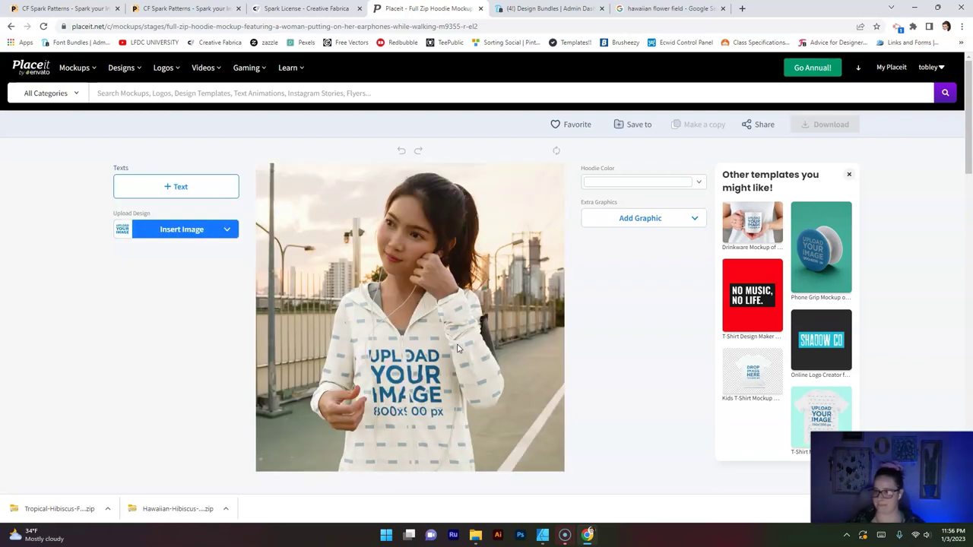
# Upload the tiled hibiscus pattern from the device to the hoodie mockup, enlarge it to fill the crop area, and crop it
pyautogui.click(209, 232)
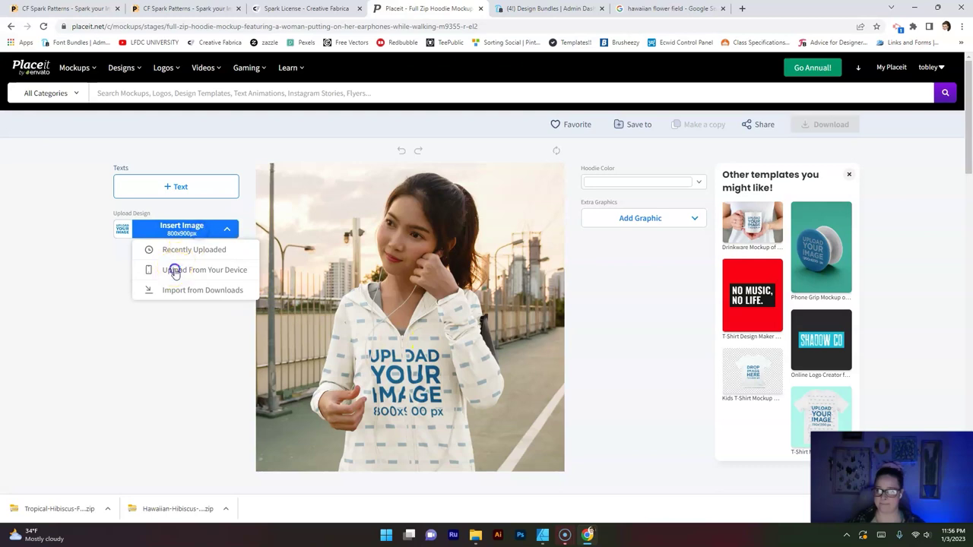
pyautogui.click(174, 270)
pyautogui.doubleClick(139, 114)
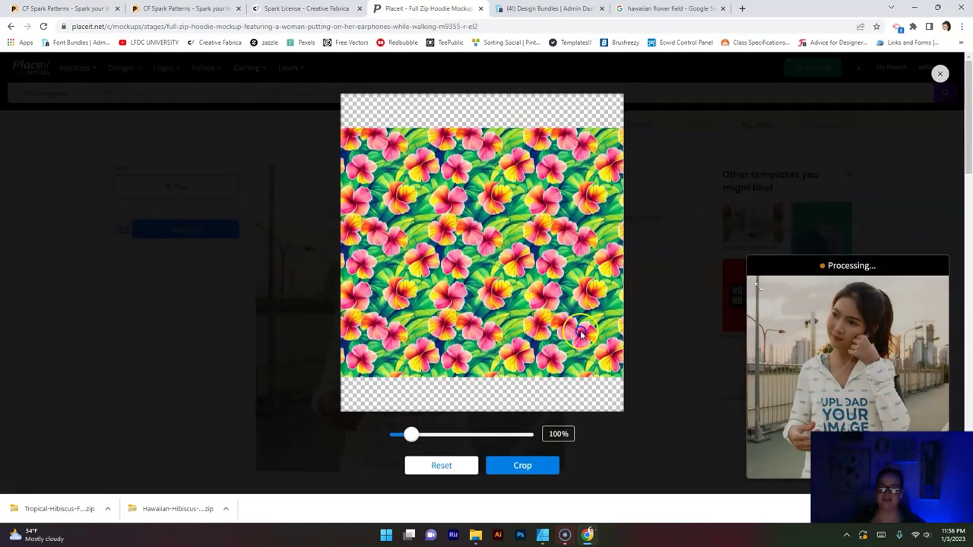
pyautogui.moveTo(407, 430); pyautogui.dragTo(422, 434)
pyautogui.click(507, 464)
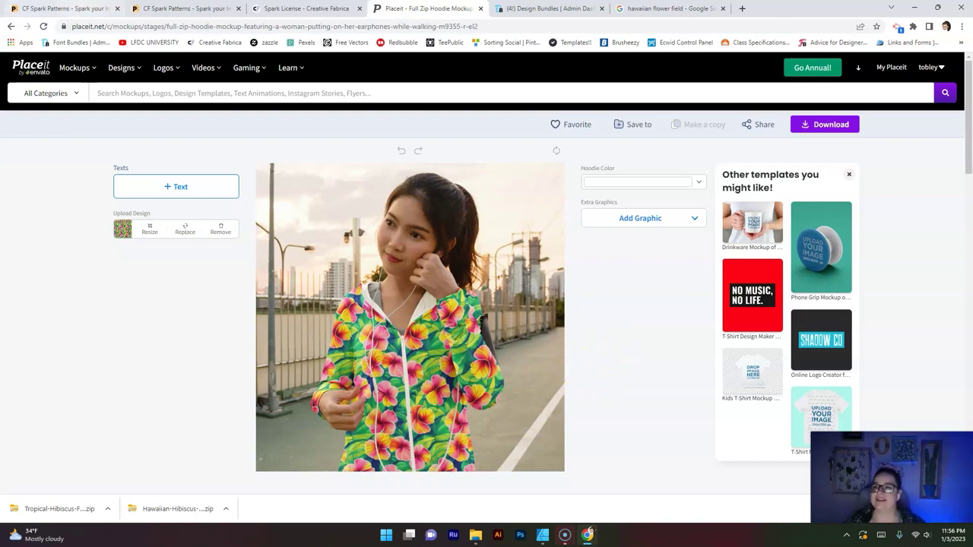
# Return to the CF Spark Patterns tab showing the generated hibiscus creations
pyautogui.click(182, 9)
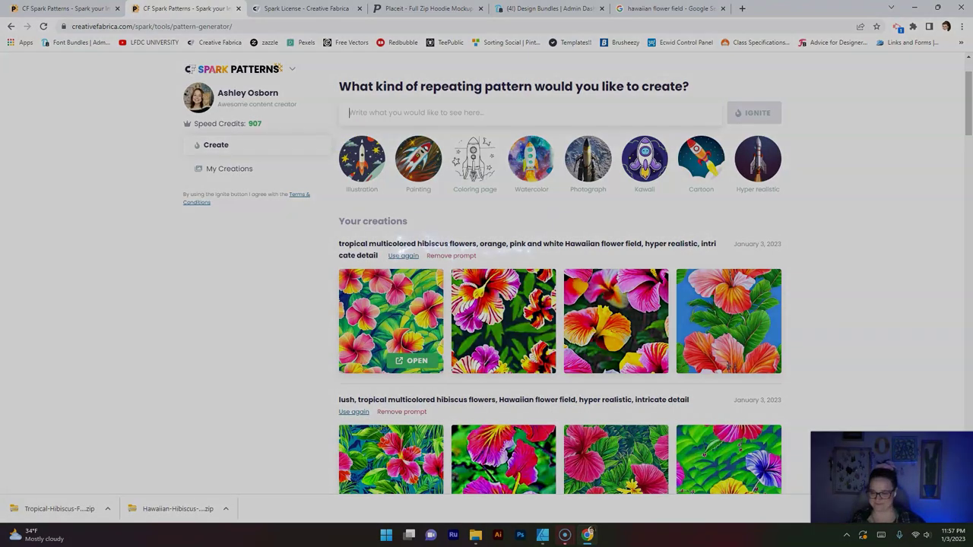
pyautogui.click(29, 501)
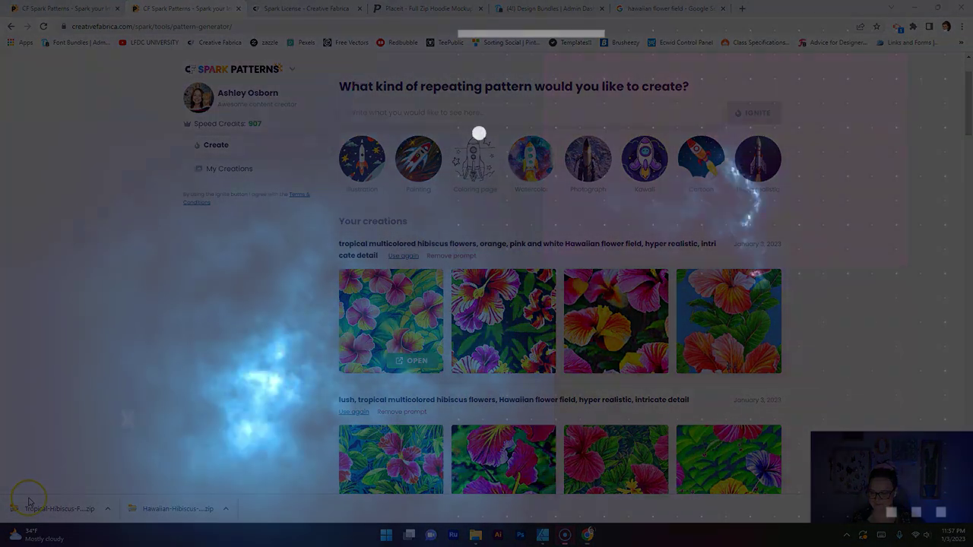